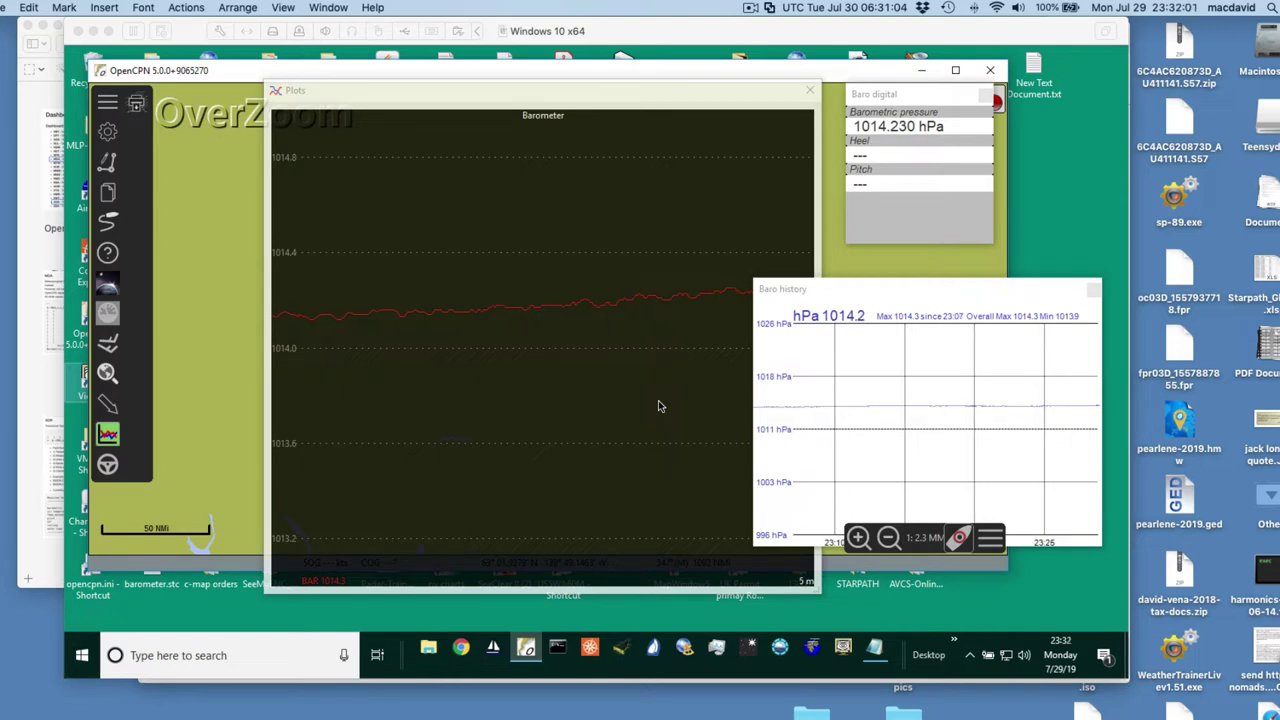
# Step: Move the Baro history window slightly lower while the barometer graph keeps updating
pyautogui.click(854, 297)
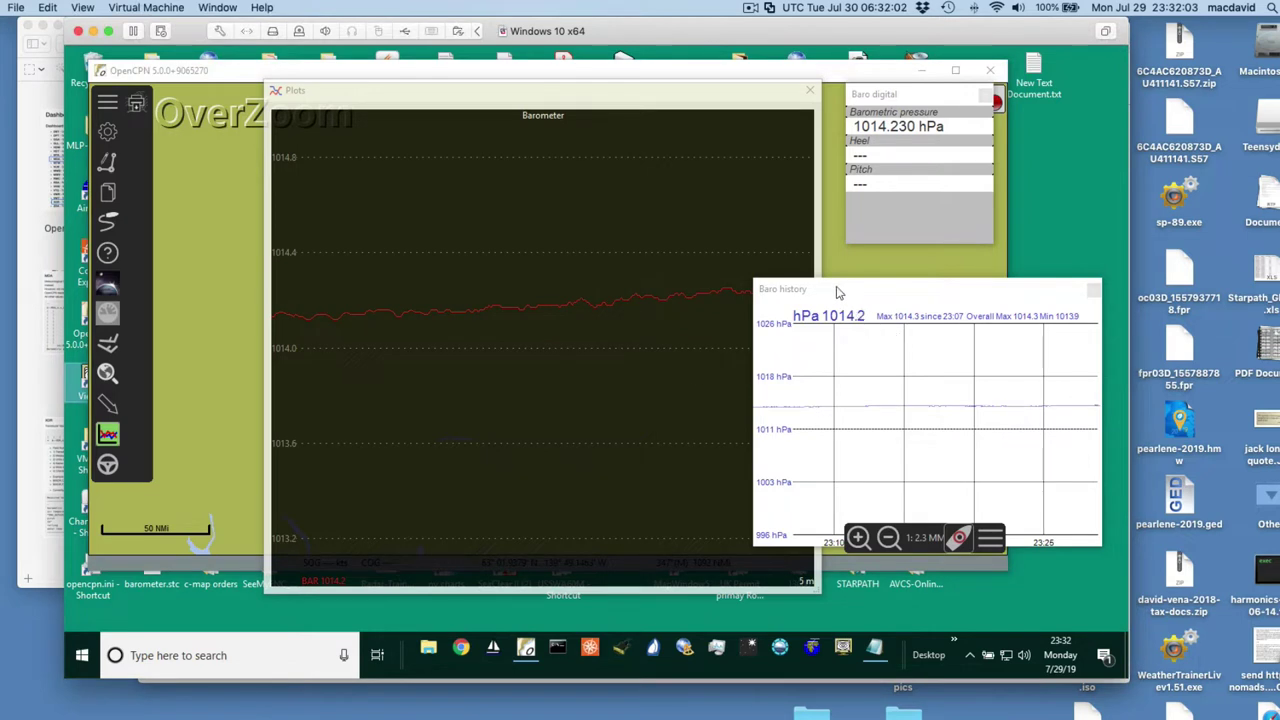
pyautogui.moveTo(837, 289); pyautogui.dragTo(826, 329)
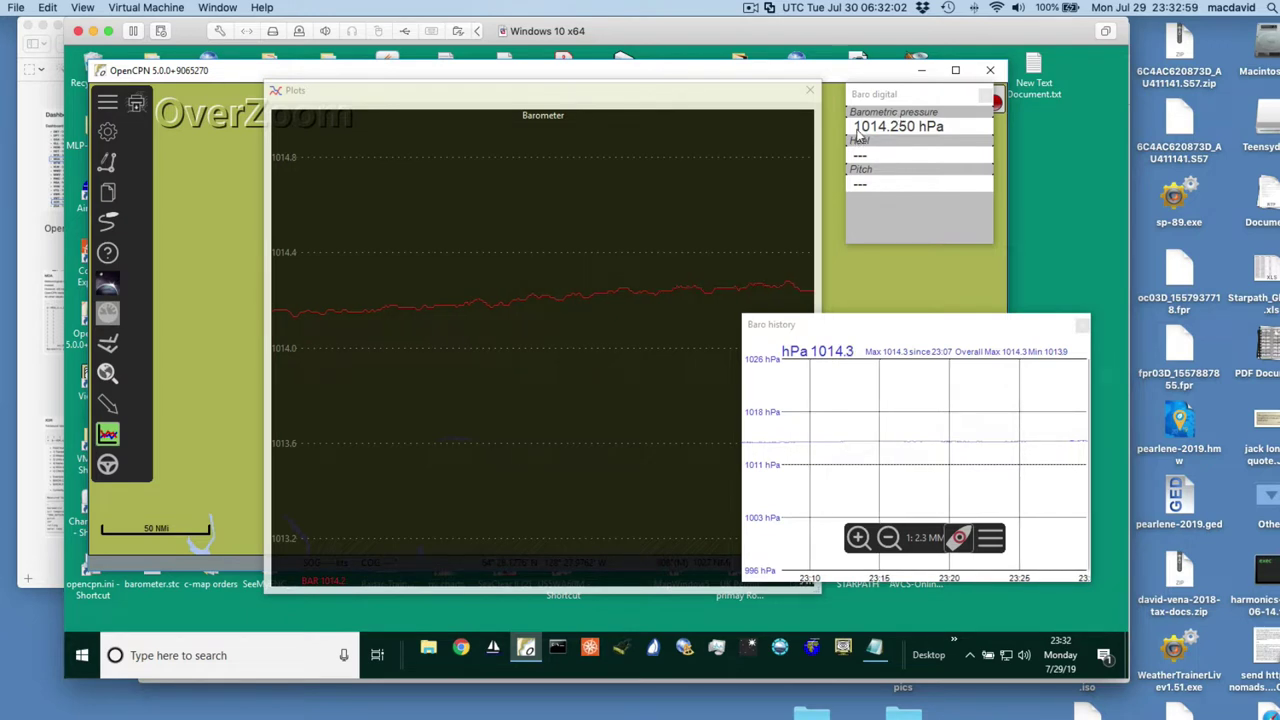
# Step: Shift the Baro digital and Baro history windows aside and bring the Plots barometer graph forward
pyautogui.click(925, 97)
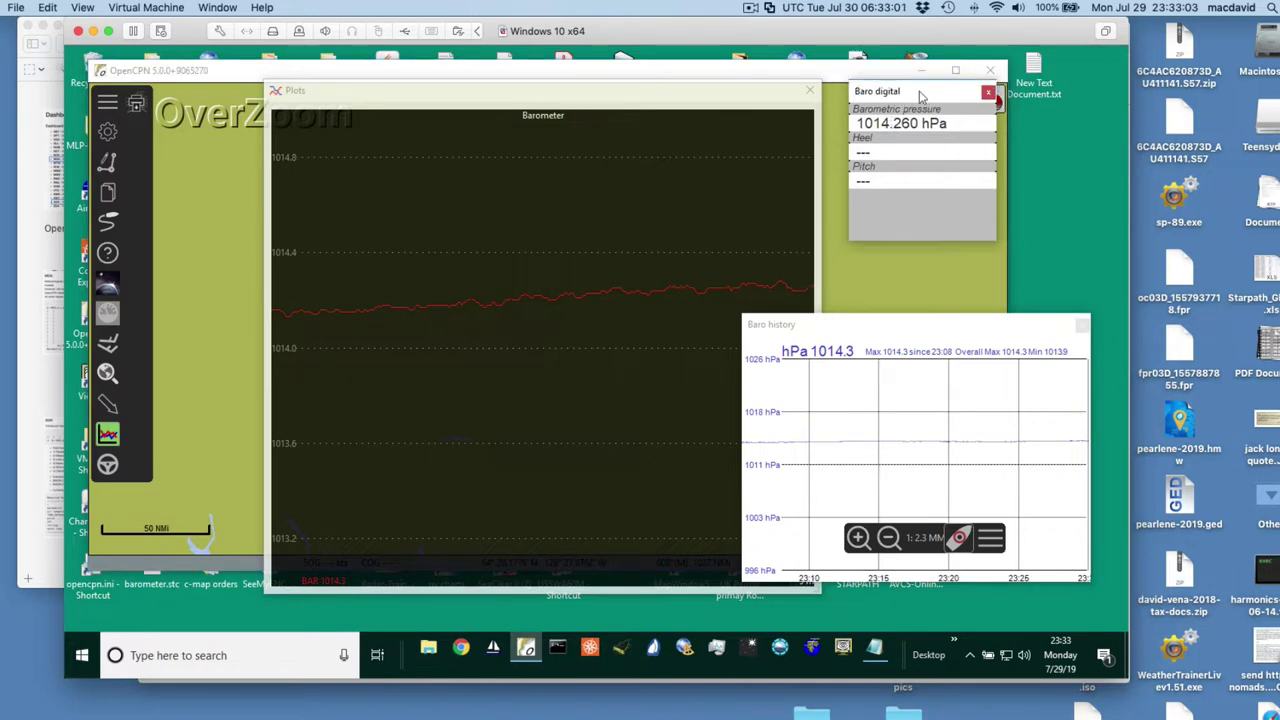
pyautogui.moveTo(921, 96); pyautogui.dragTo(905, 110)
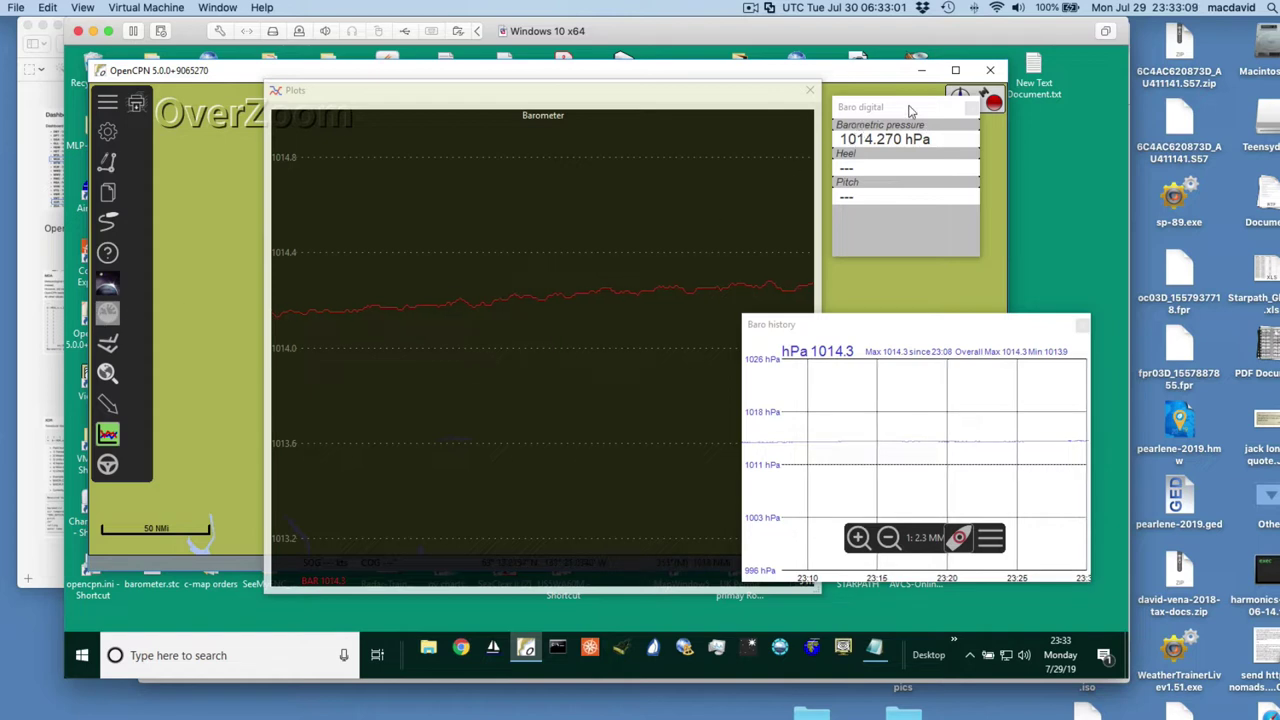
pyautogui.moveTo(868, 331); pyautogui.dragTo(857, 316)
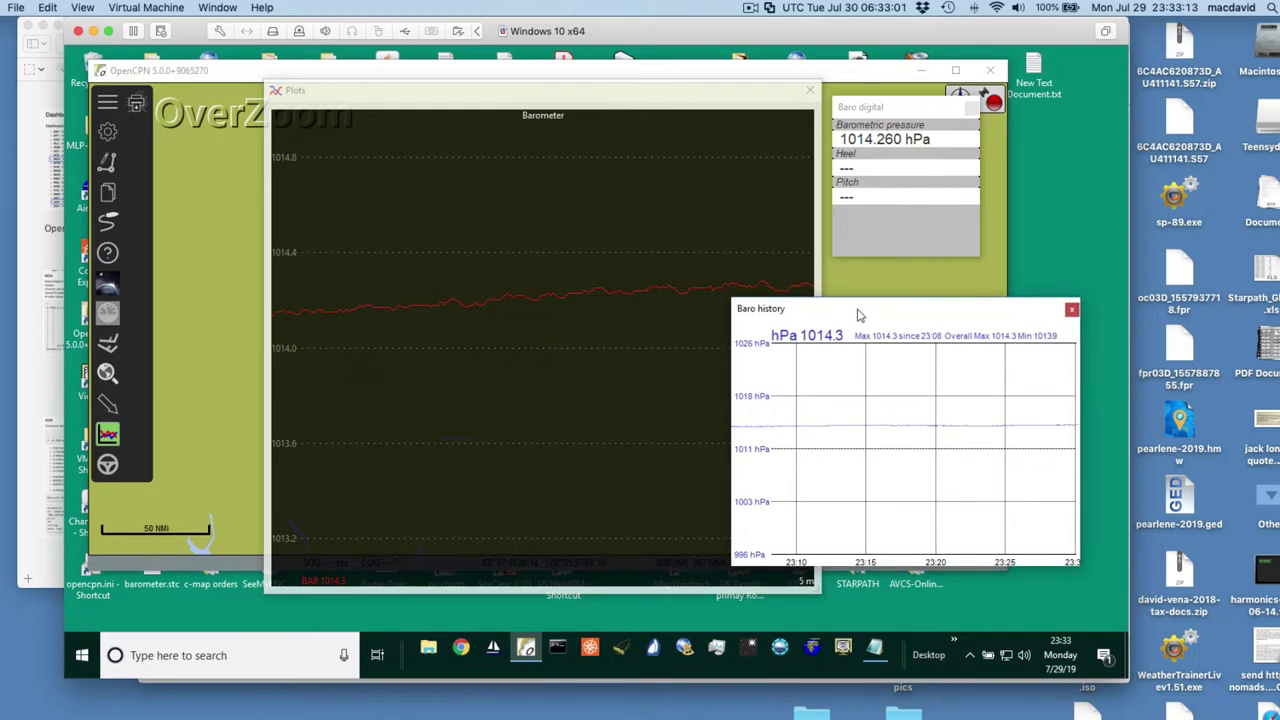
pyautogui.moveTo(857, 316)
pyautogui.mouseDown()
pyautogui.moveTo(860, 300)
pyautogui.moveTo(854, 331)
pyautogui.mouseUp()
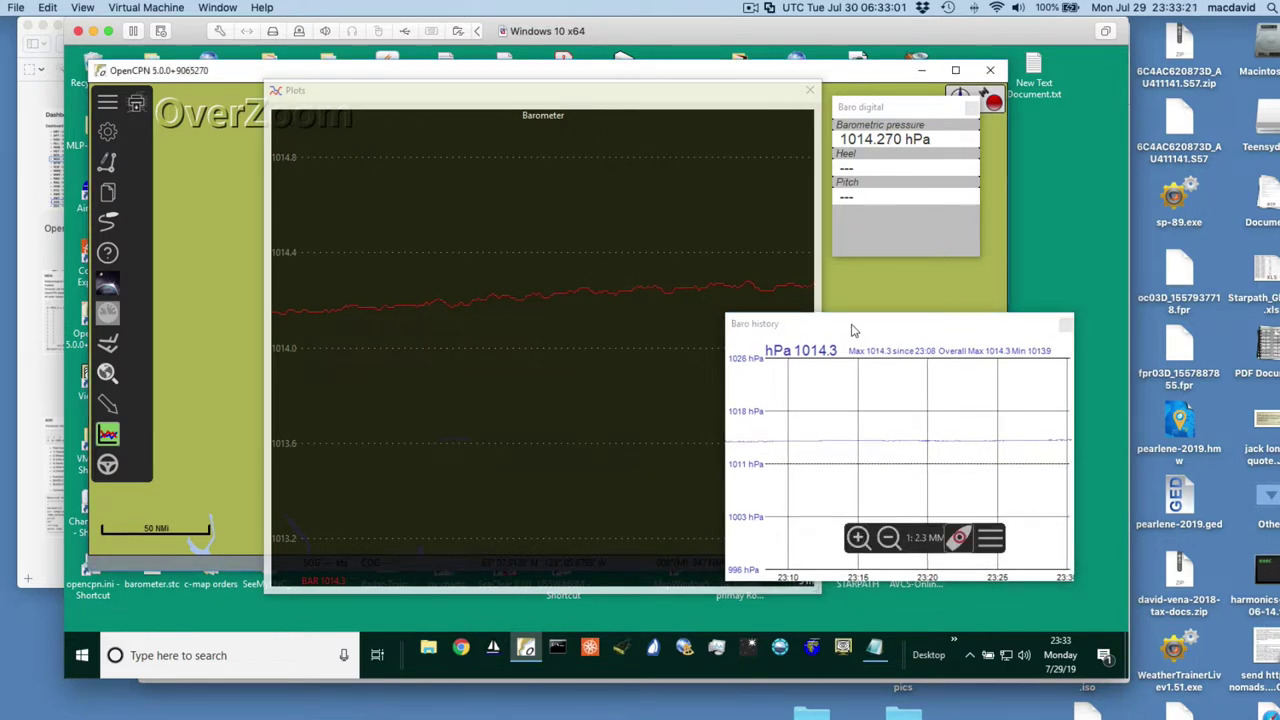
pyautogui.moveTo(853, 330); pyautogui.dragTo(851, 324)
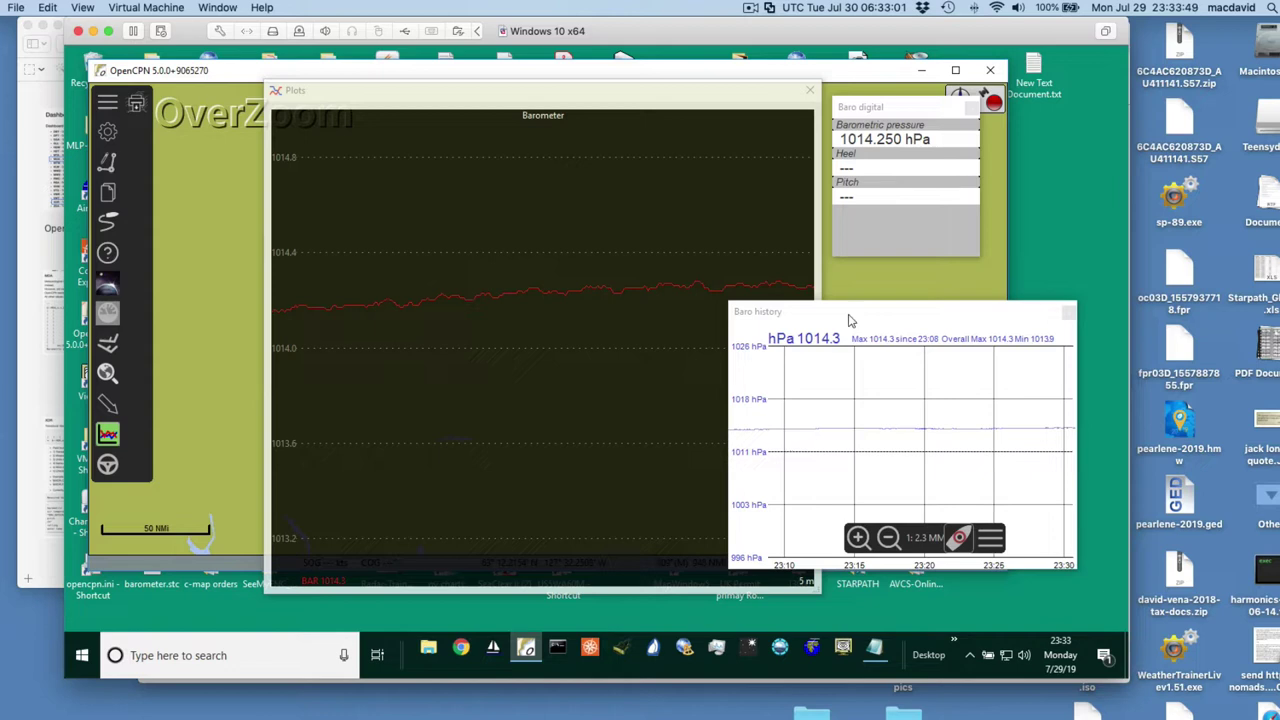
pyautogui.moveTo(852, 318); pyautogui.dragTo(961, 297)
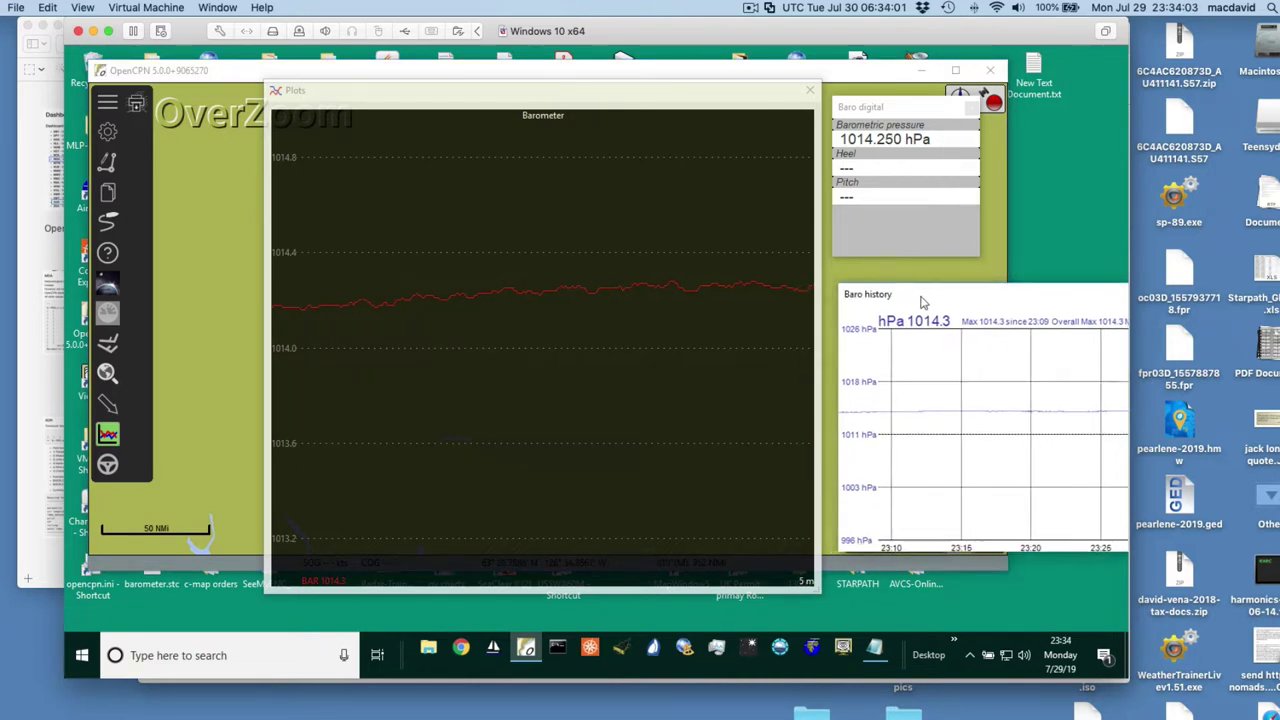
pyautogui.moveTo(917, 302); pyautogui.dragTo(943, 300)
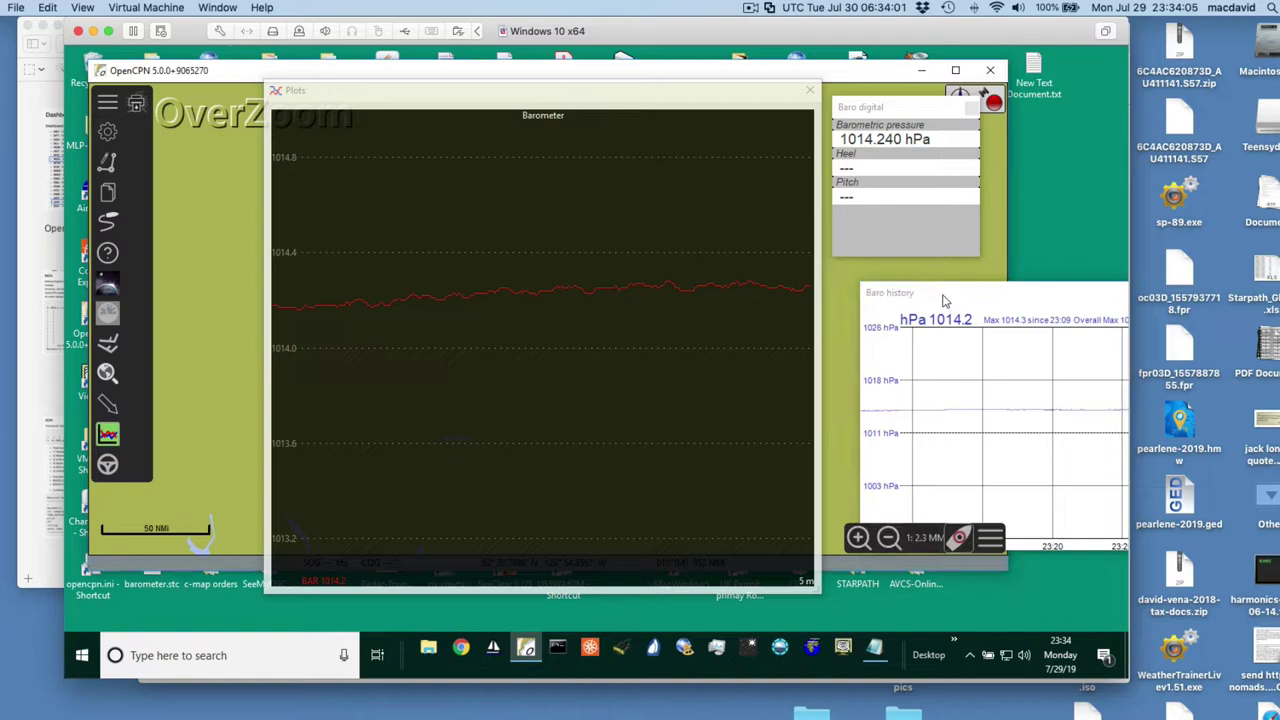
pyautogui.moveTo(583, 97); pyautogui.dragTo(585, 93)
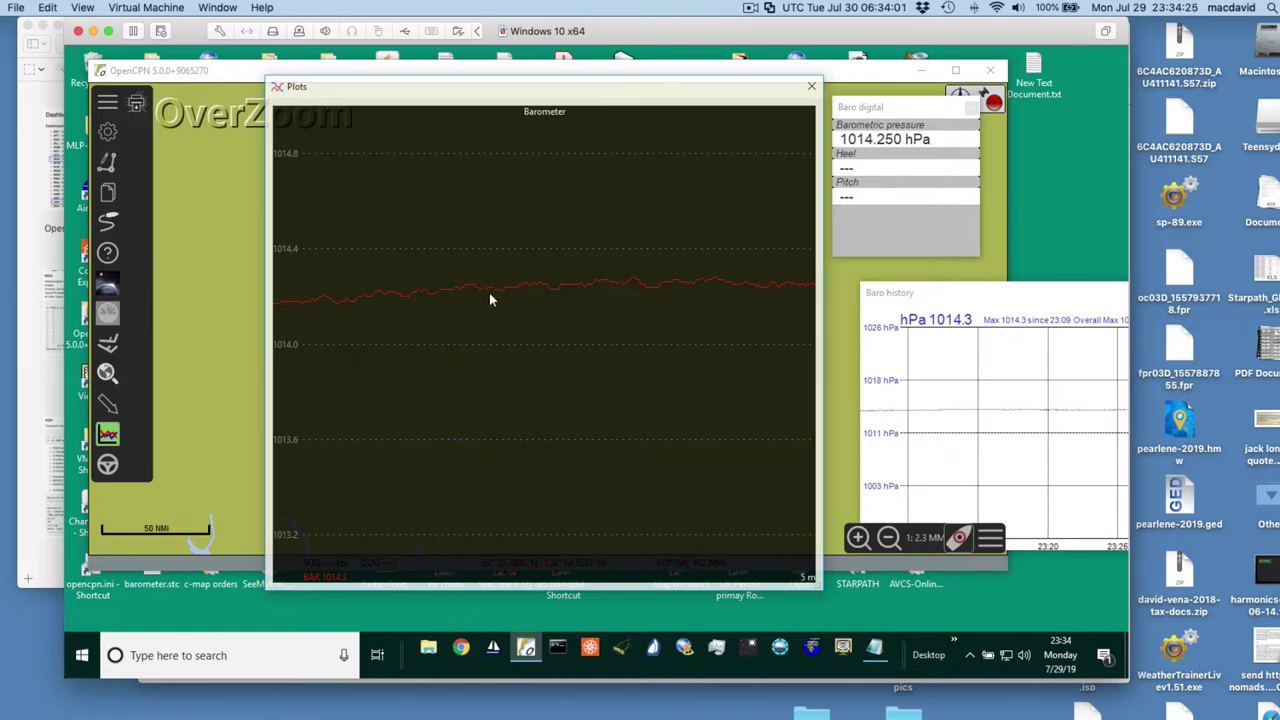
# Step: Open the Plots Configuration and browse the Speed, Course, Wind Speed and Wind Direction pages
pyautogui.moveTo(490, 97); pyautogui.dragTo(494, 97)
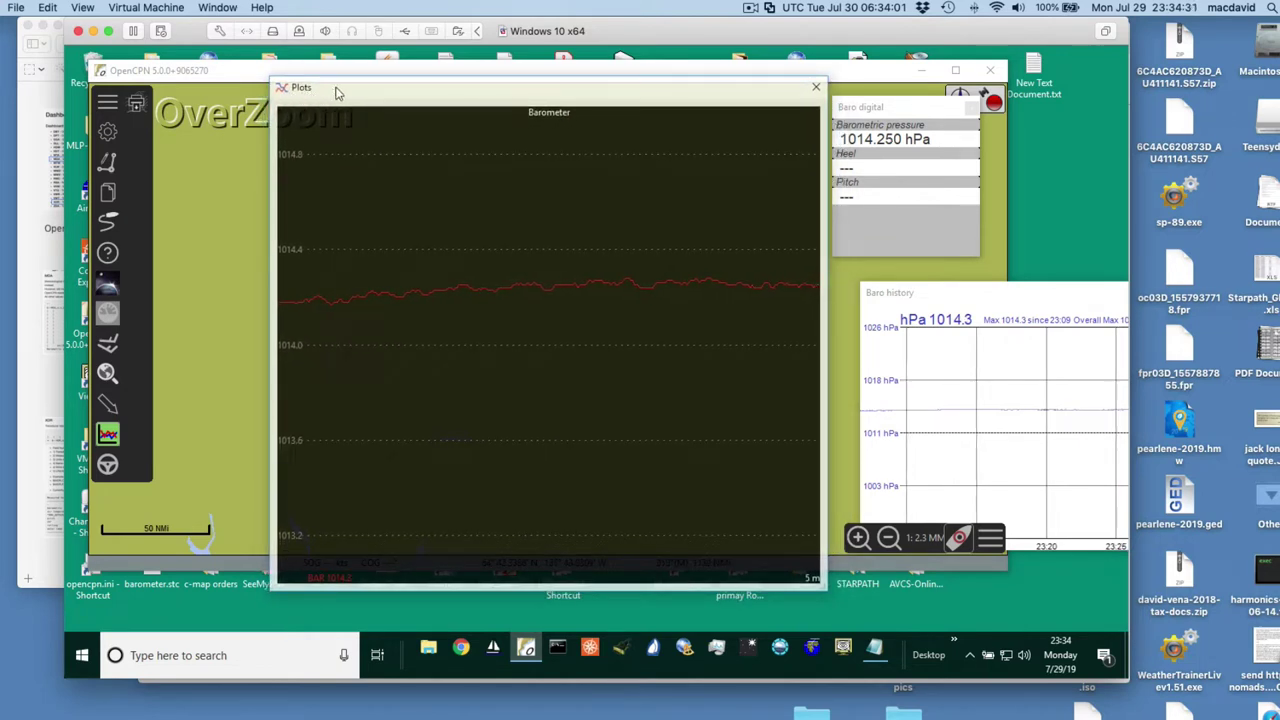
pyautogui.rightClick(554, 188)
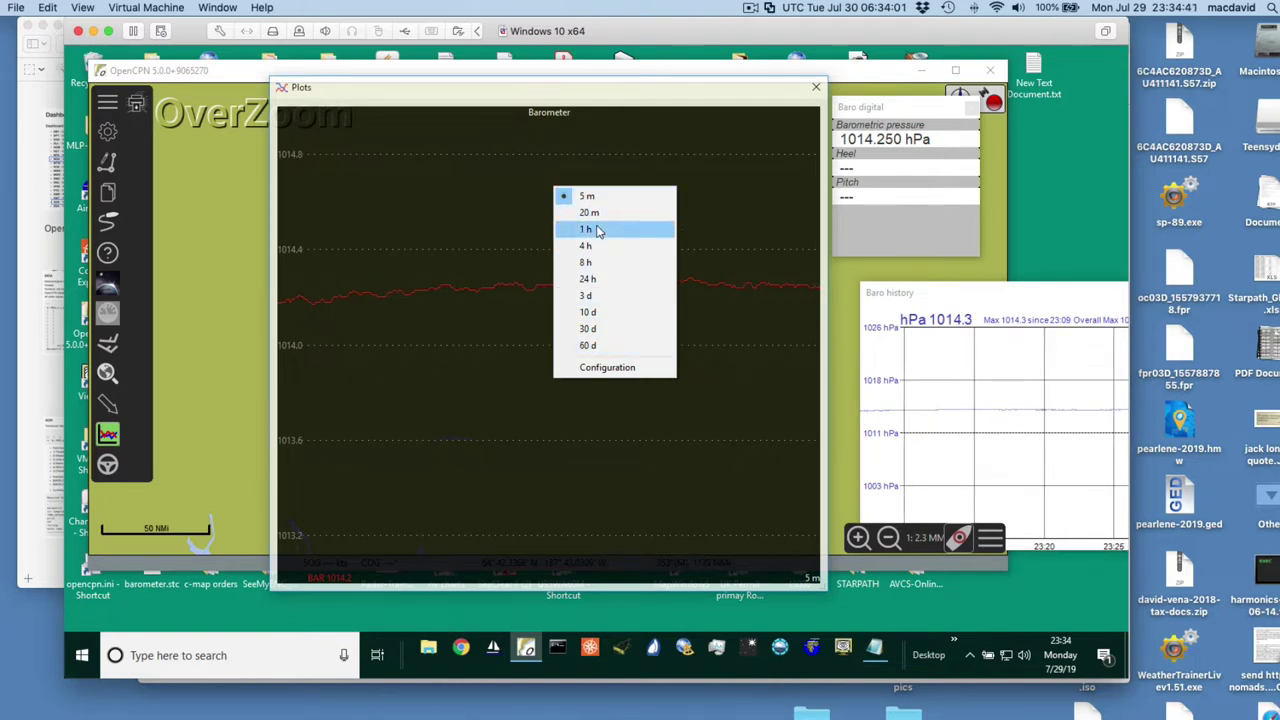
pyautogui.click(614, 372)
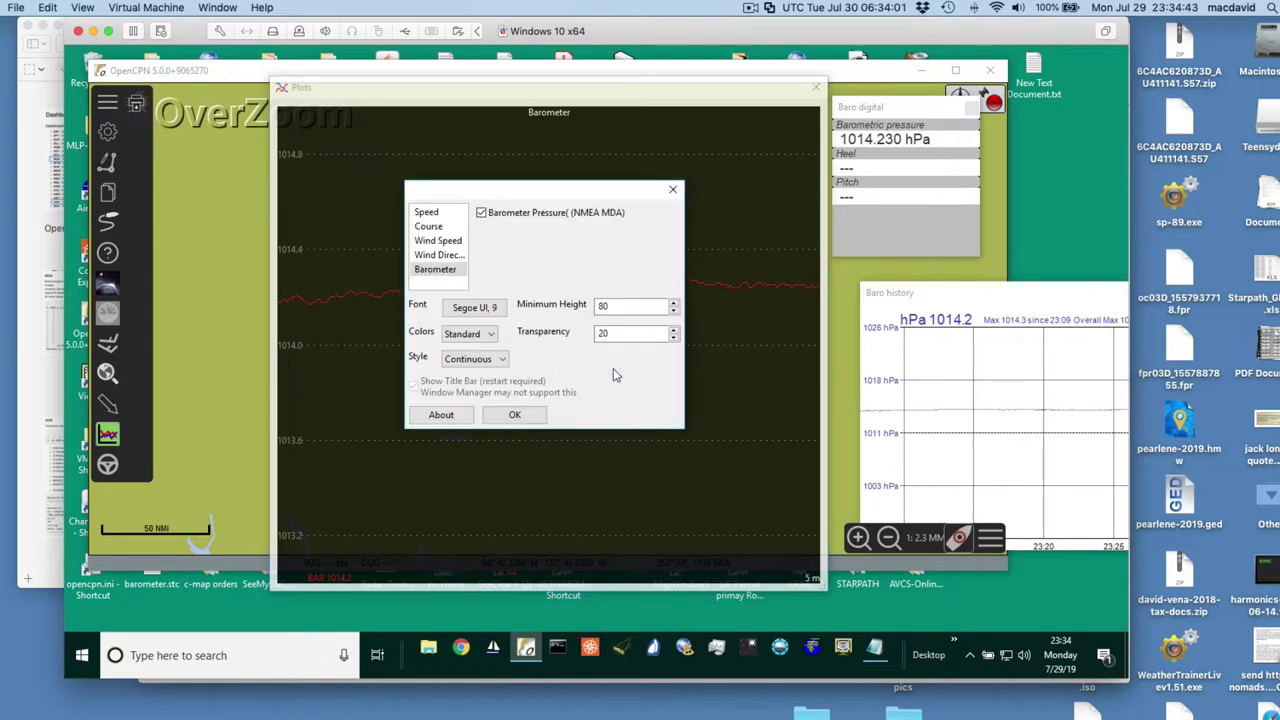
pyautogui.click(427, 214)
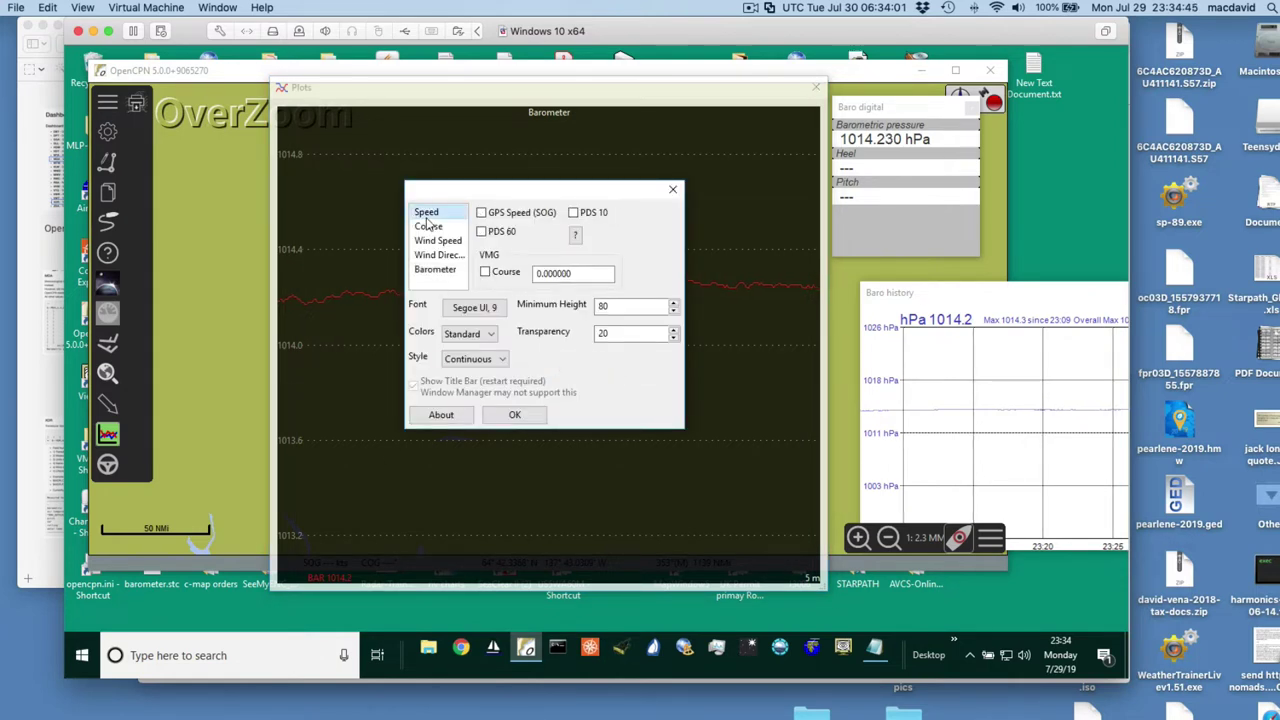
pyautogui.click(430, 228)
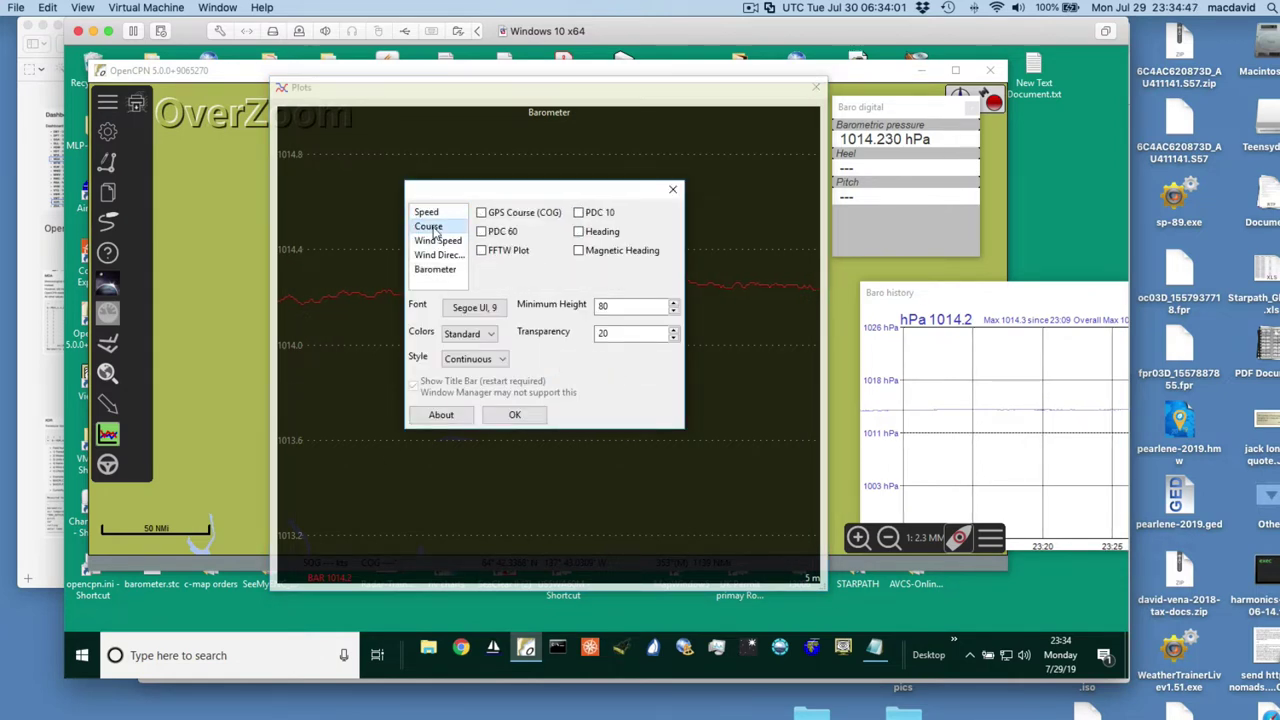
pyautogui.click(440, 243)
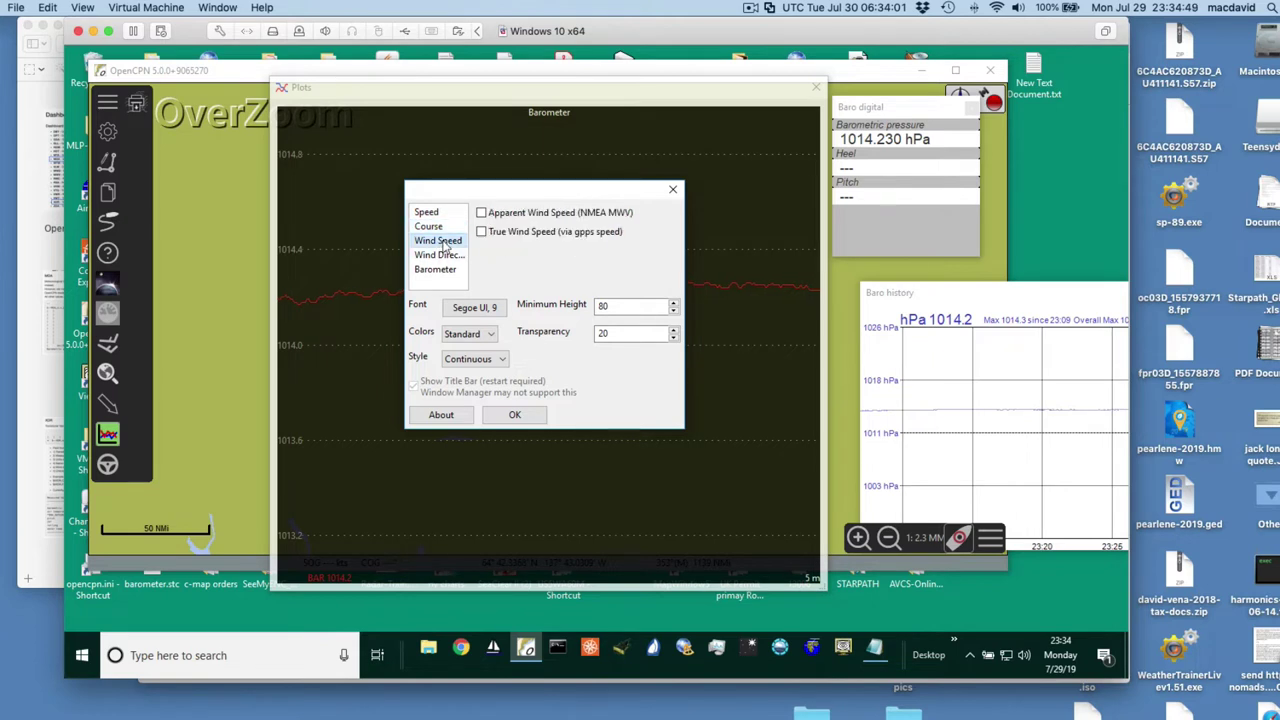
pyautogui.click(440, 255)
pyautogui.click(436, 272)
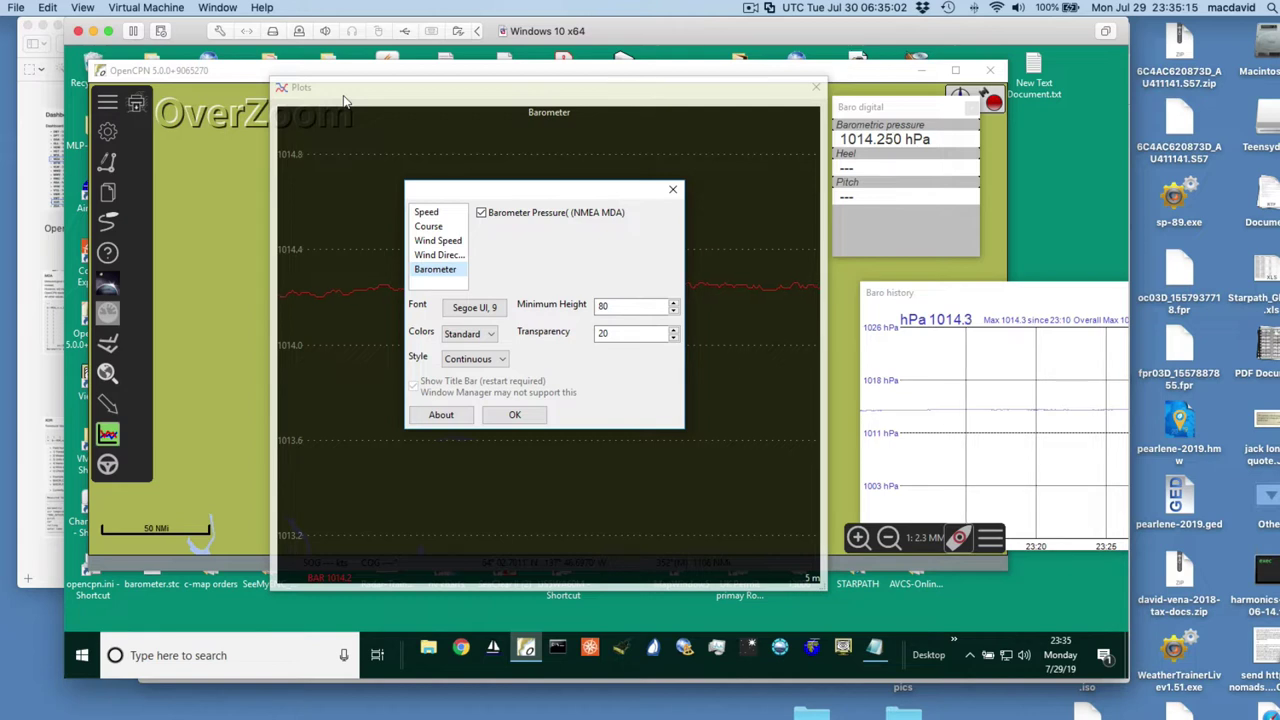
# Step: Toggle GPS Speed (SOG) on and off so only the barometer is plotted, then confirm with OK
pyautogui.moveTo(1000, 296); pyautogui.dragTo(971, 294)
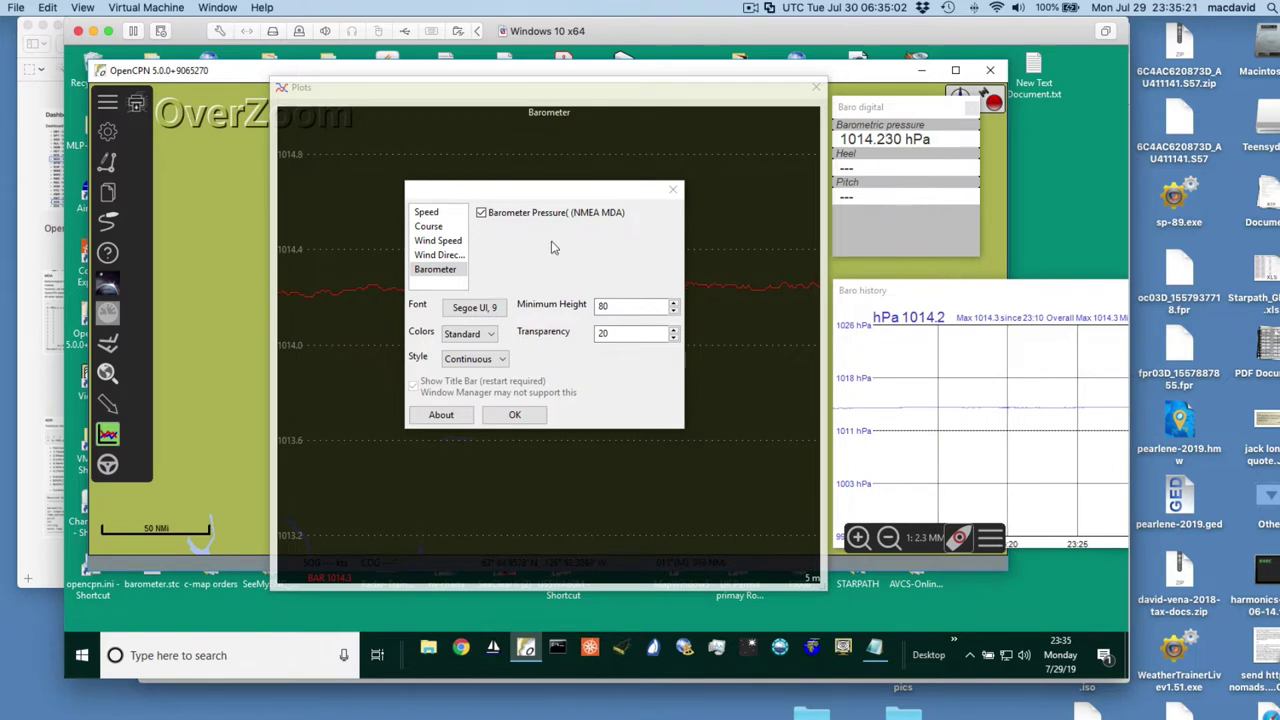
pyautogui.moveTo(512, 197); pyautogui.dragTo(519, 192)
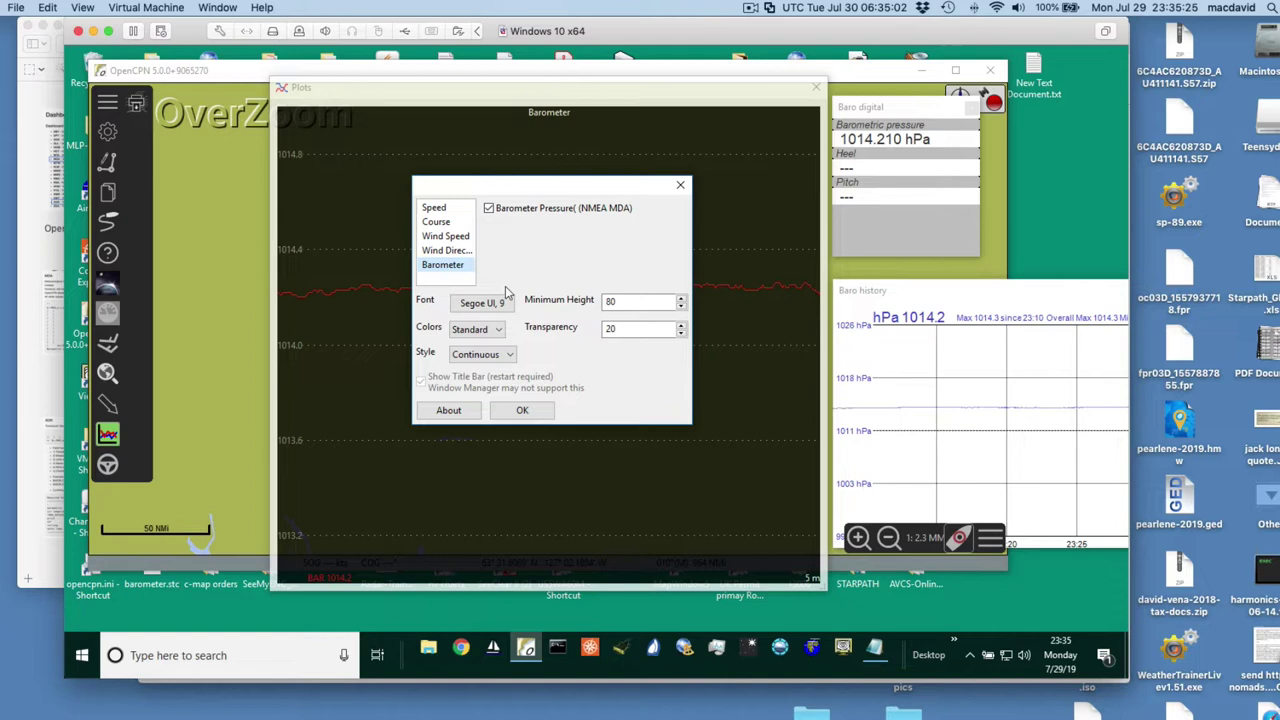
pyautogui.click(435, 208)
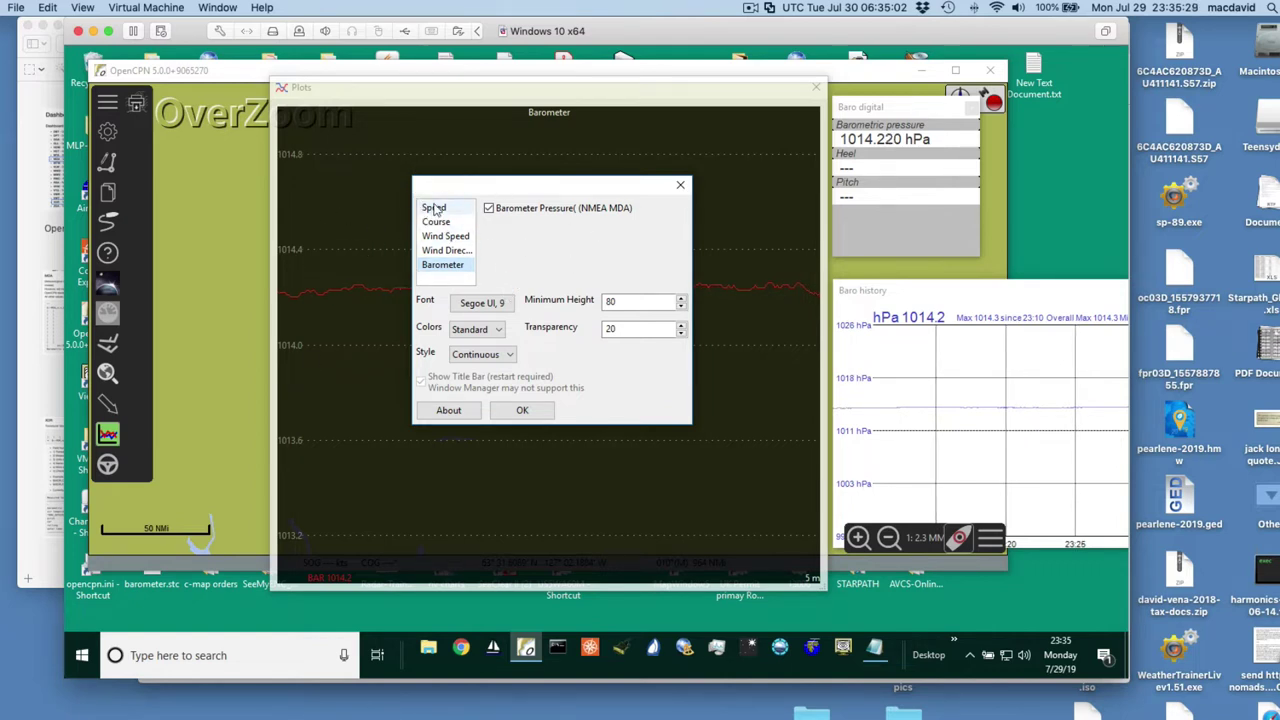
pyautogui.click(489, 208)
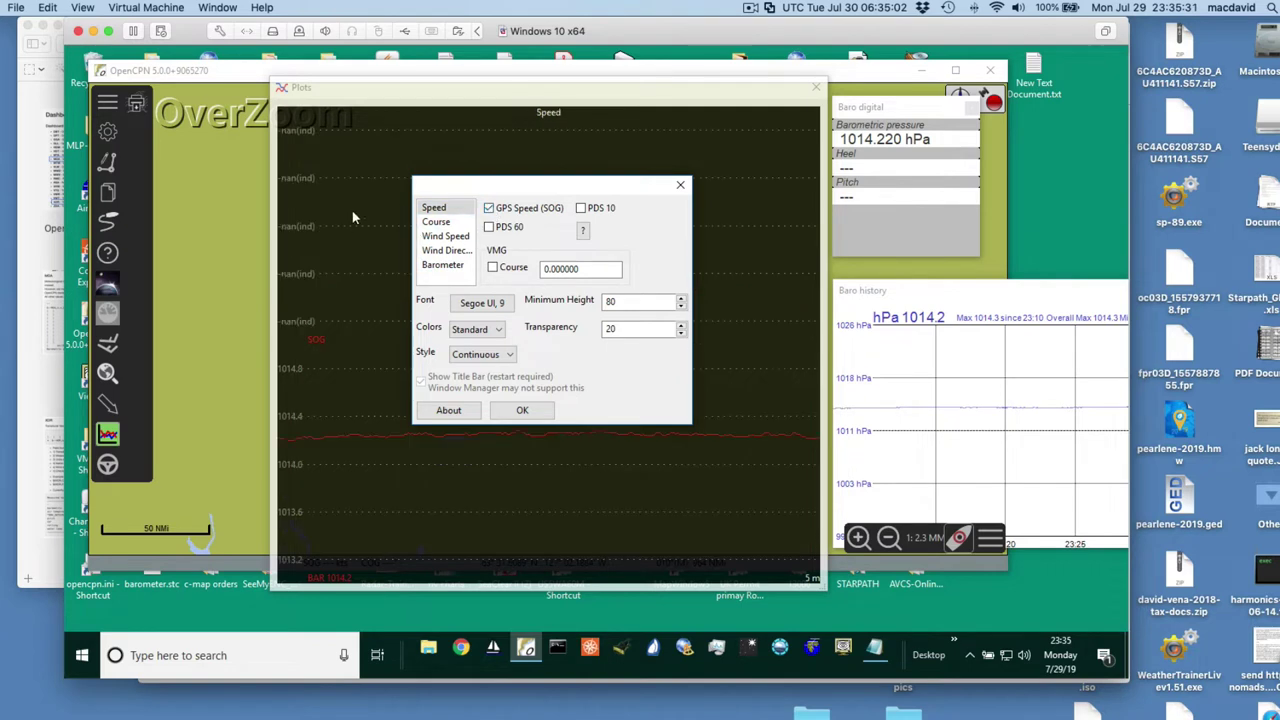
pyautogui.click(488, 208)
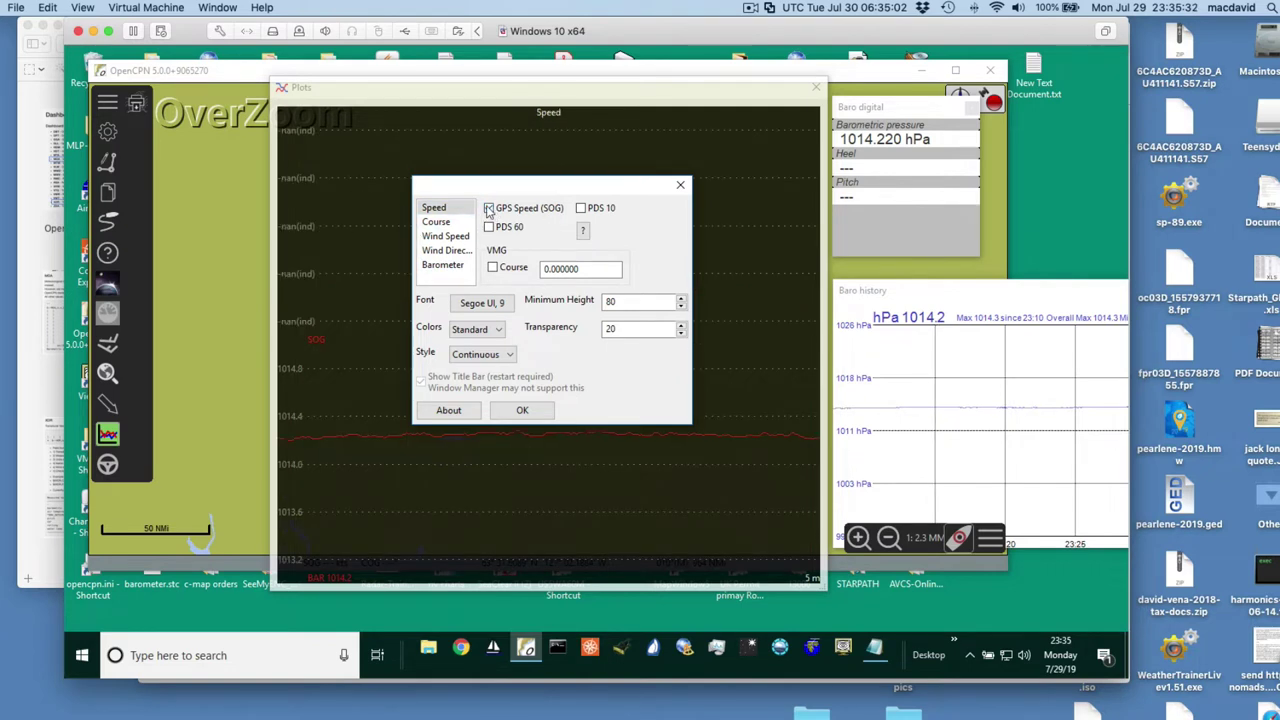
pyautogui.click(523, 411)
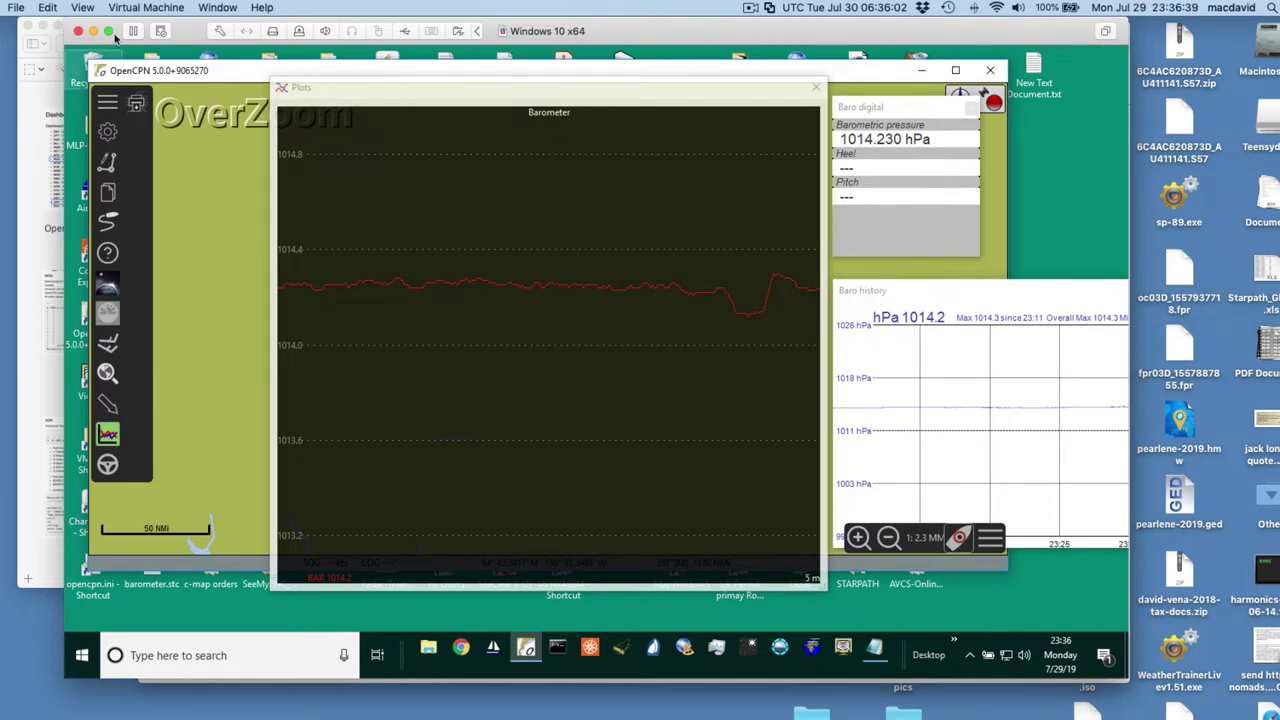
# Step: Bring Preview forward and display 'OpenCPN dashboard sentences.png' with MDA and XDR boxed
pyautogui.click(36, 99)
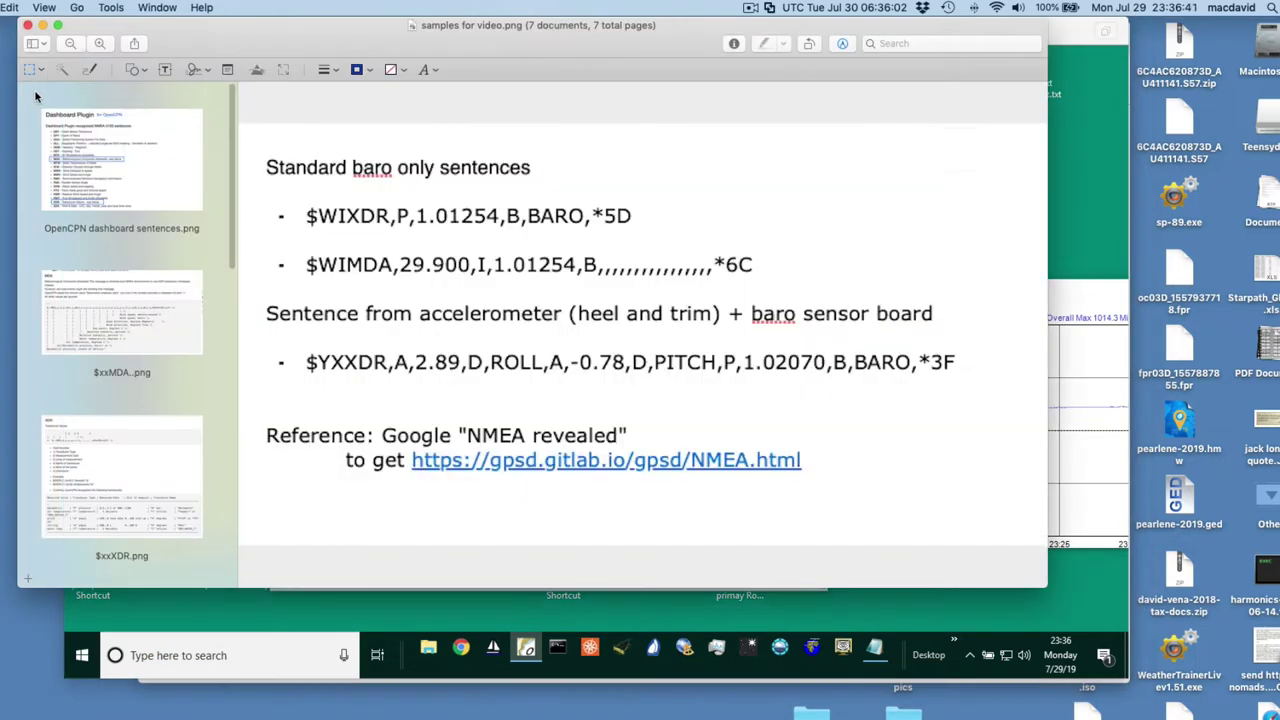
pyautogui.click(155, 175)
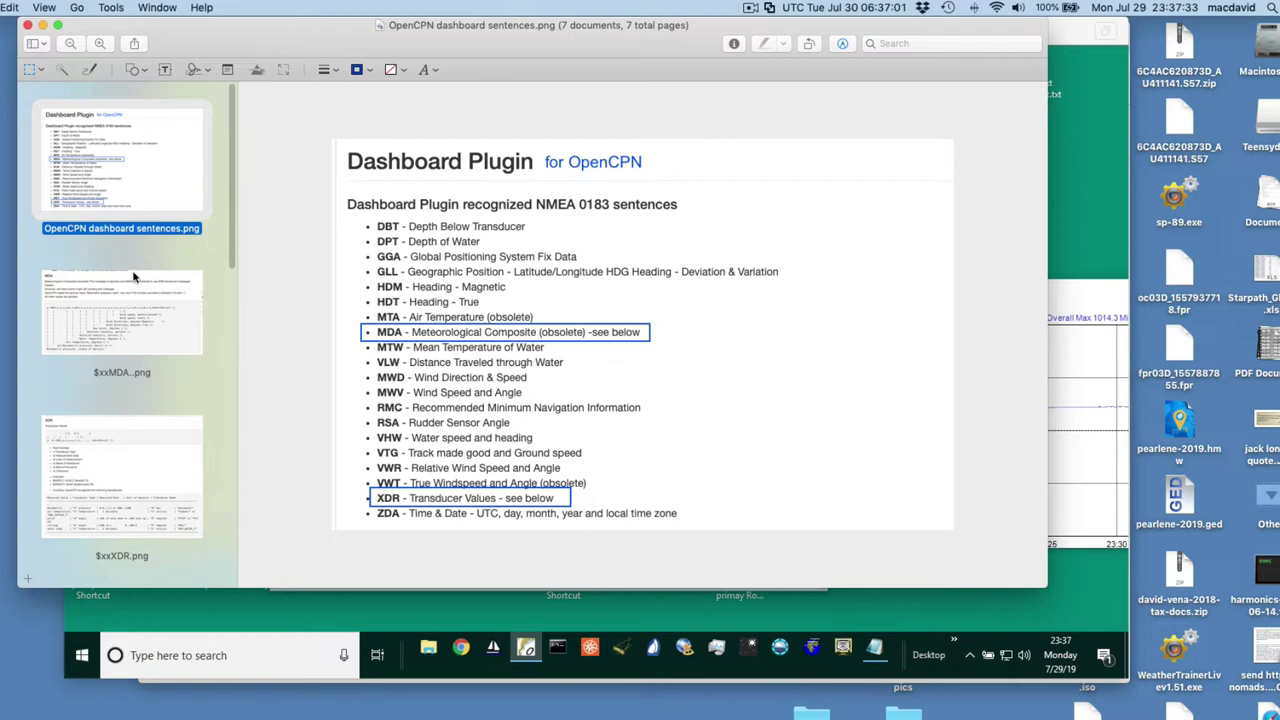
# Step: View the MDA sentence description, then the $xxXDR.png transducer reference page
pyautogui.click(172, 331)
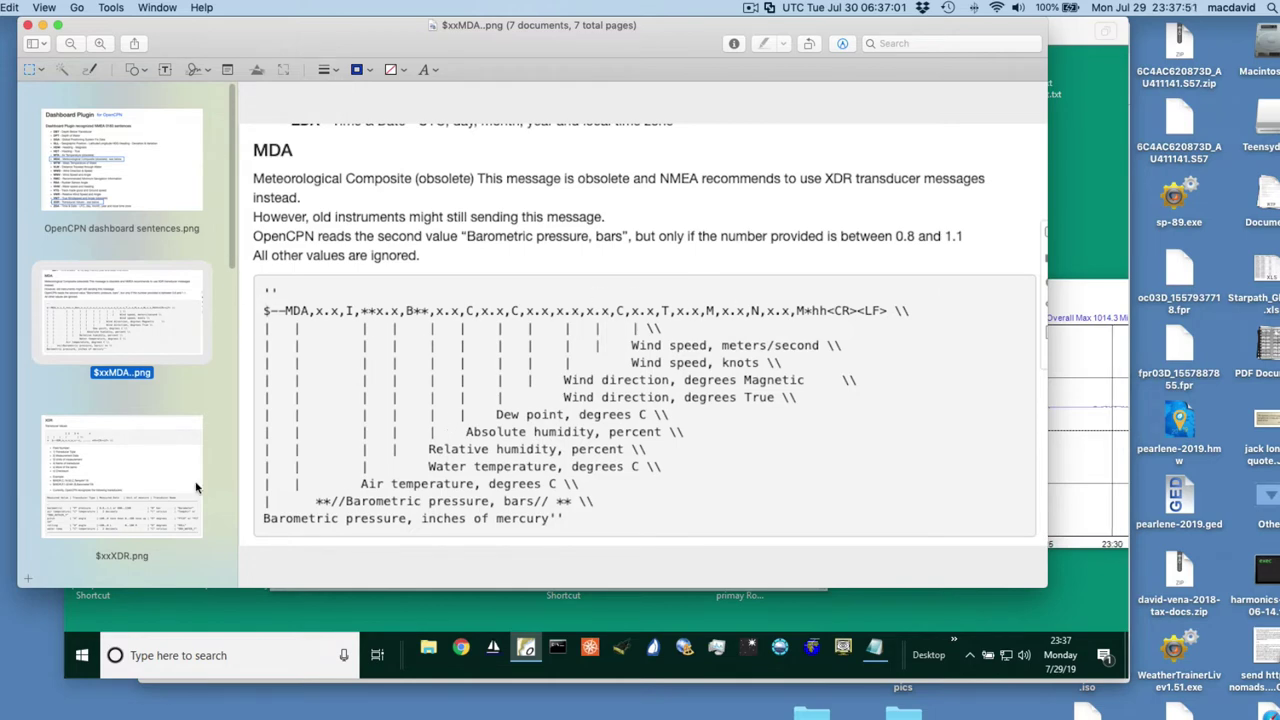
pyautogui.click(163, 484)
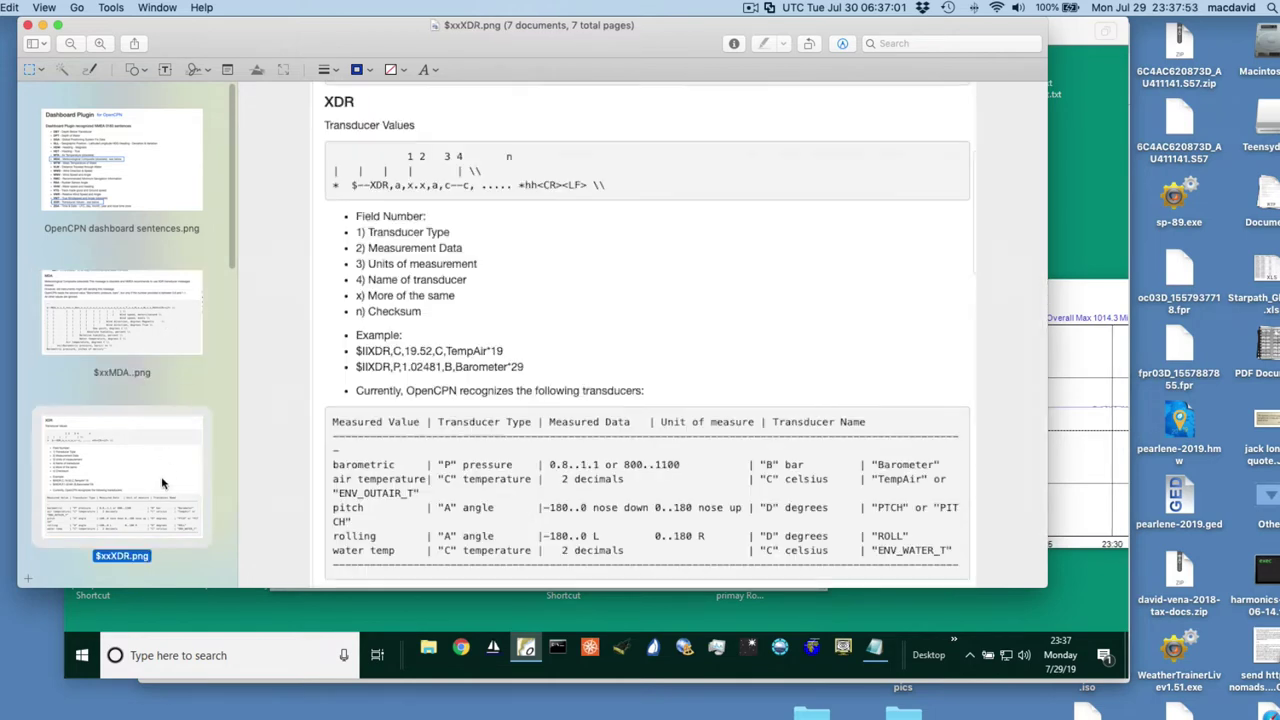
pyautogui.scroll(-5, 572, 390)
pyautogui.scroll(5, 294, 343)
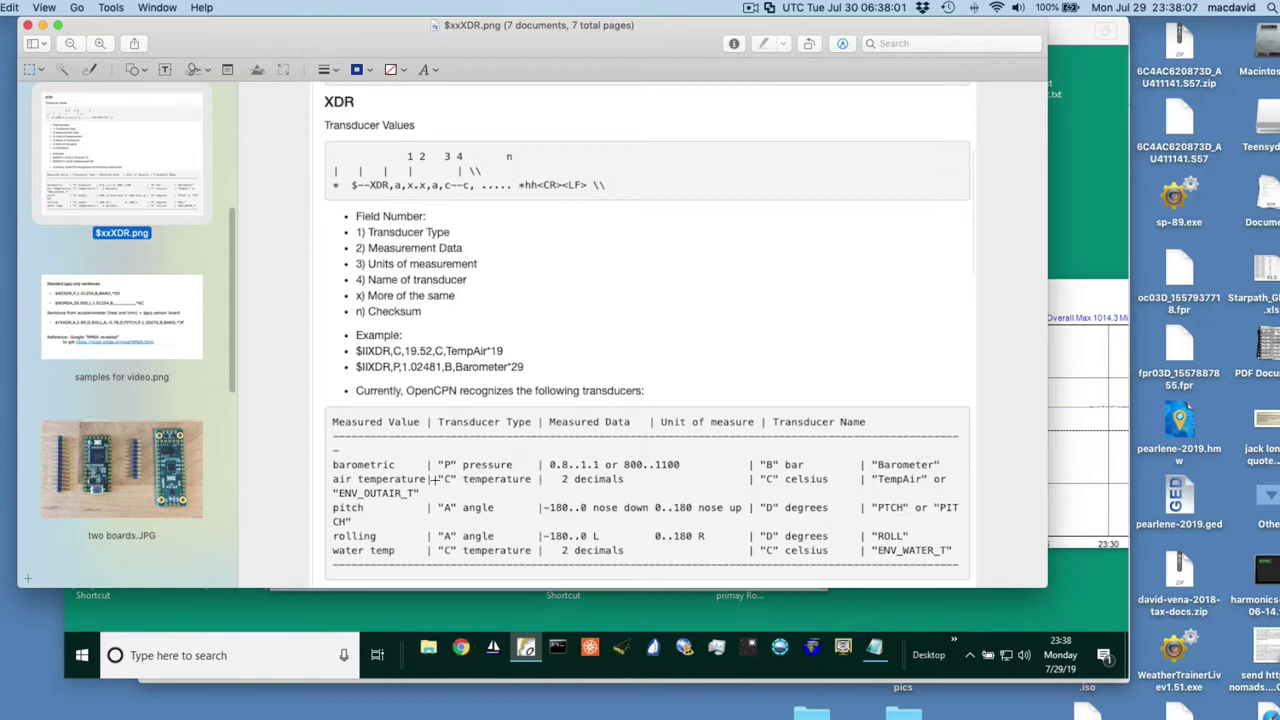
# Step: Step from the boards photos back to $xxMDA.png, then open the $xxXDR.png reference page
pyautogui.click(148, 480)
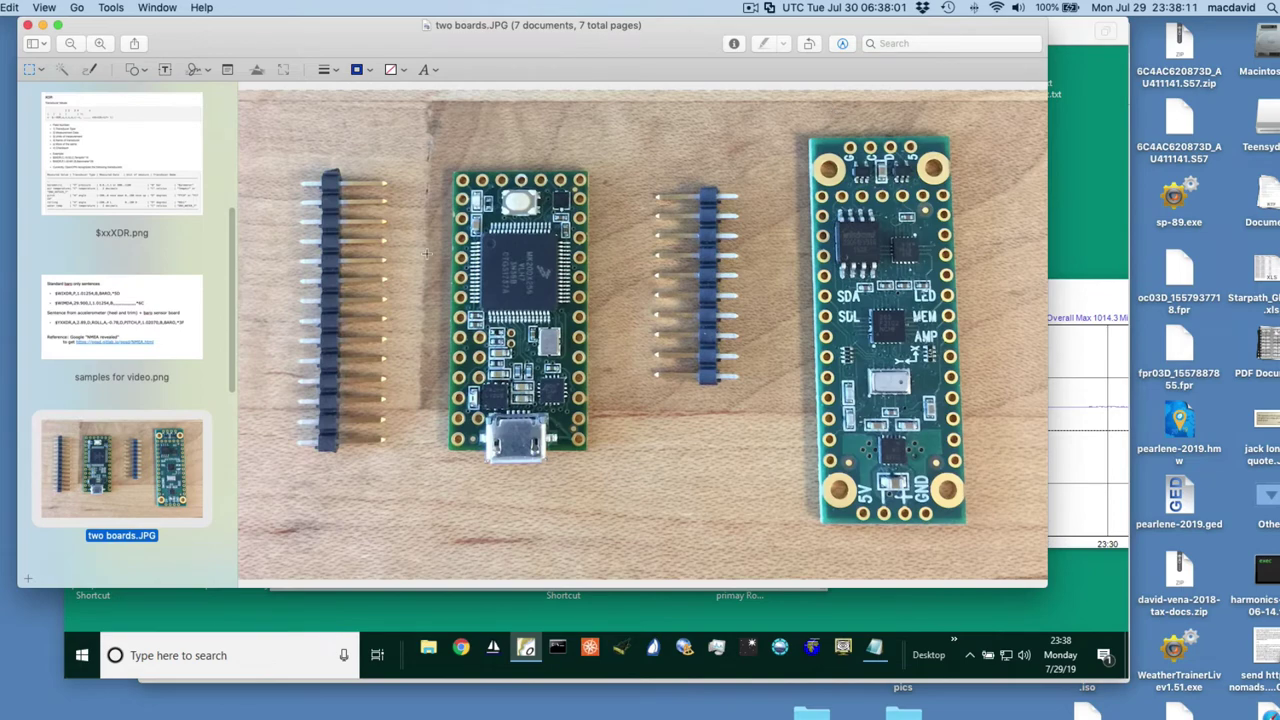
pyautogui.press('Down')
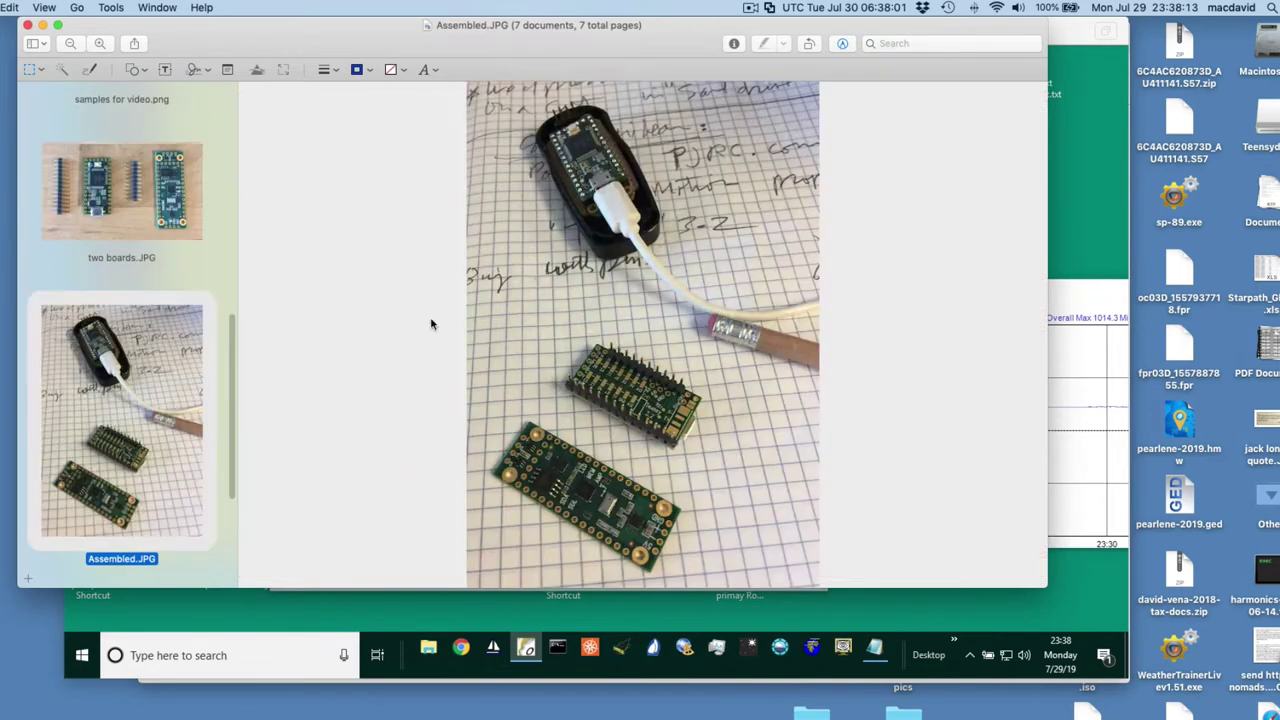
pyautogui.press('Up')
pyautogui.press('Up')
pyautogui.press('Up')
pyautogui.press('Up')
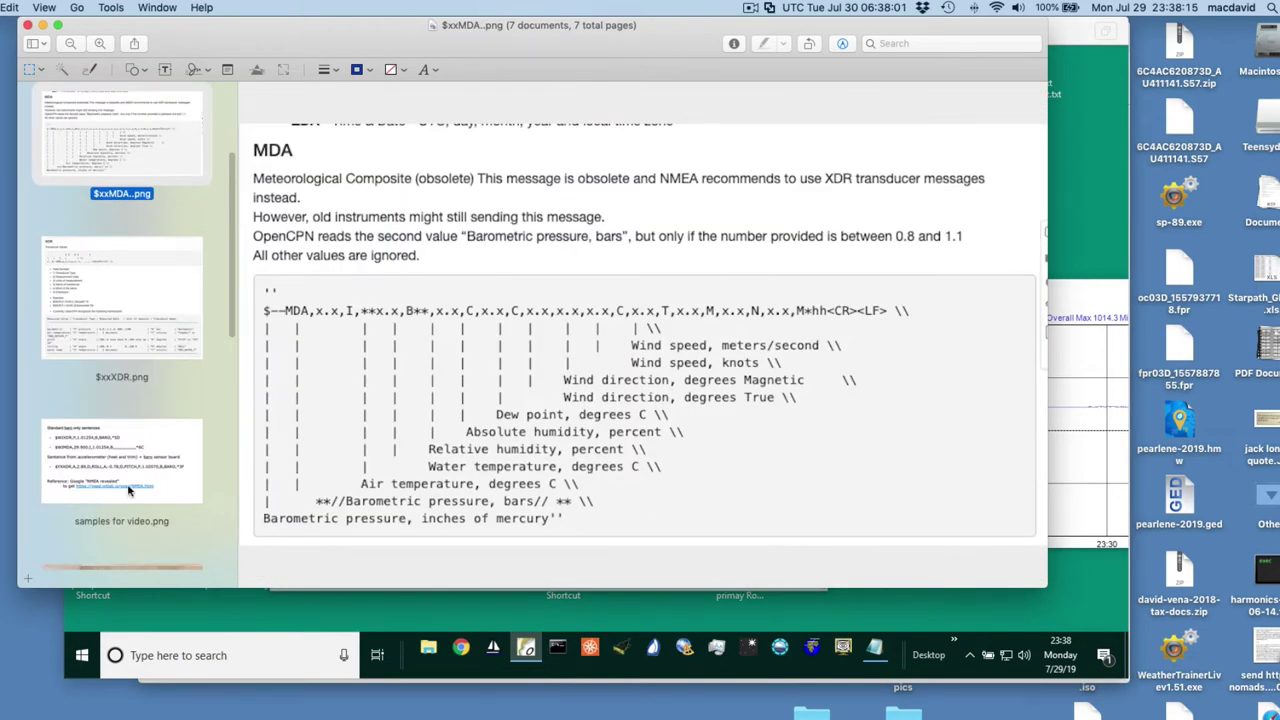
pyautogui.scroll(-2, 128, 490)
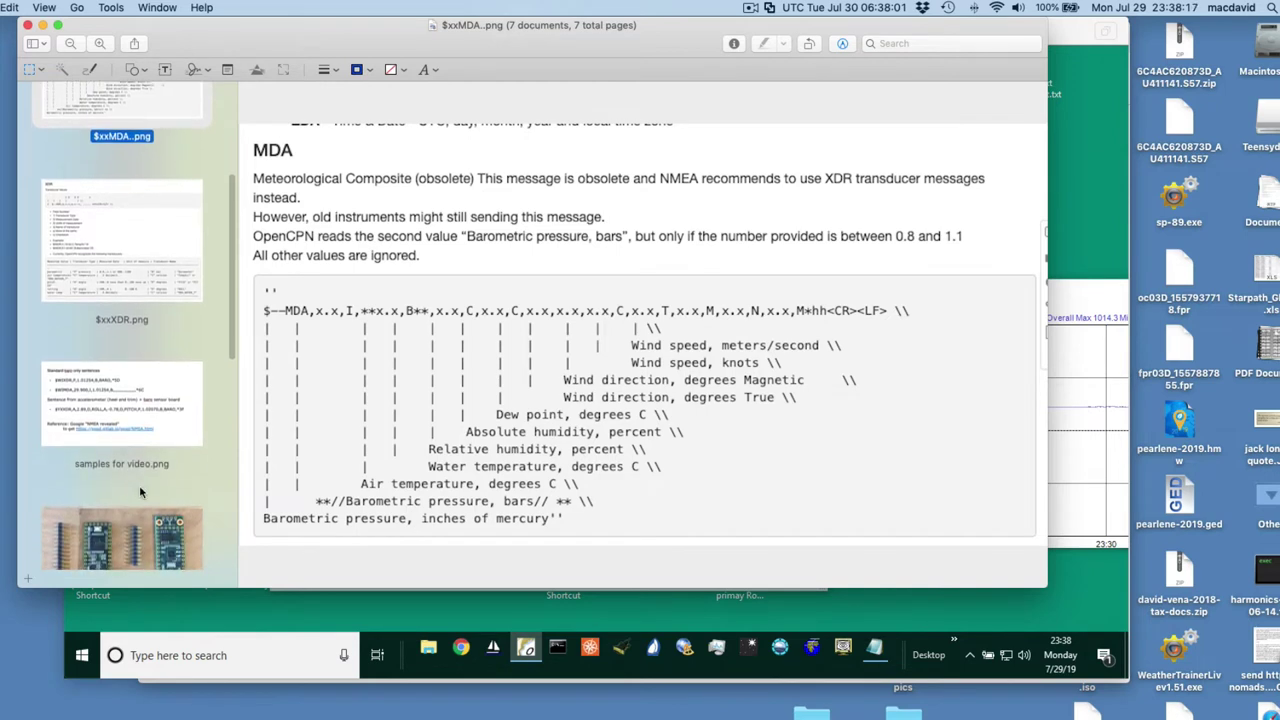
pyautogui.scroll(1, 139, 485)
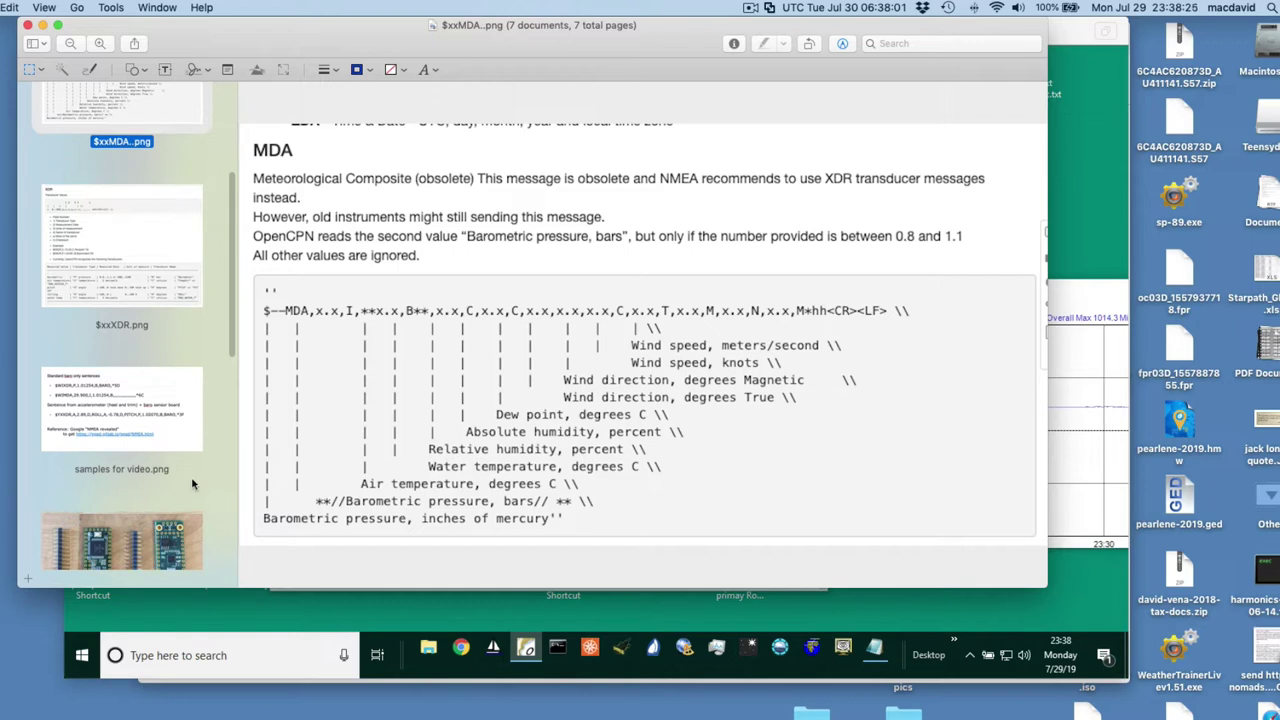
pyautogui.scroll(2, 190, 487)
pyautogui.scroll(-1, 196, 486)
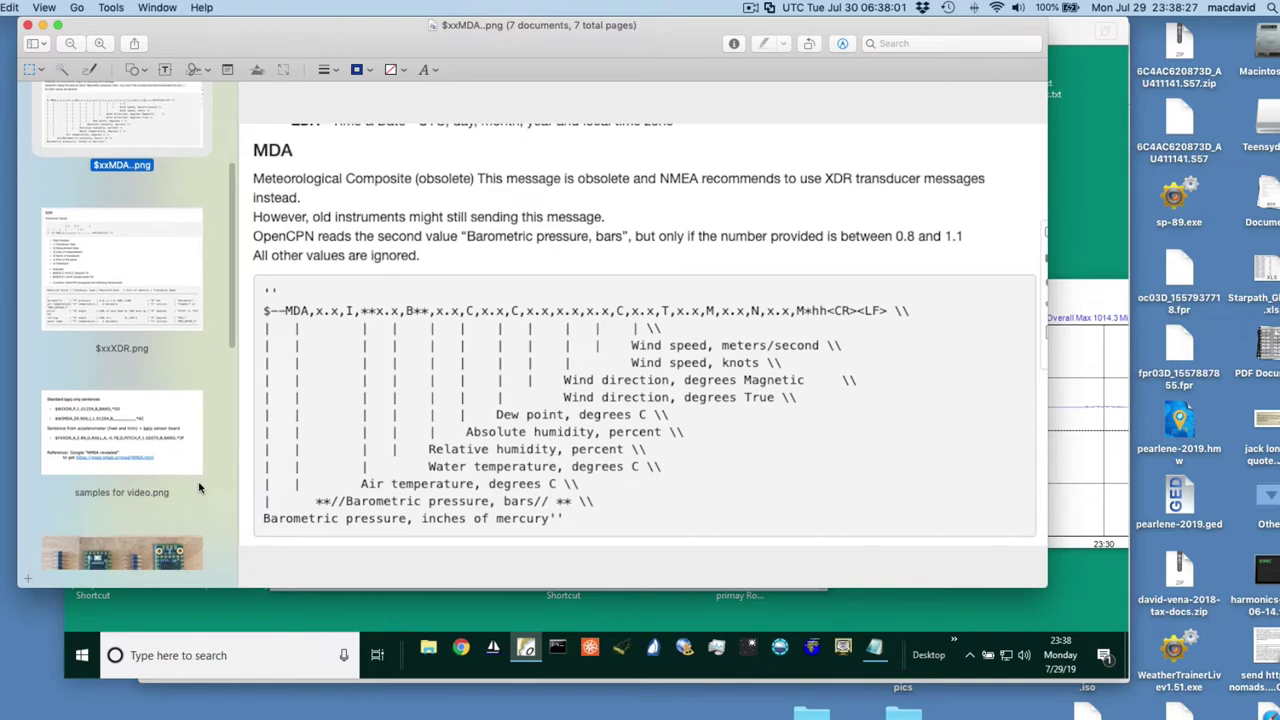
pyautogui.scroll(5, 200, 487)
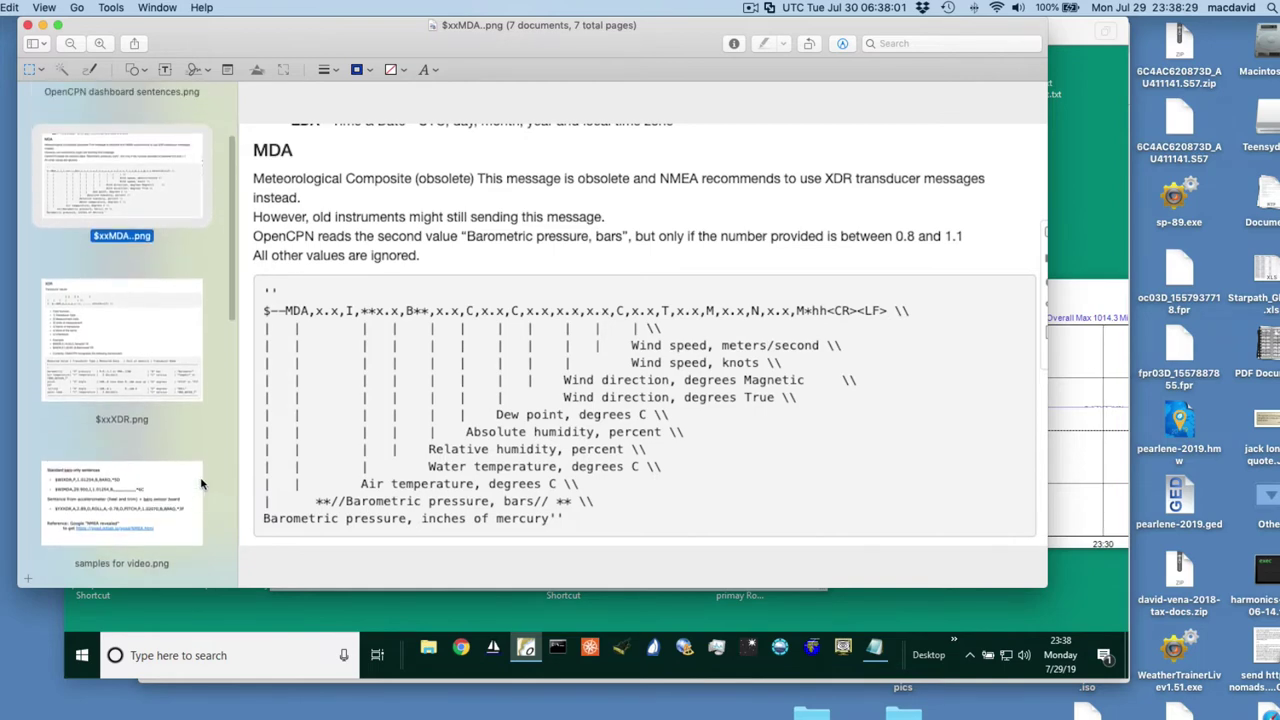
pyautogui.click(120, 330)
# Step: Show the 'samples for video.png' slide and briefly box the $WIX start of the first sentence
pyautogui.click(116, 492)
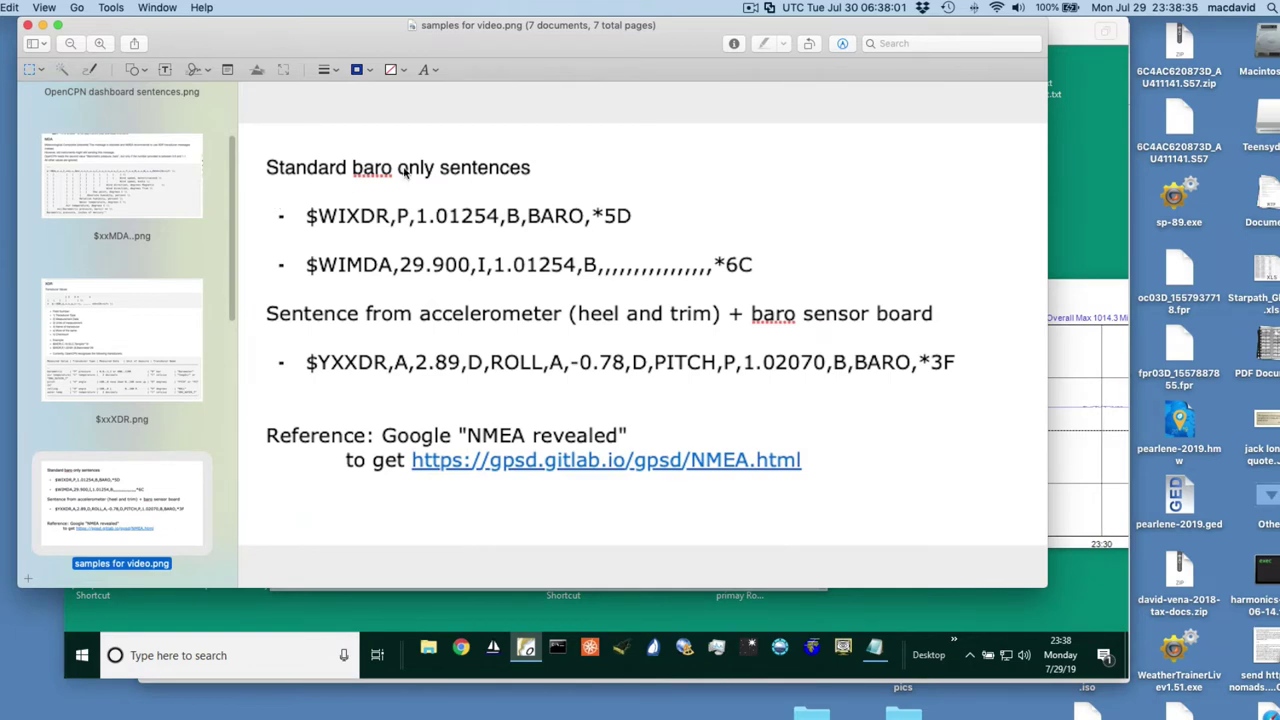
pyautogui.press('Down')
pyautogui.press('Down')
pyautogui.scroll(5, 175, 285)
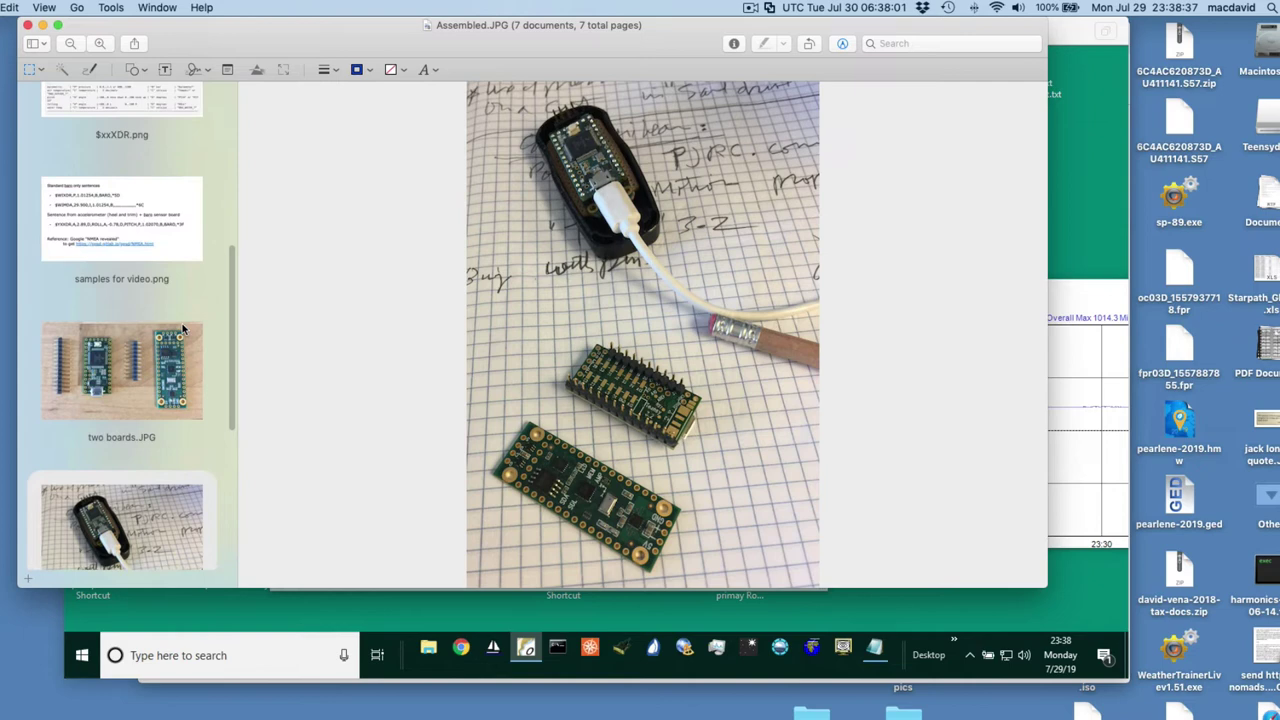
pyautogui.click(205, 320)
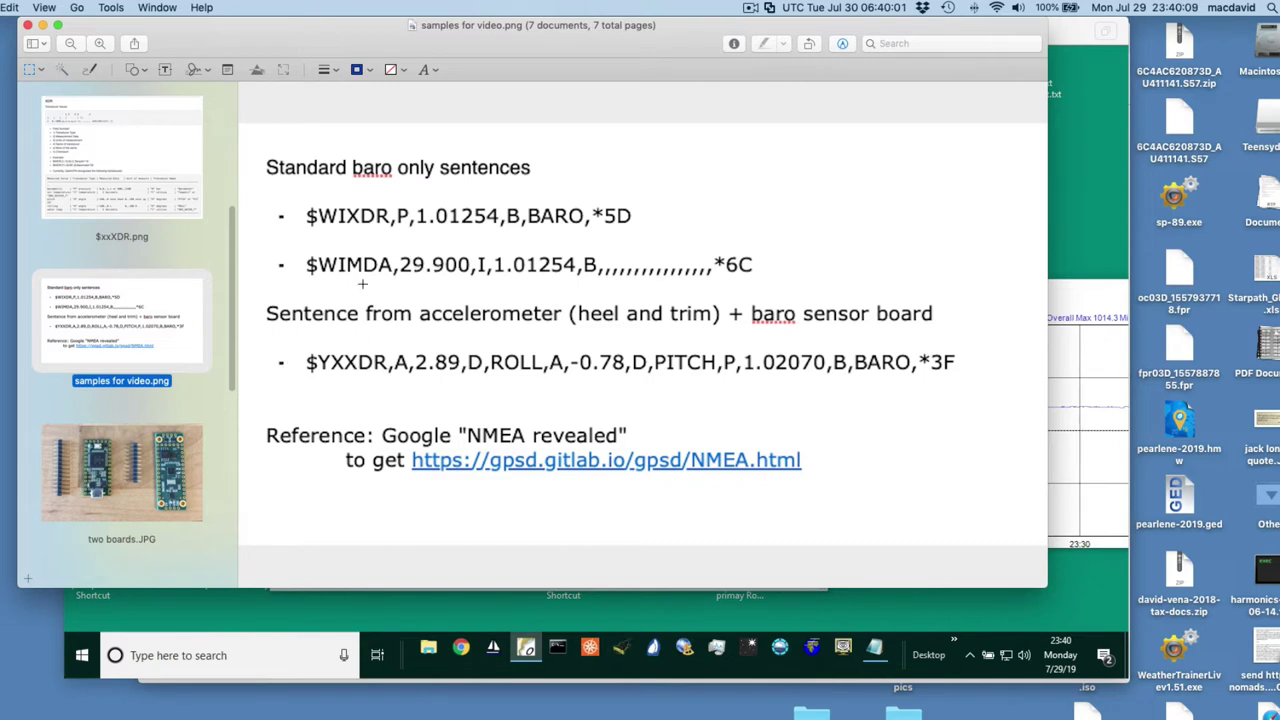
pyautogui.moveTo(348, 199)
pyautogui.mouseDown()
pyautogui.moveTo(345, 229)
pyautogui.moveTo(322, 244)
pyautogui.moveTo(318, 230)
pyautogui.moveTo(392, 228)
pyautogui.mouseUp()
pyautogui.click(352, 207)
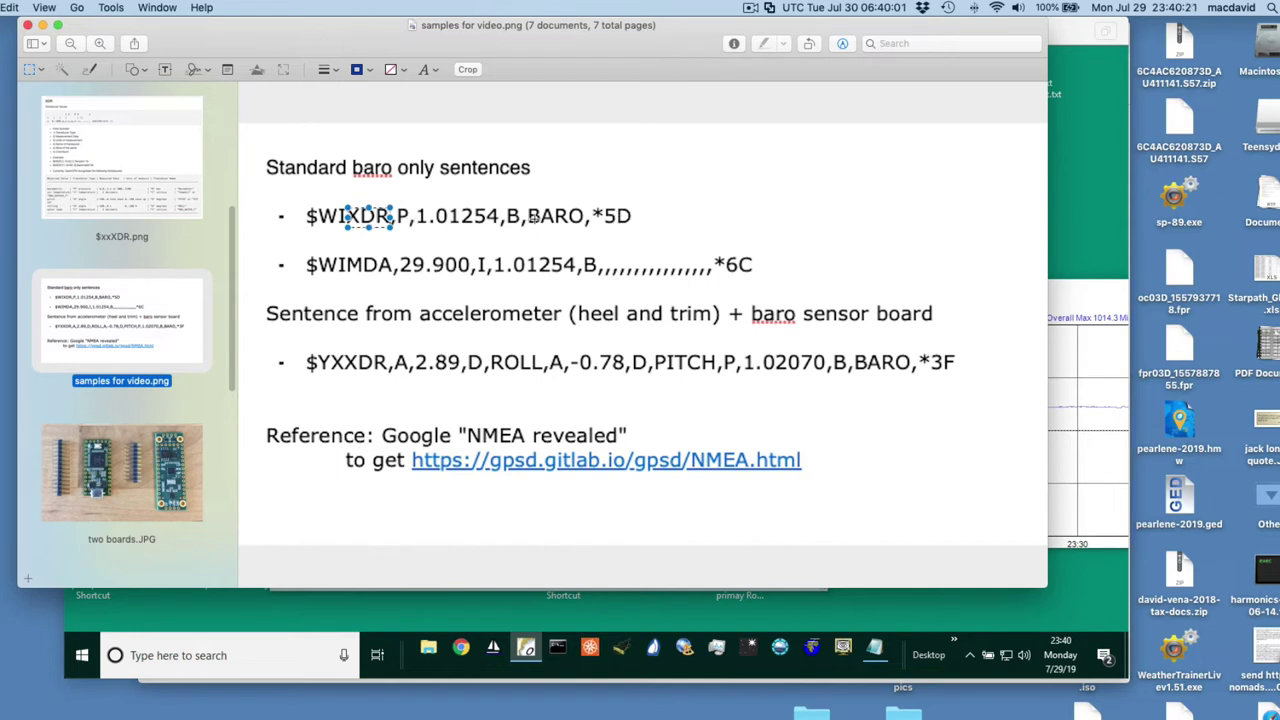
# Step: Box the WI prefix in $WIXDR and $WIMDA and YX in $YXXDR, then switch to the talker PDF
pyautogui.click(391, 216)
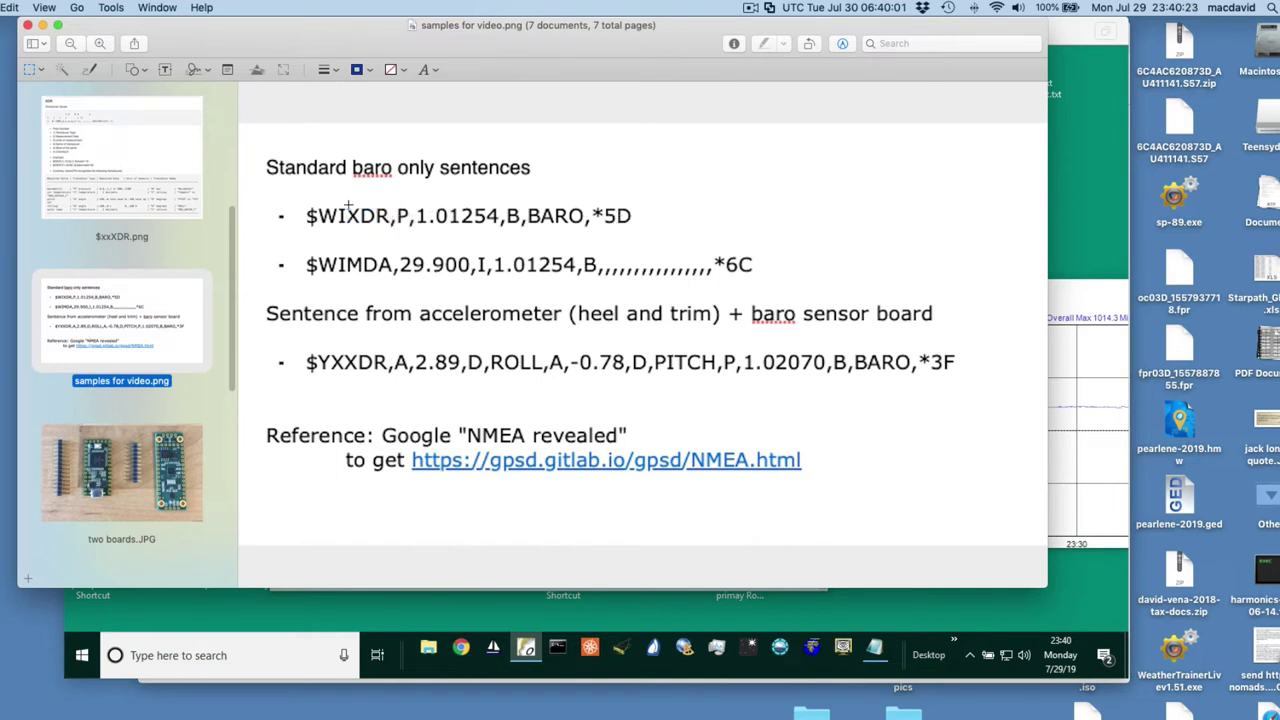
pyautogui.moveTo(349, 206); pyautogui.dragTo(391, 229)
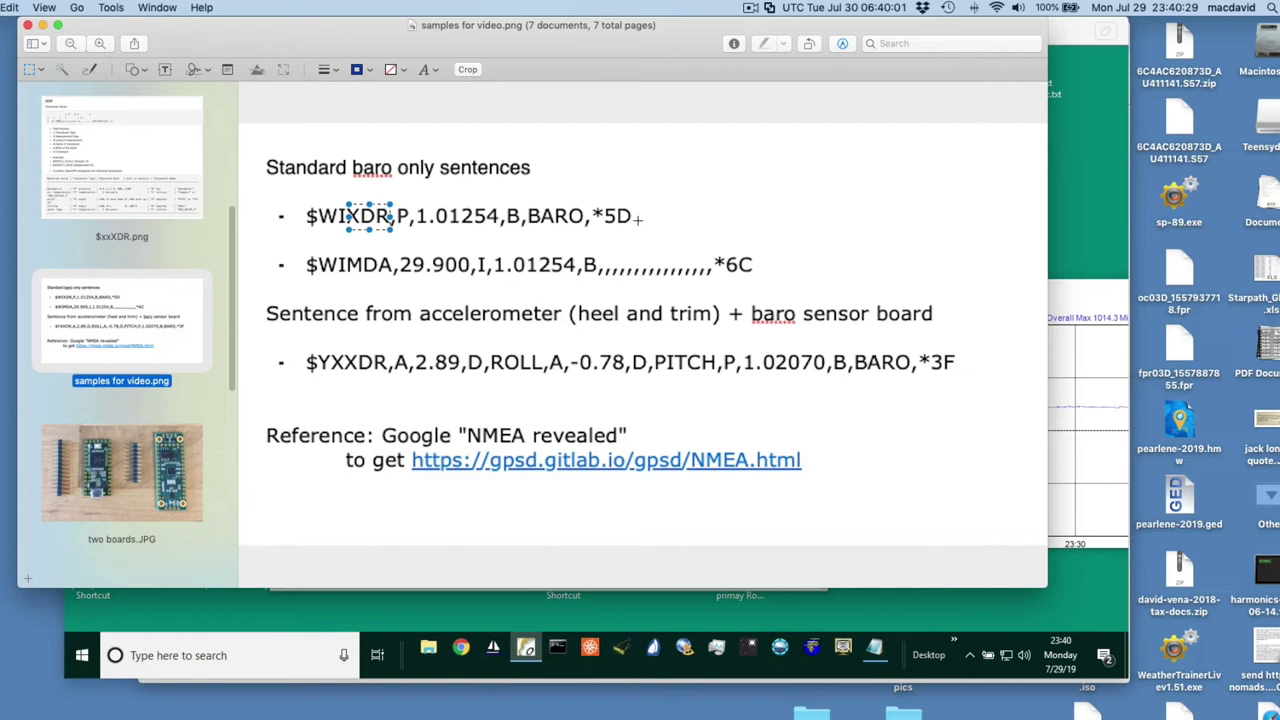
pyautogui.moveTo(313, 198); pyautogui.dragTo(349, 227)
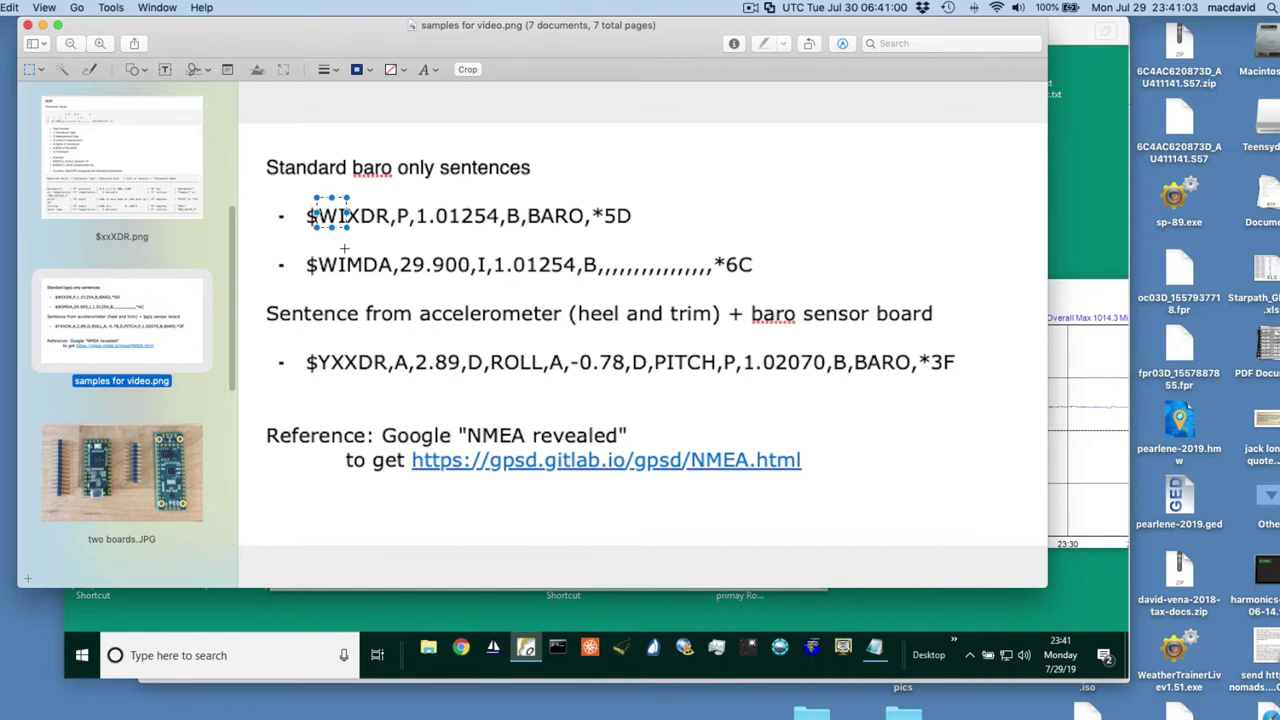
pyautogui.moveTo(344, 248); pyautogui.dragTo(320, 284)
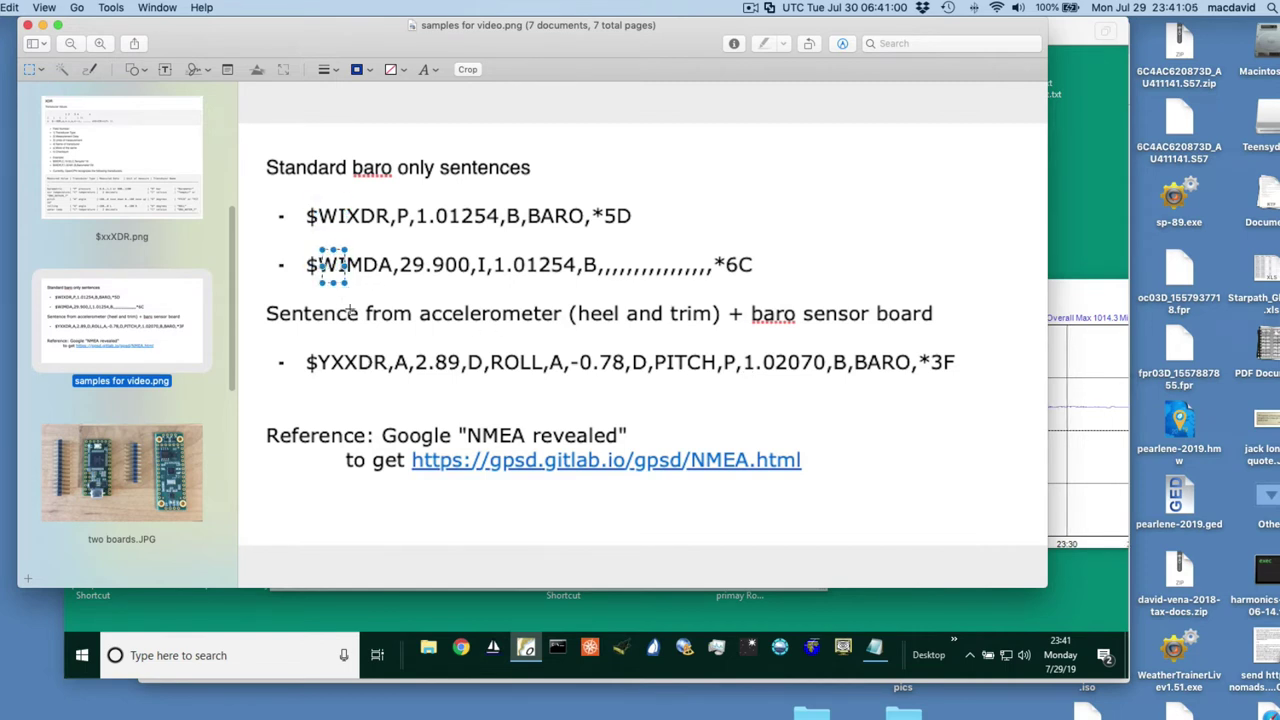
pyautogui.click(340, 354)
pyautogui.moveTo(318, 343); pyautogui.dragTo(347, 376)
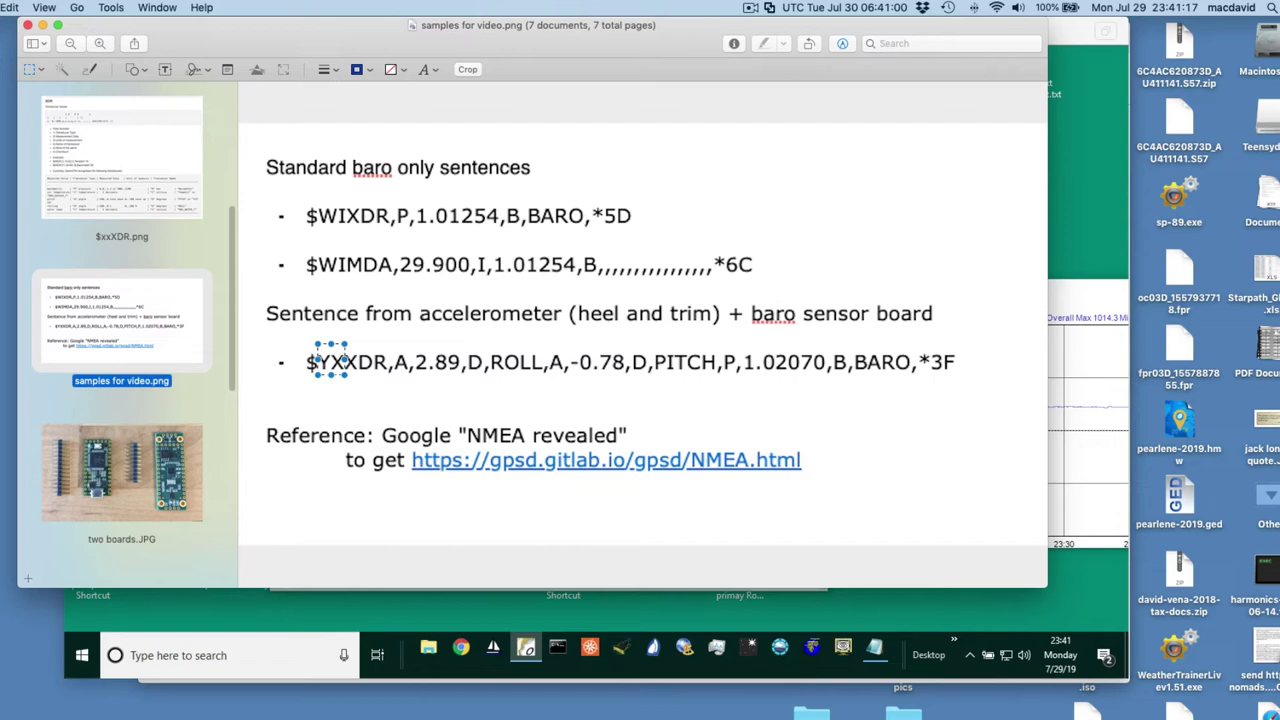
pyautogui.press('super+Tab')
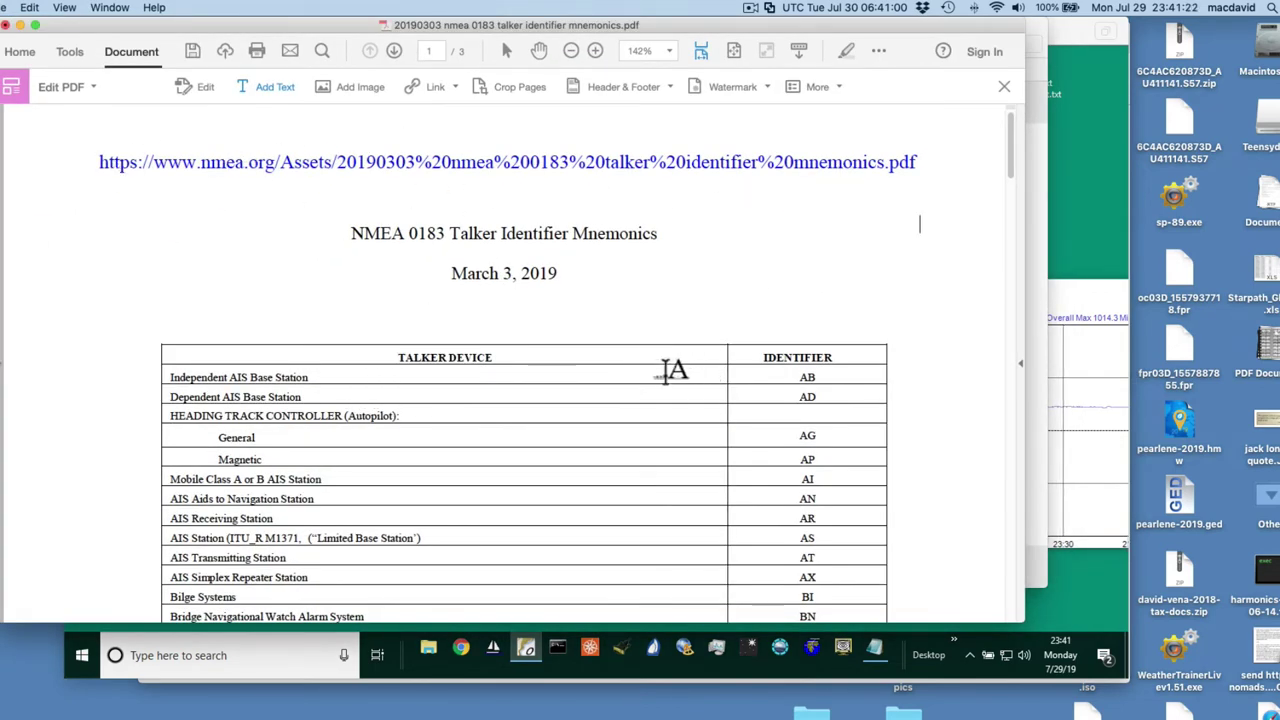
# Step: Find Weather Instruments (WI) and Transducer (YX) in the talker table, then drag the PDF aside
pyautogui.scroll(-1, 670, 368)
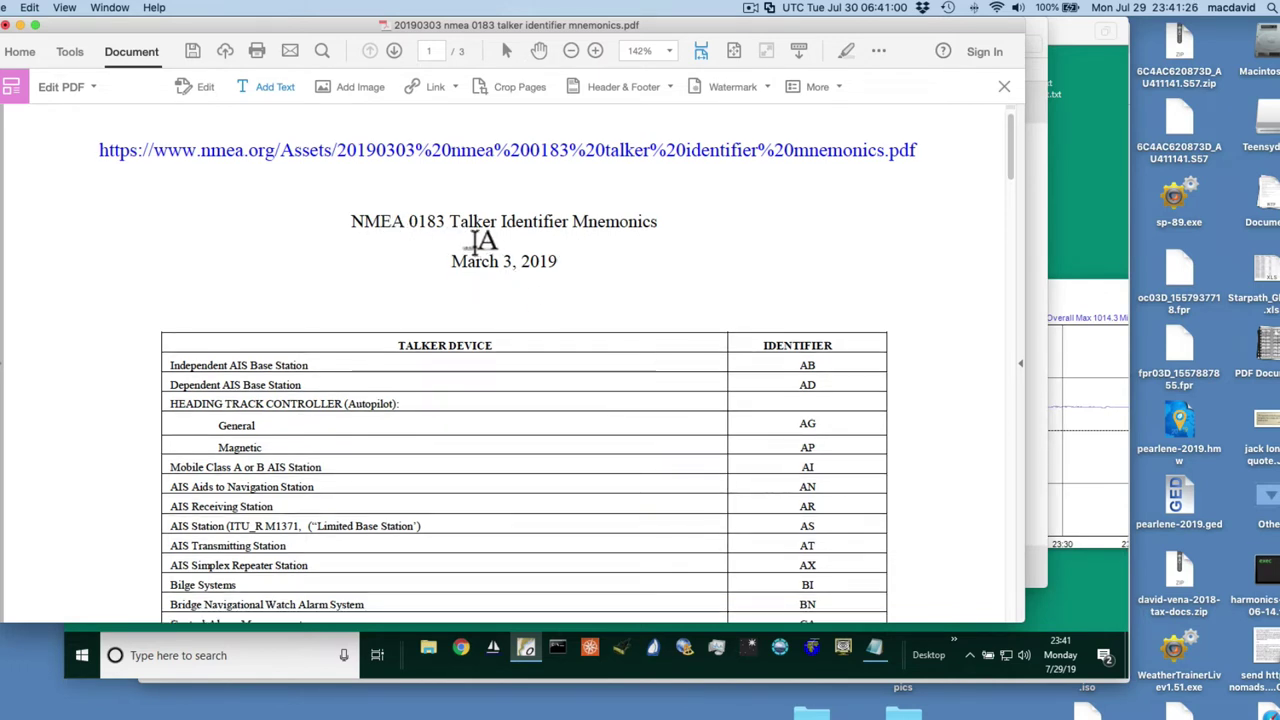
pyautogui.scroll(-5, 586, 357)
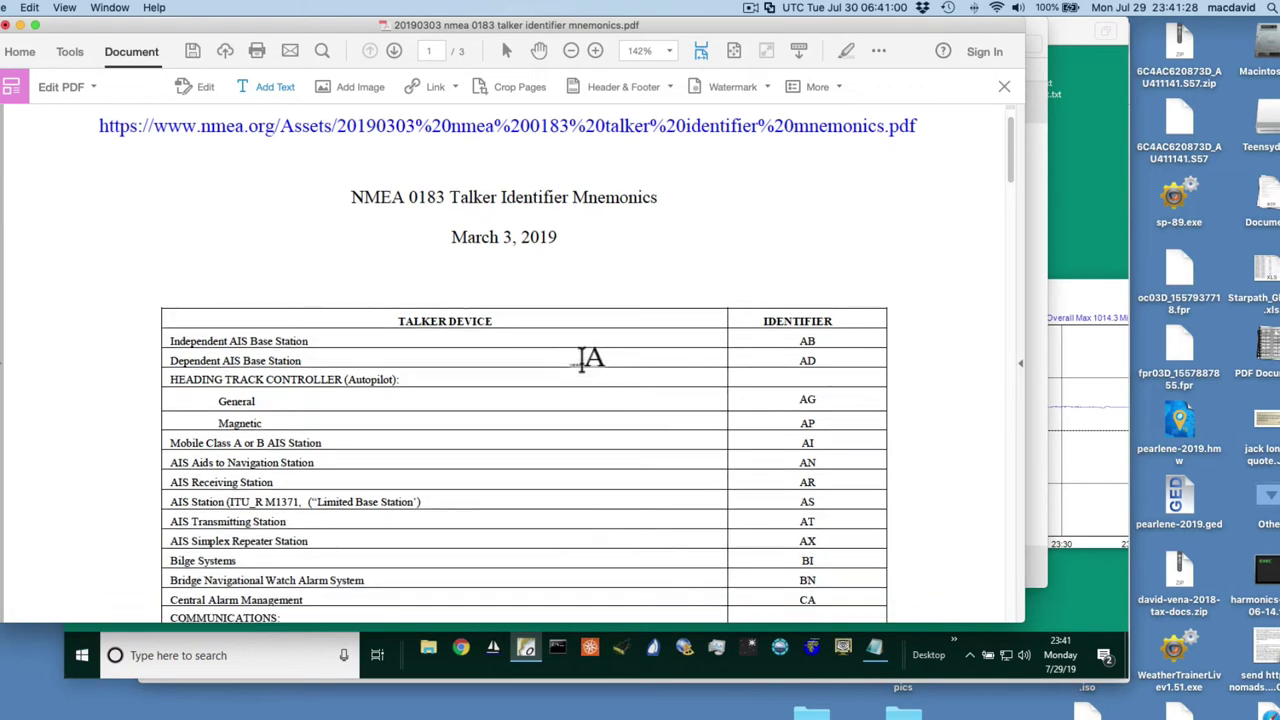
pyautogui.scroll(-20, 586, 360)
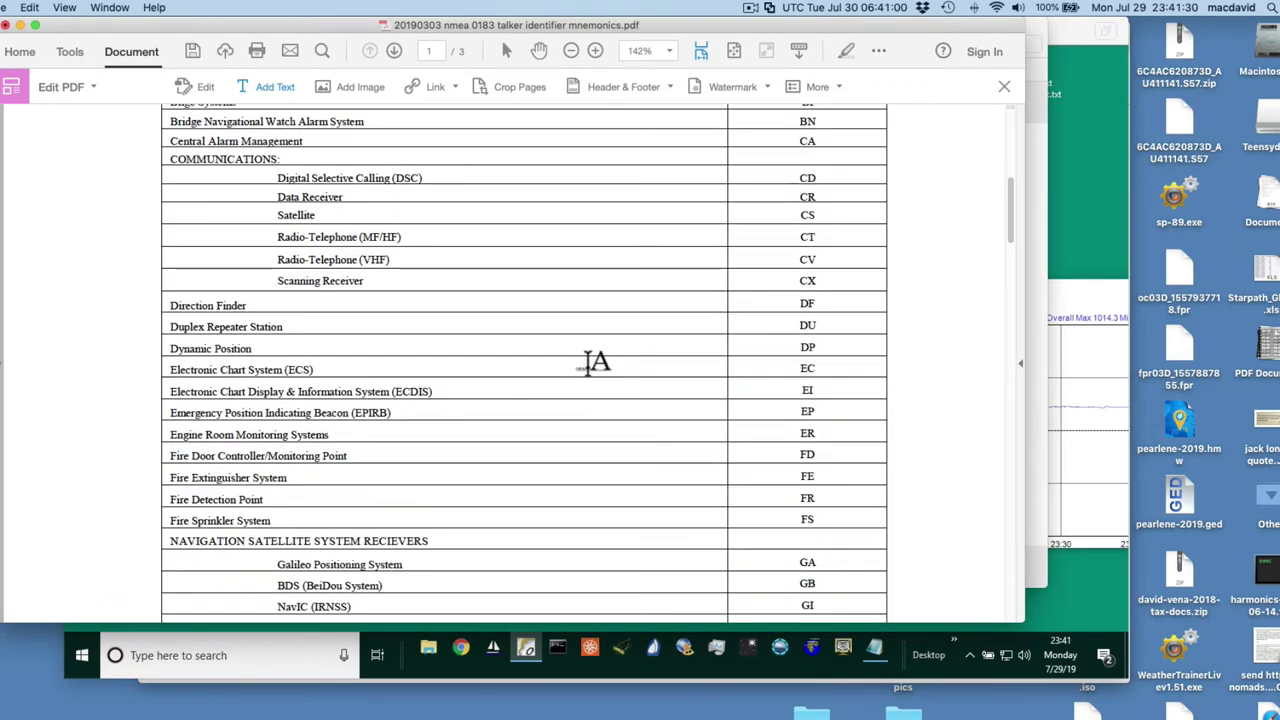
pyautogui.scroll(-10, 592, 362)
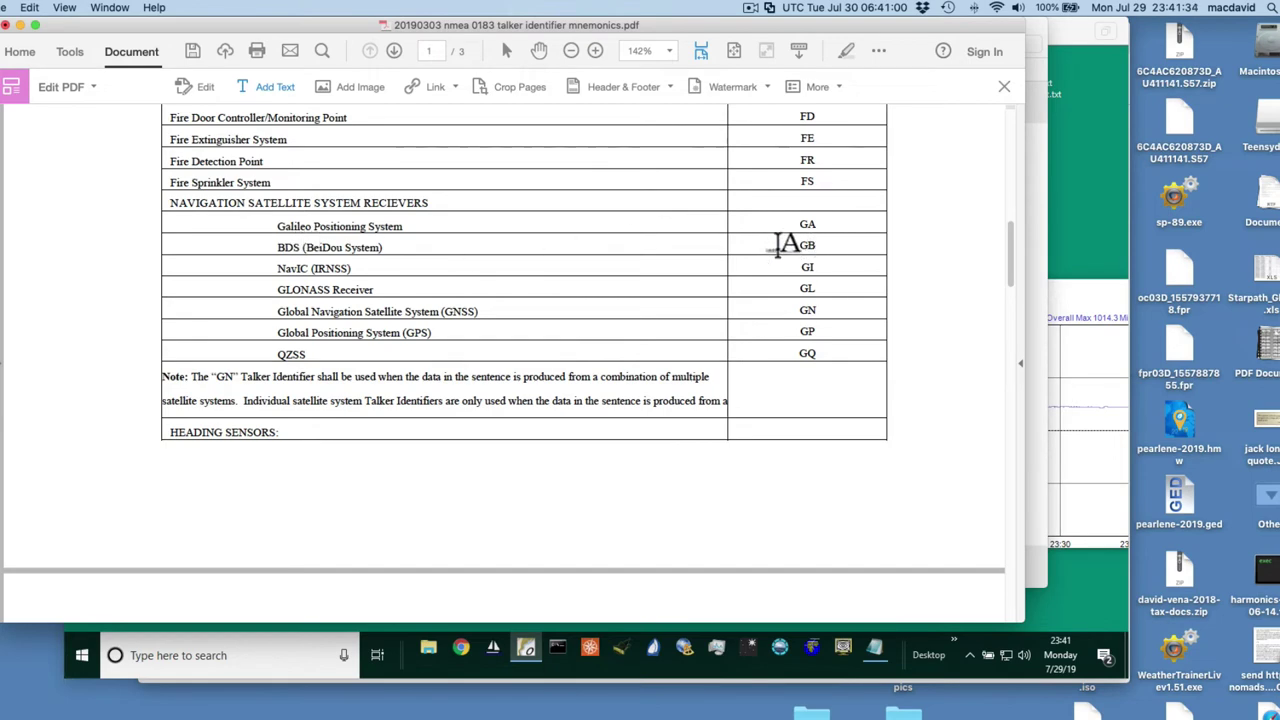
pyautogui.scroll(1, 430, 287)
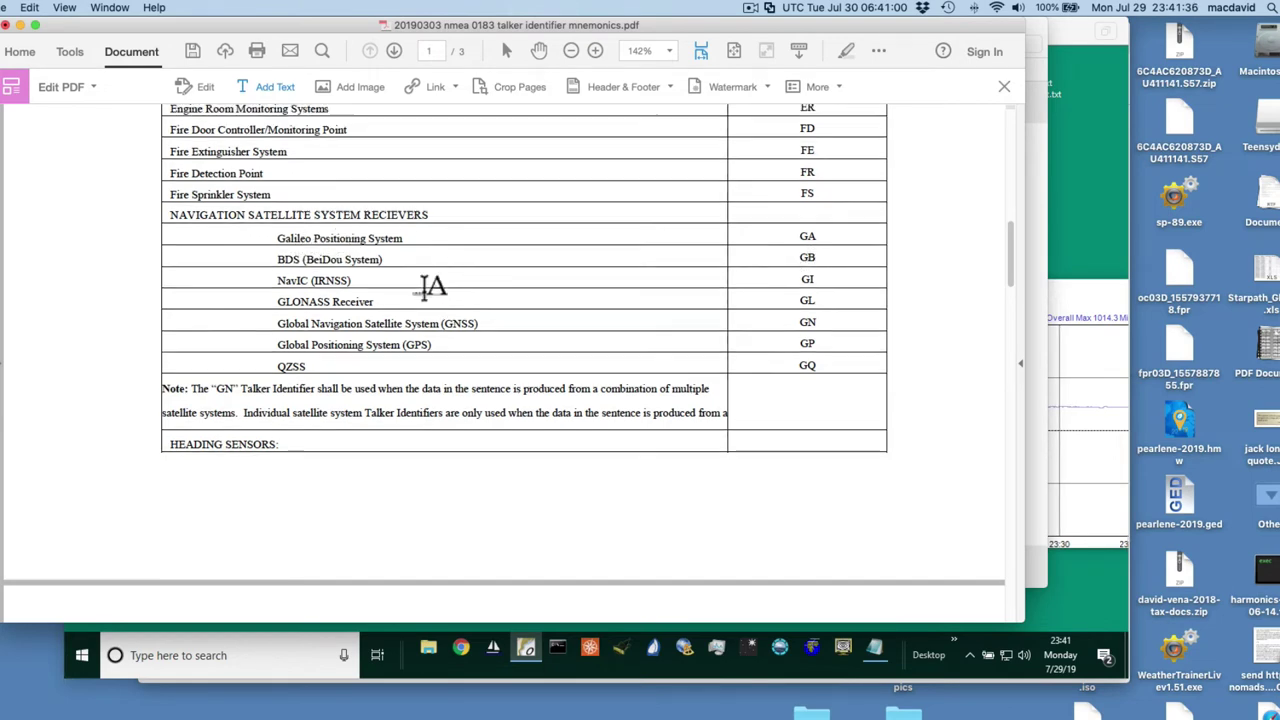
pyautogui.scroll(15, 430, 287)
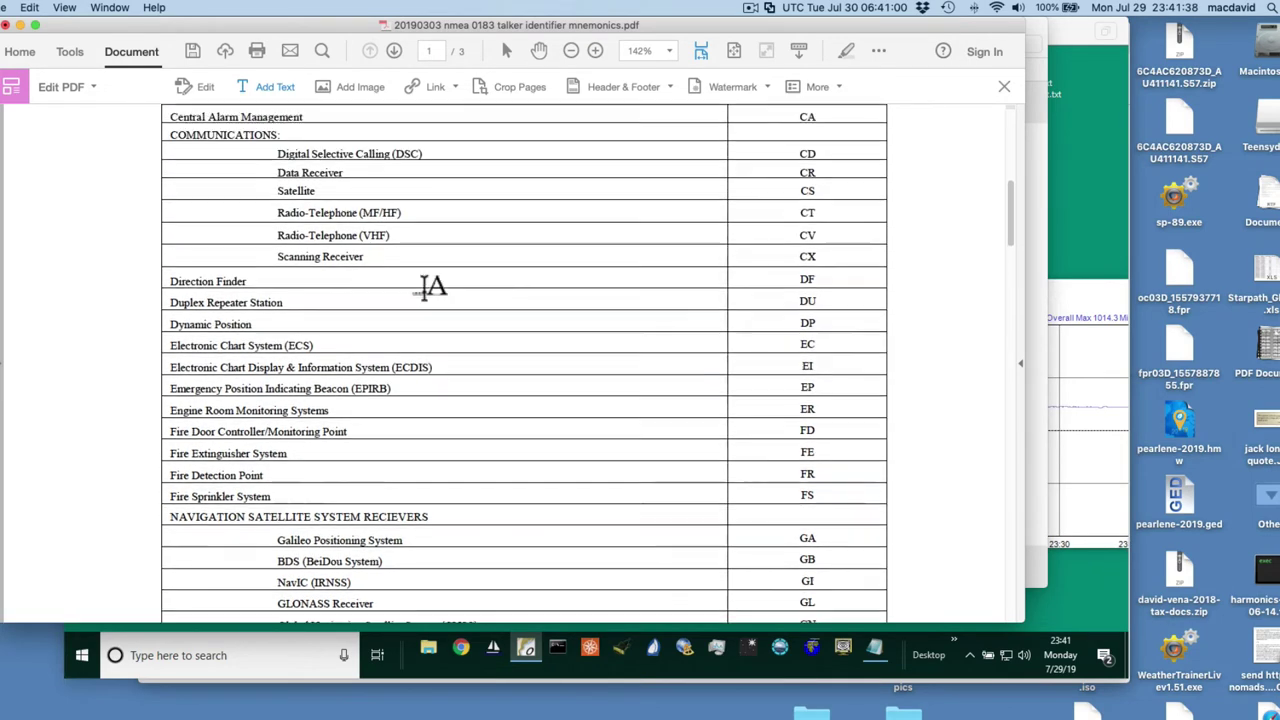
pyautogui.scroll(3, 428, 286)
pyautogui.scroll(-20, 437, 294)
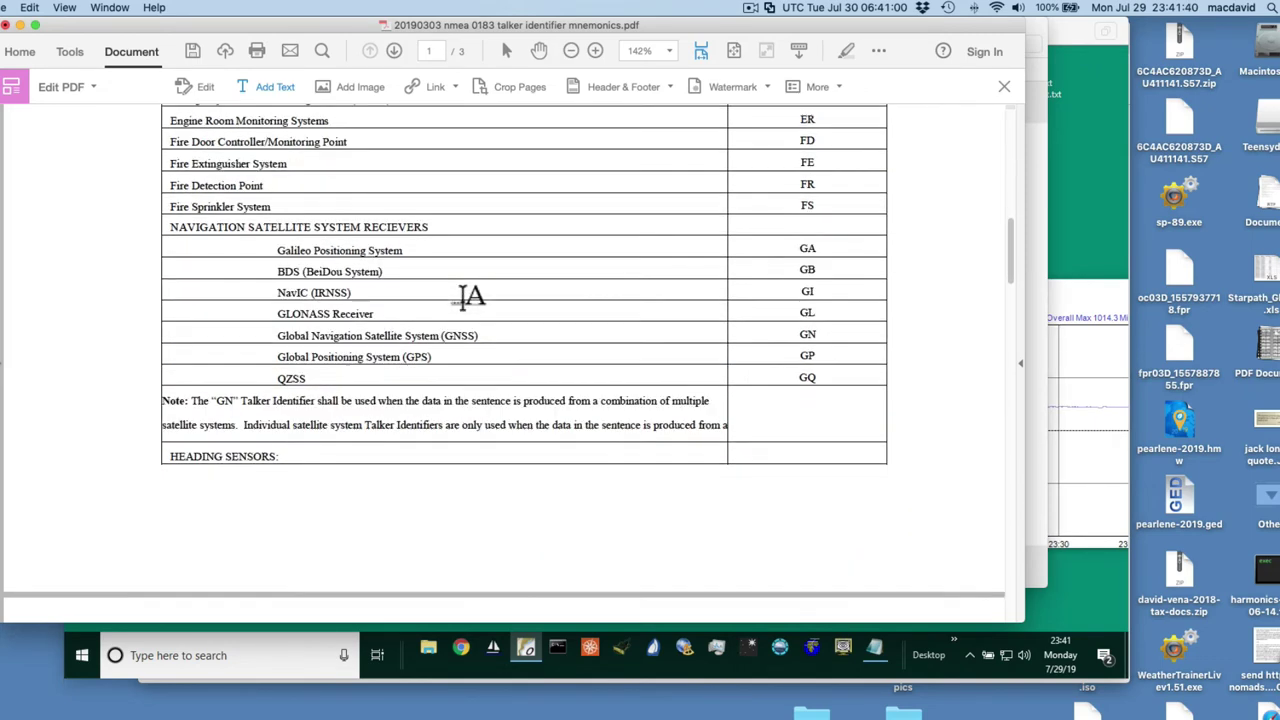
pyautogui.scroll(-17, 465, 299)
pyautogui.scroll(-15, 458, 310)
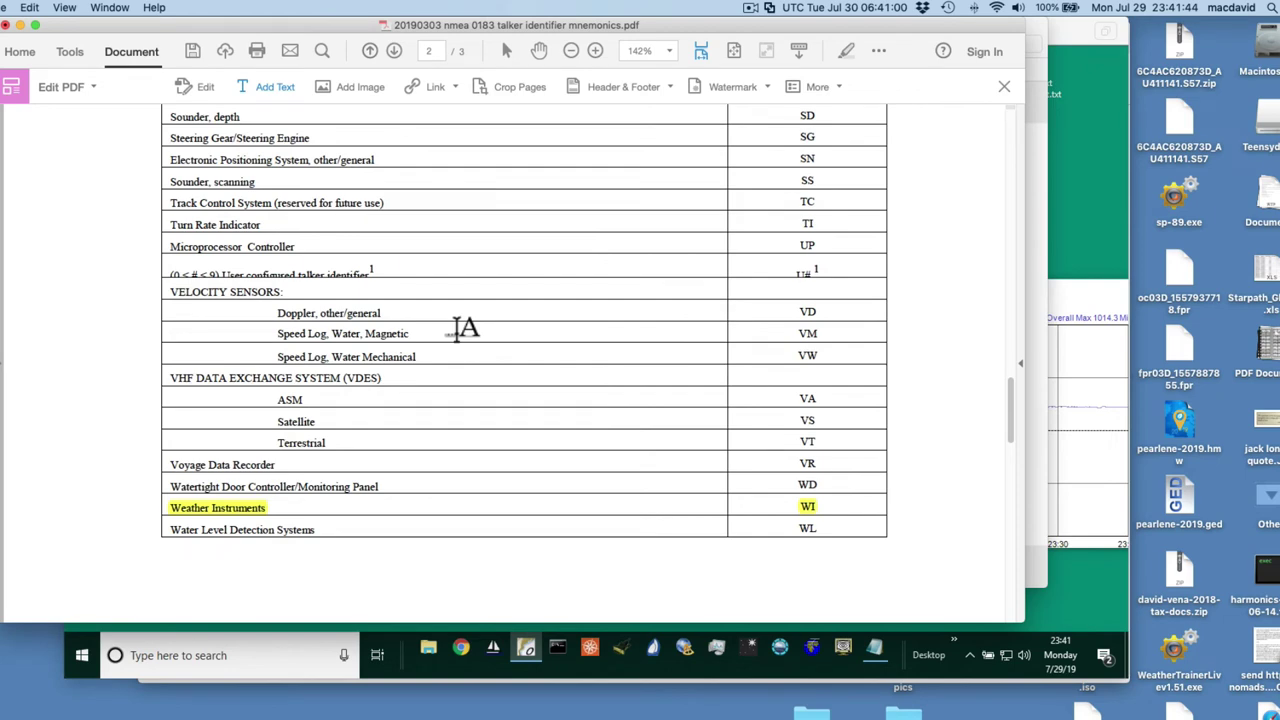
pyautogui.scroll(-3, 463, 329)
pyautogui.scroll(-13, 614, 400)
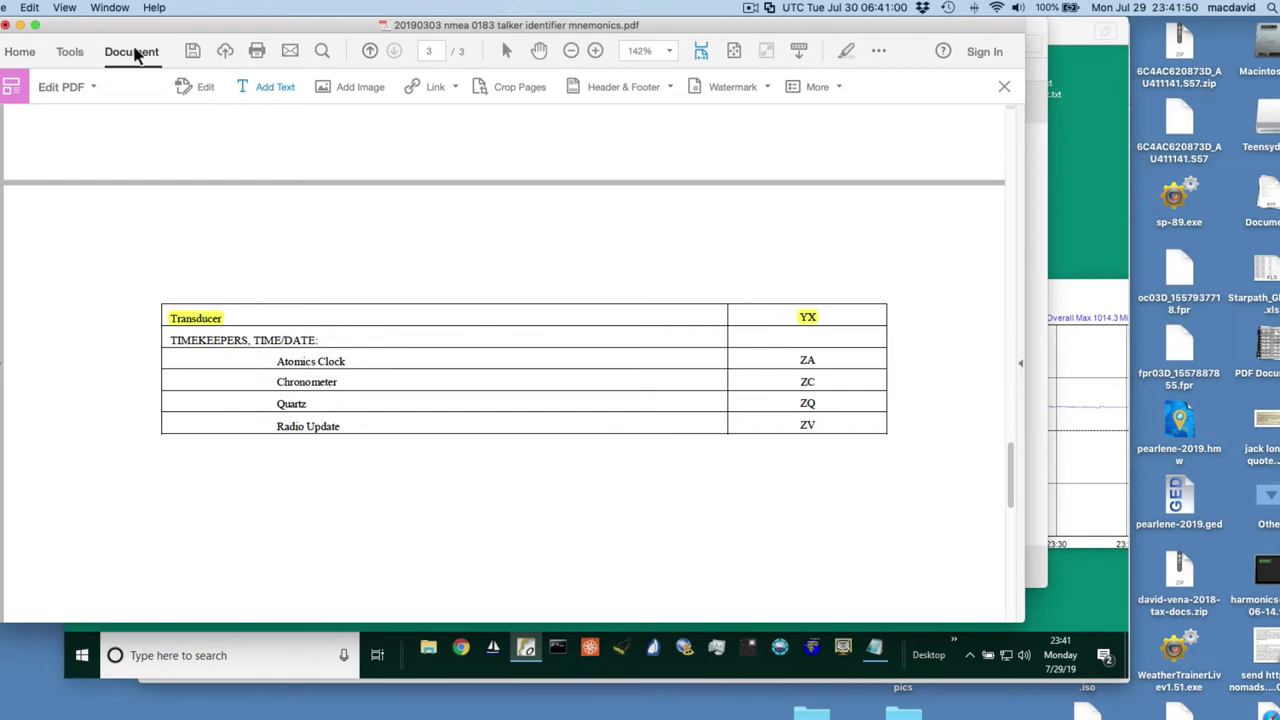
pyautogui.moveTo(134, 52); pyautogui.dragTo(211, 710)
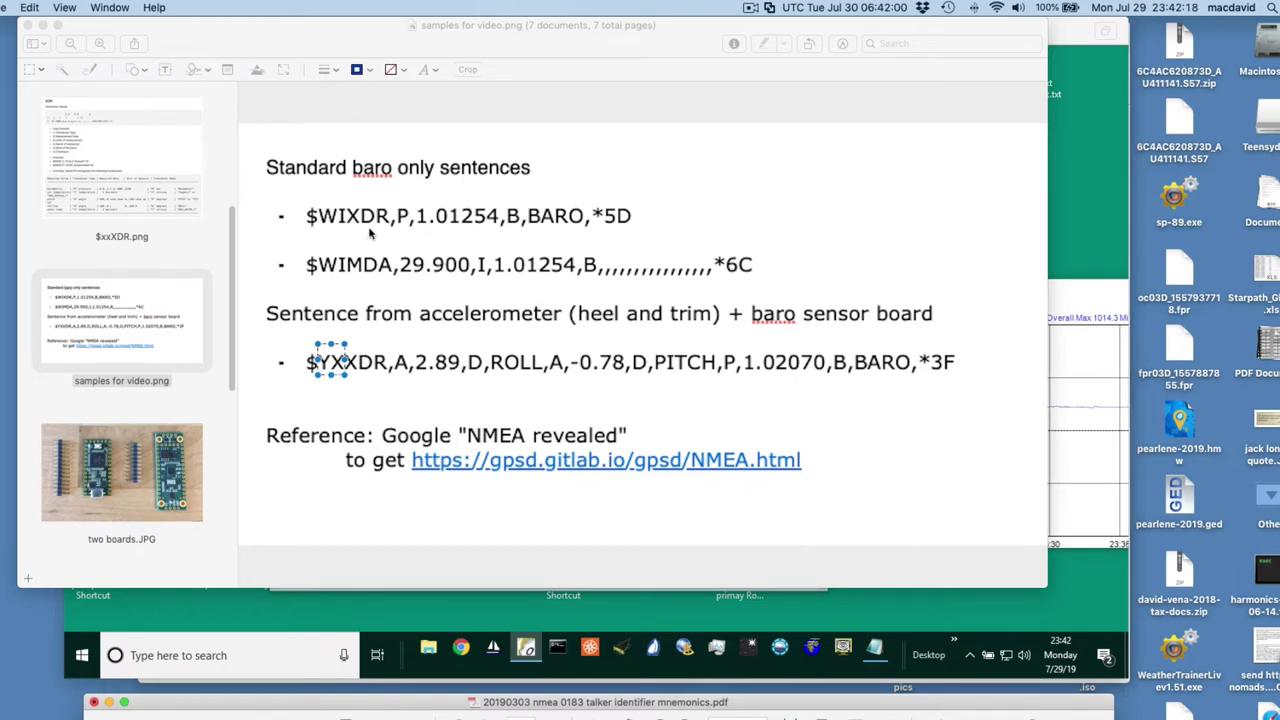
# Step: Glance at the boards photo and OpenCPN plots, reselect 'samples for video.png', then switch to Chrome
pyautogui.press('Down')
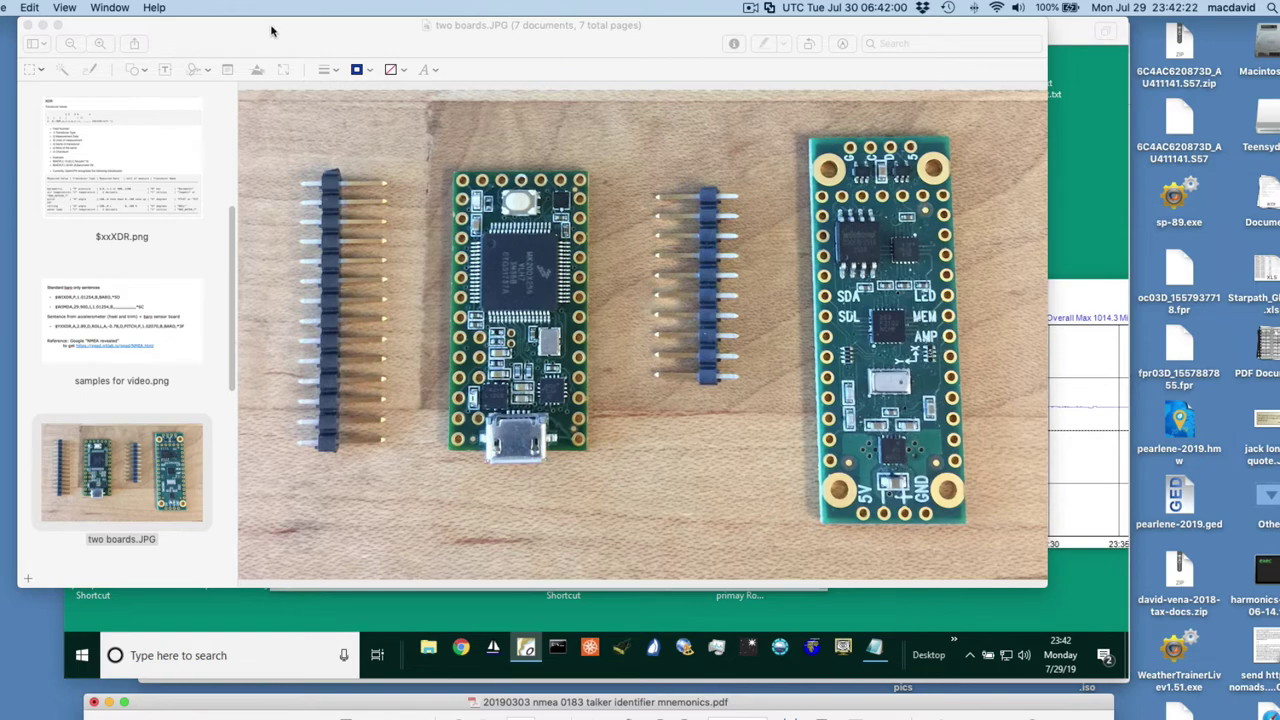
pyautogui.moveTo(277, 34); pyautogui.dragTo(269, 46)
pyautogui.click(20, 37)
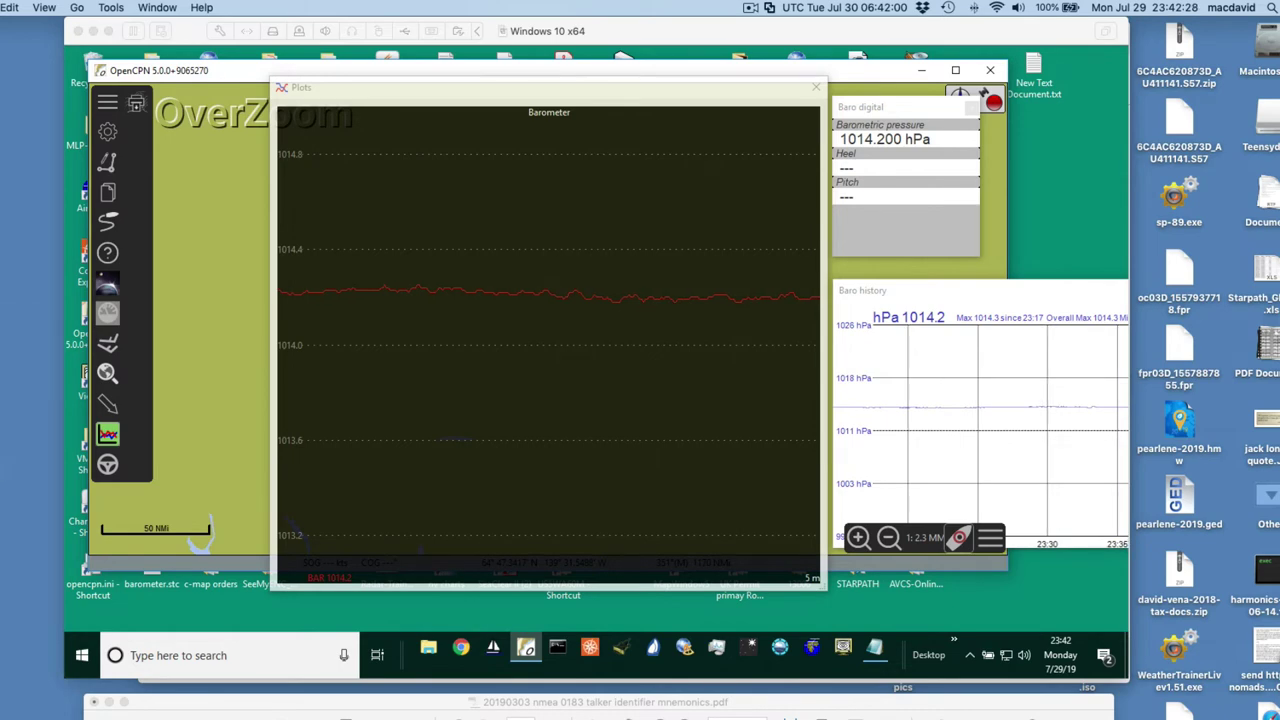
pyautogui.press('super+Tab')
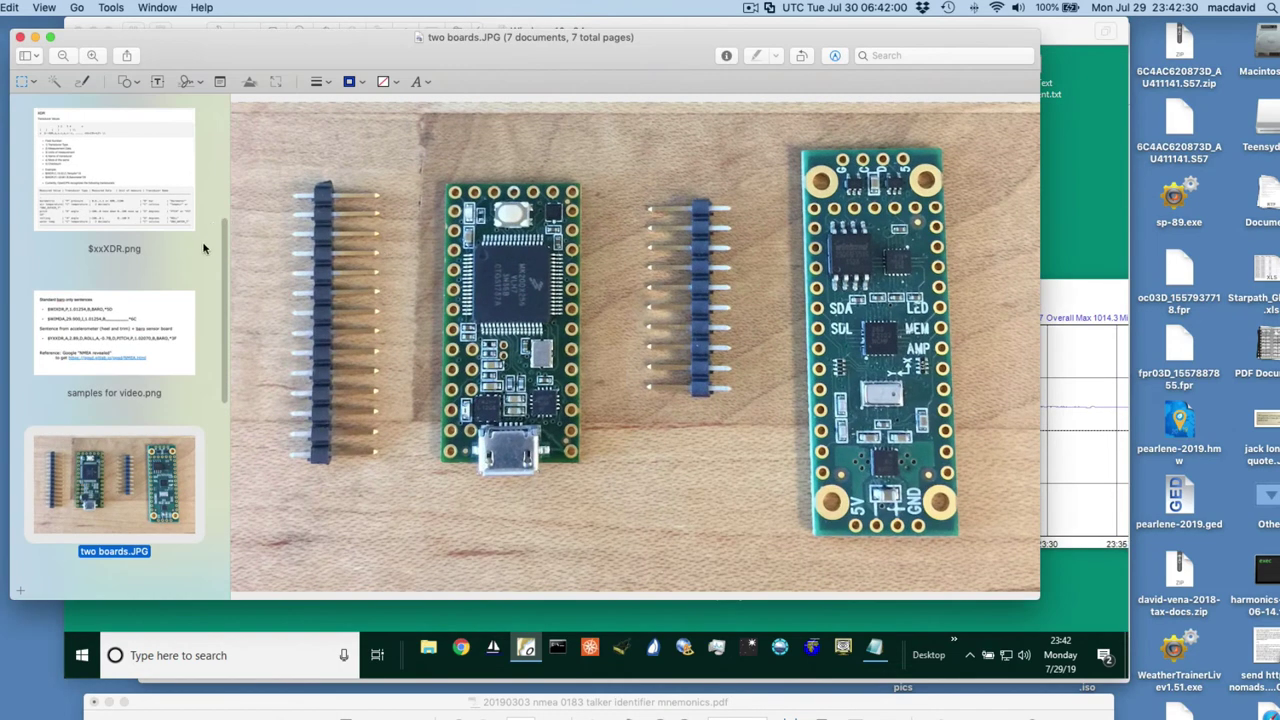
pyautogui.scroll(3, 200, 250)
pyautogui.click(158, 410)
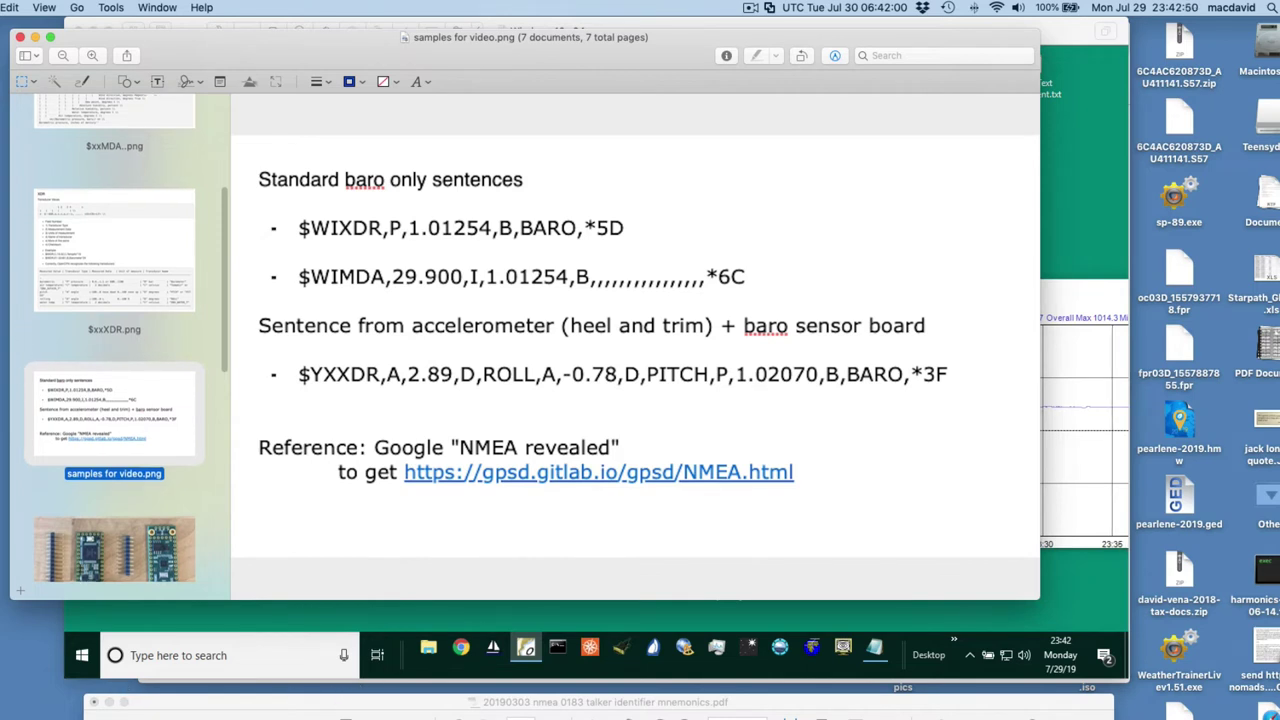
pyautogui.press('super+Tab')
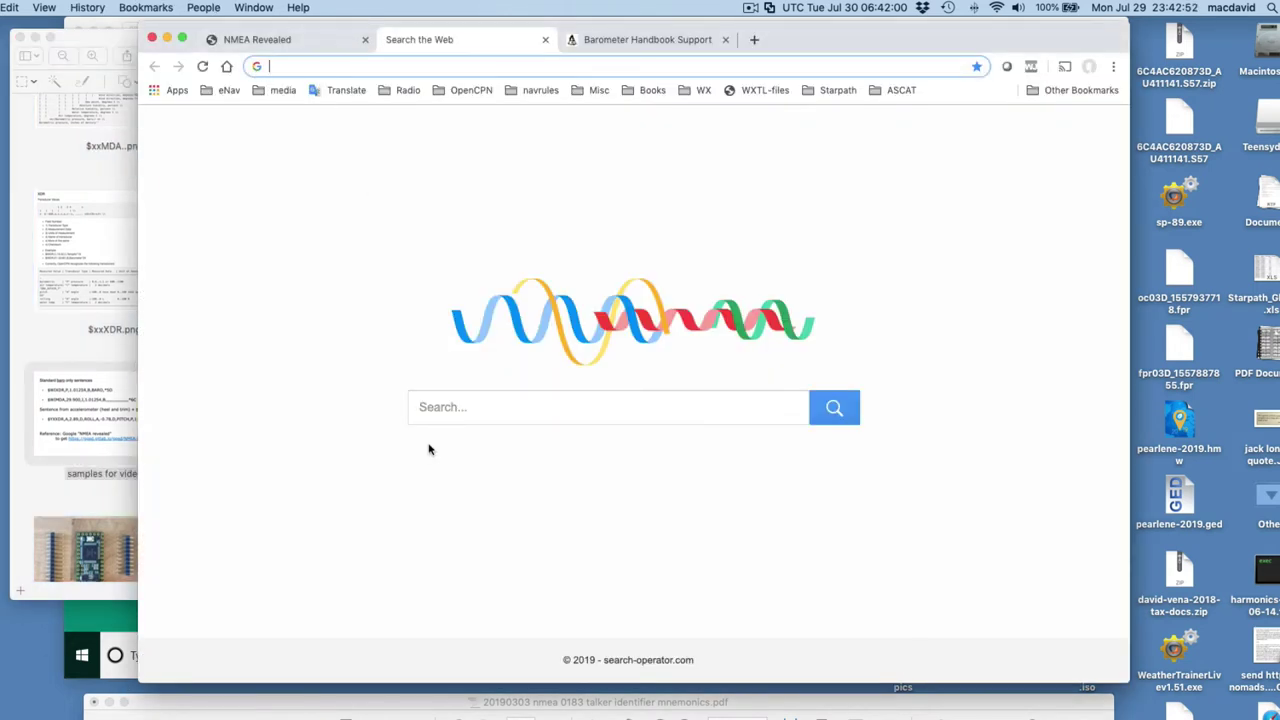
# Step: Search the web for 'nmea revealed' and open the gpsd.gitlab.io NMEA Revealed page
pyautogui.click(451, 403)
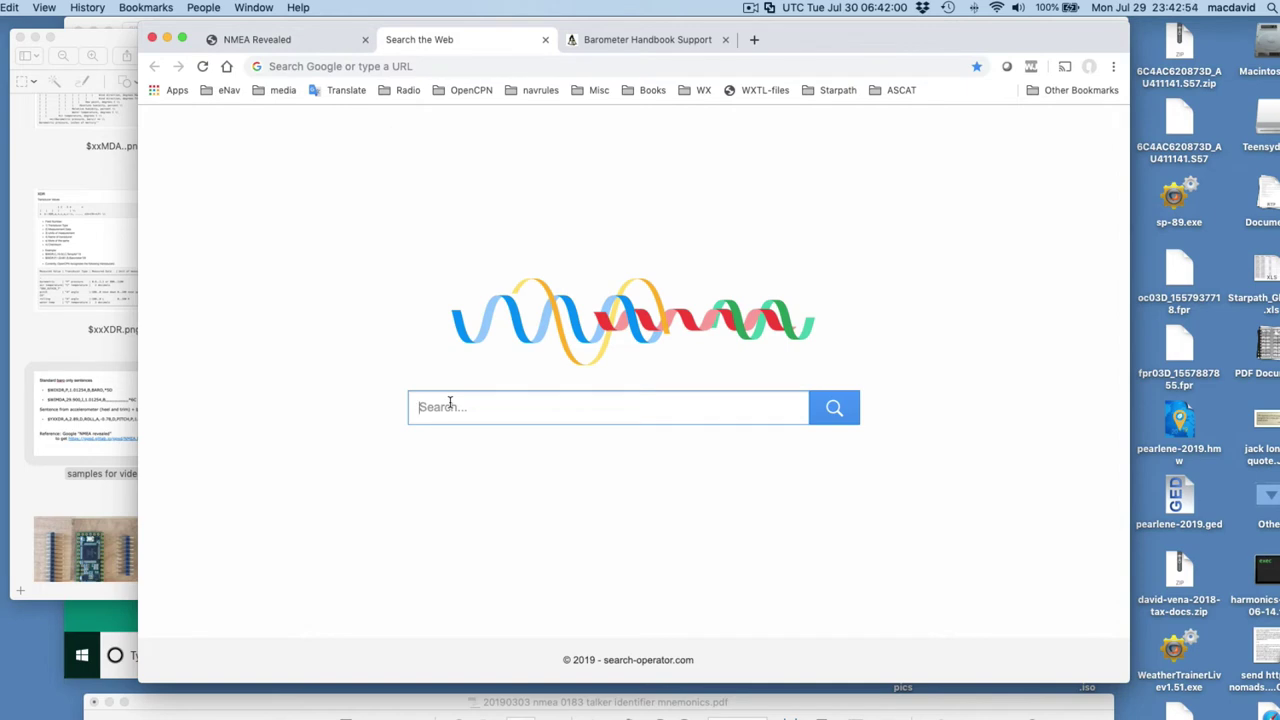
pyautogui.write('nmea revealed')
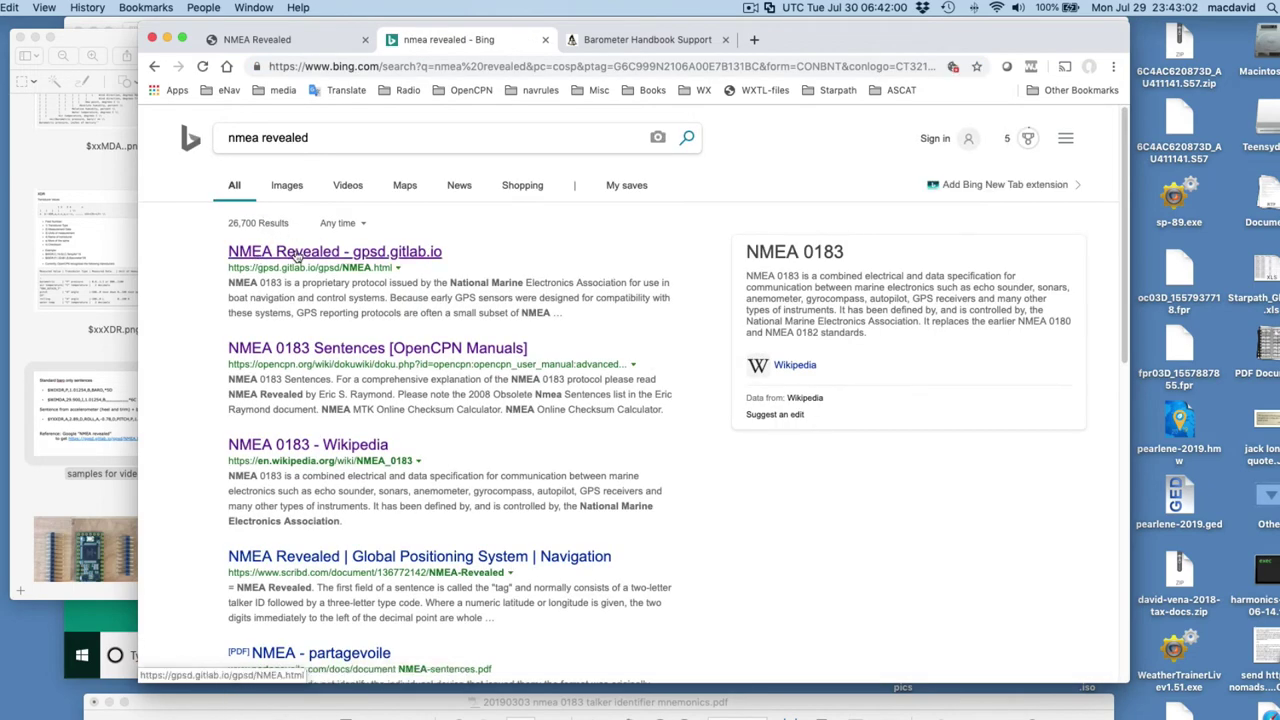
pyautogui.click(296, 255)
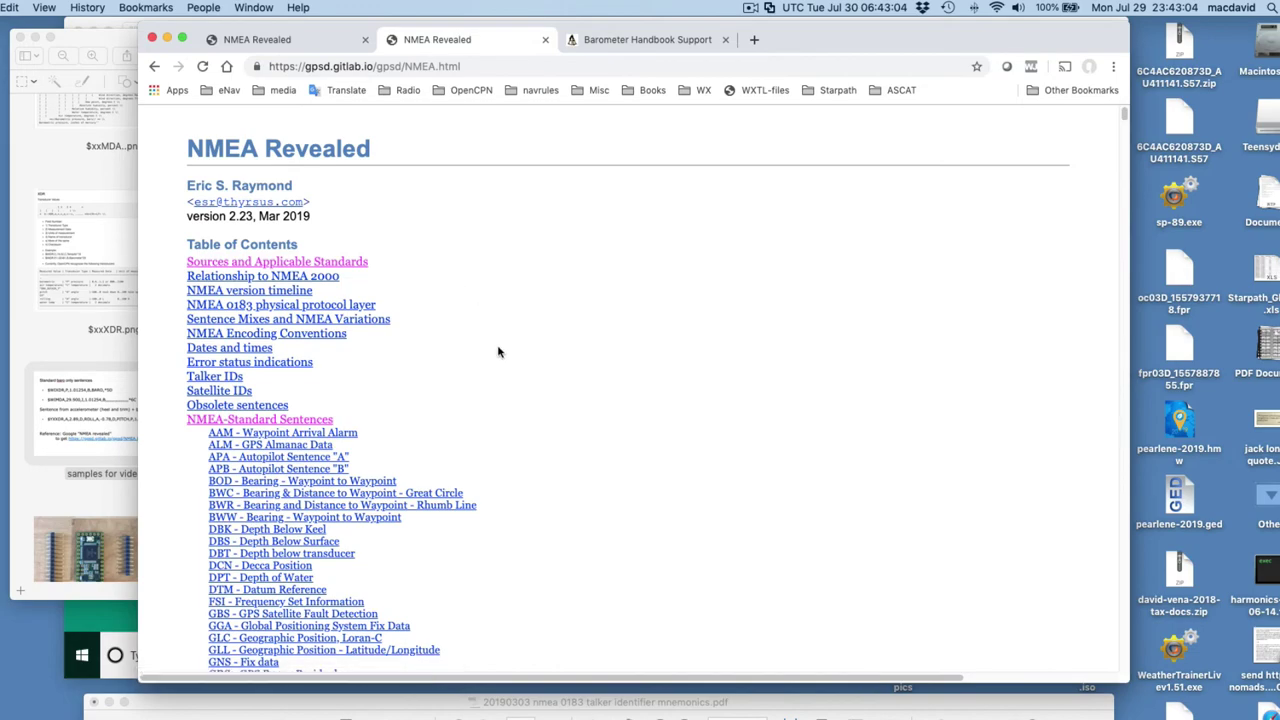
# Step: Read through the NMEA Revealed reference, then switch to the Barometer Handbook Support tab
pyautogui.scroll(-10, 500, 355)
pyautogui.scroll(-5, 515, 368)
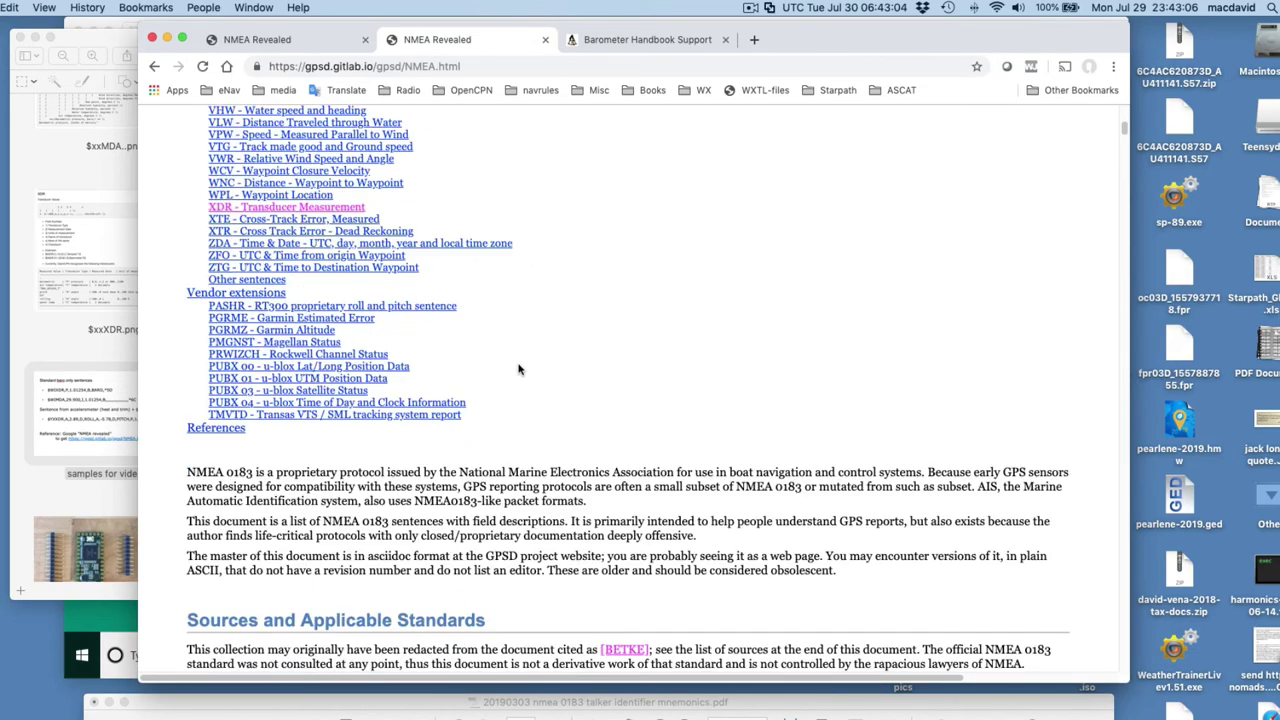
pyautogui.scroll(10, 520, 366)
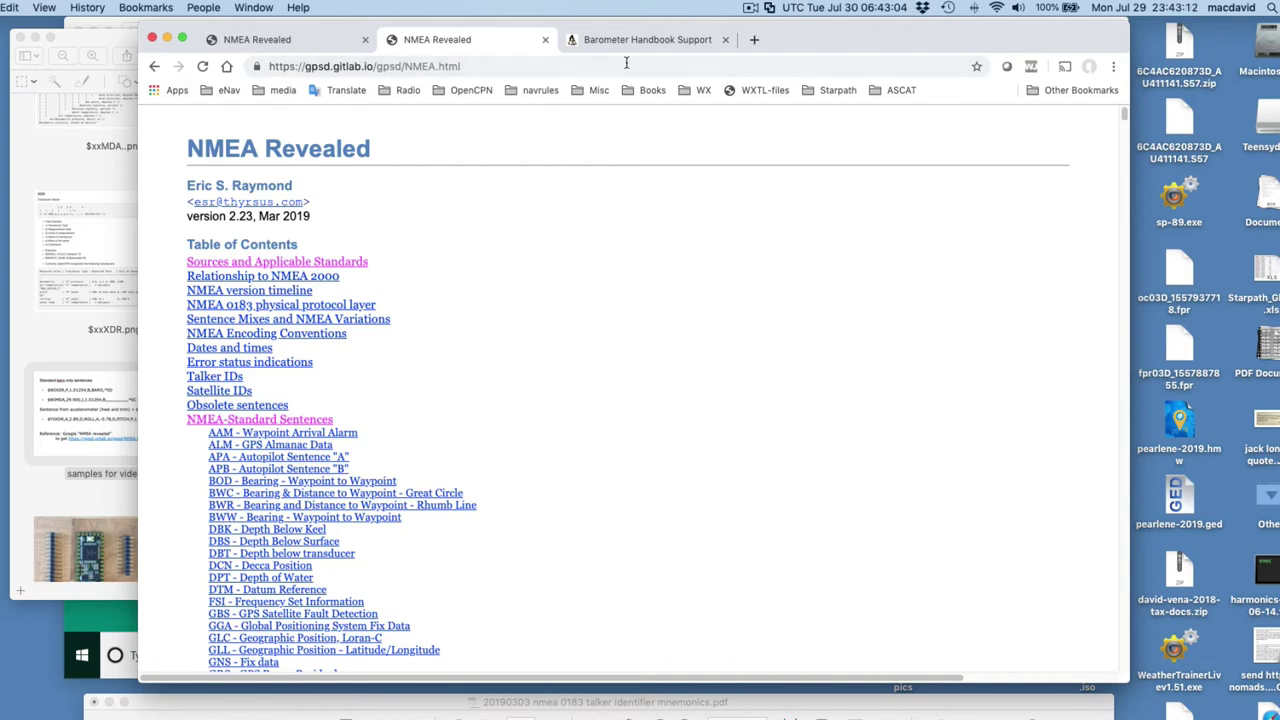
pyautogui.scroll(-5, 335, 588)
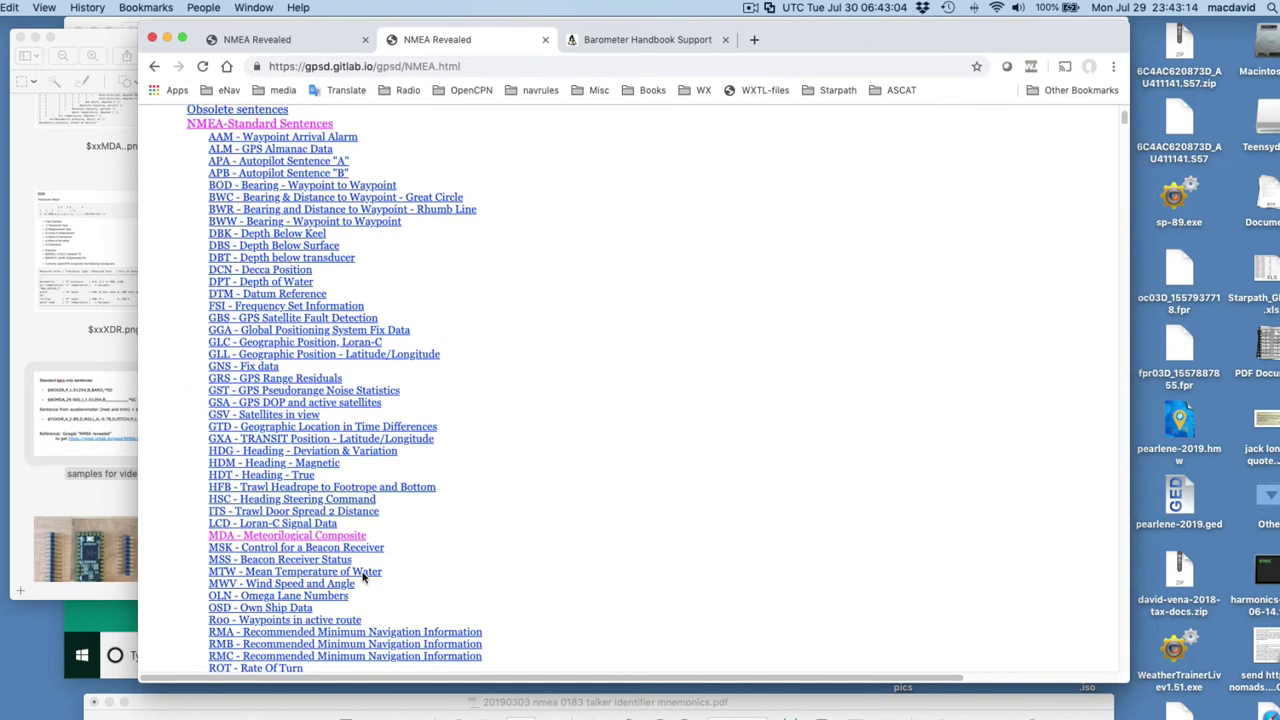
pyautogui.scroll(-20, 365, 577)
pyautogui.scroll(-8, 360, 580)
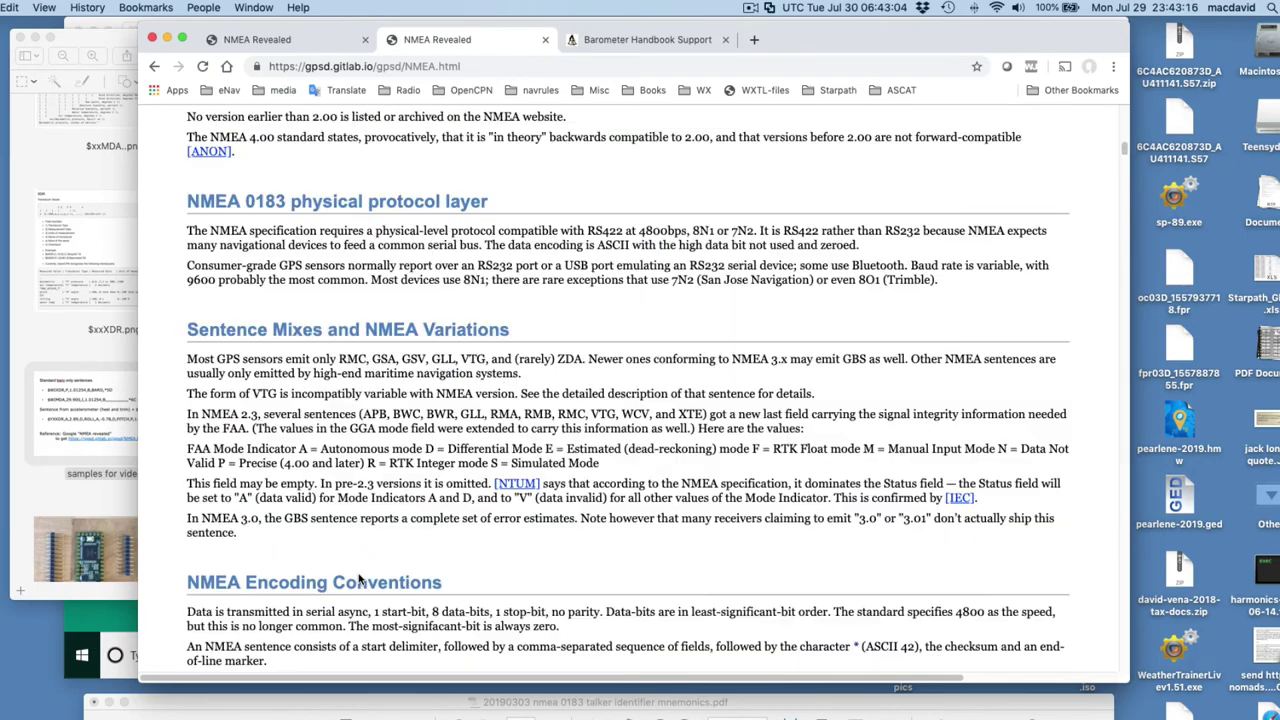
pyautogui.scroll(20, 360, 580)
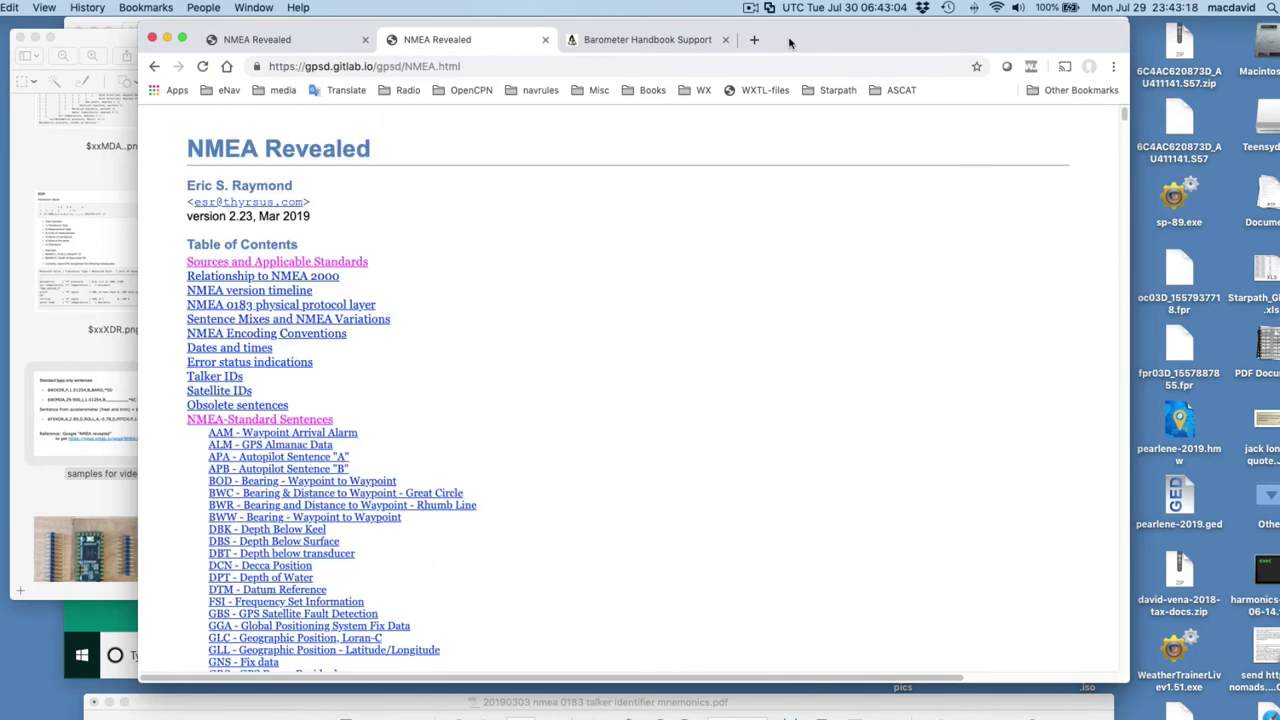
pyautogui.click(652, 40)
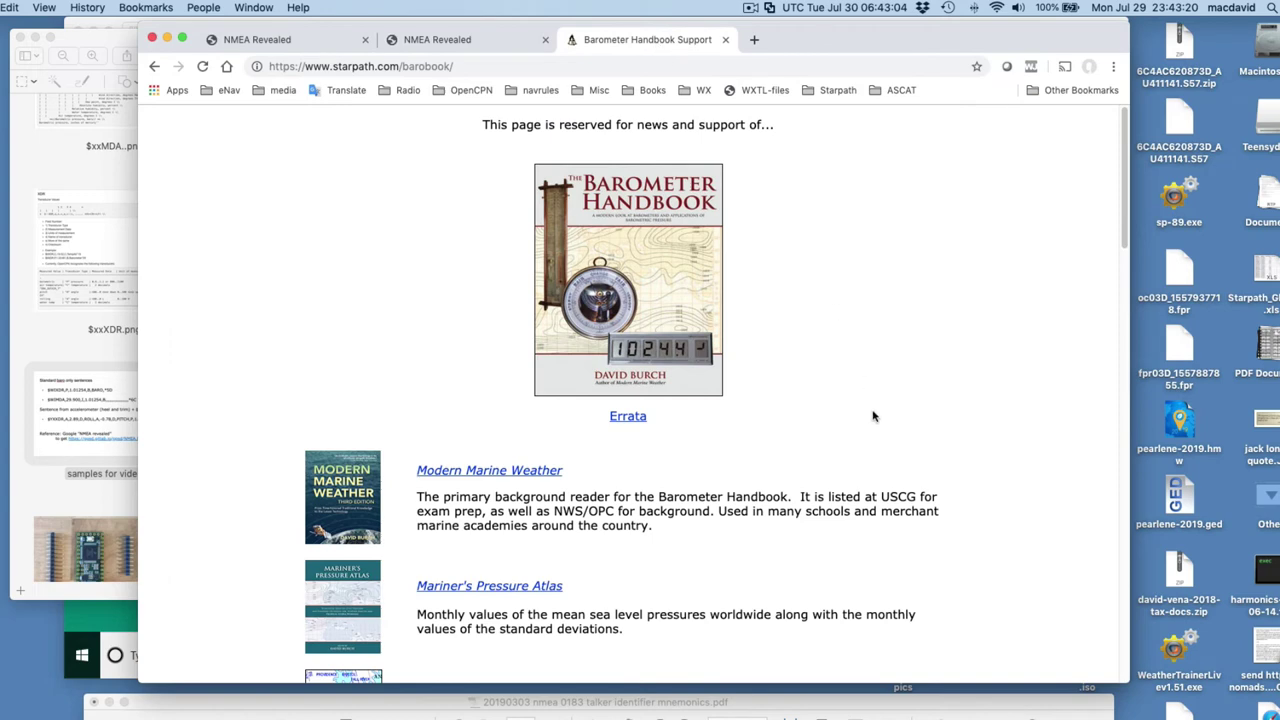
pyautogui.scroll(-4, 872, 416)
pyautogui.scroll(4, 870, 420)
pyautogui.scroll(-3, 870, 420)
pyautogui.scroll(3, 870, 420)
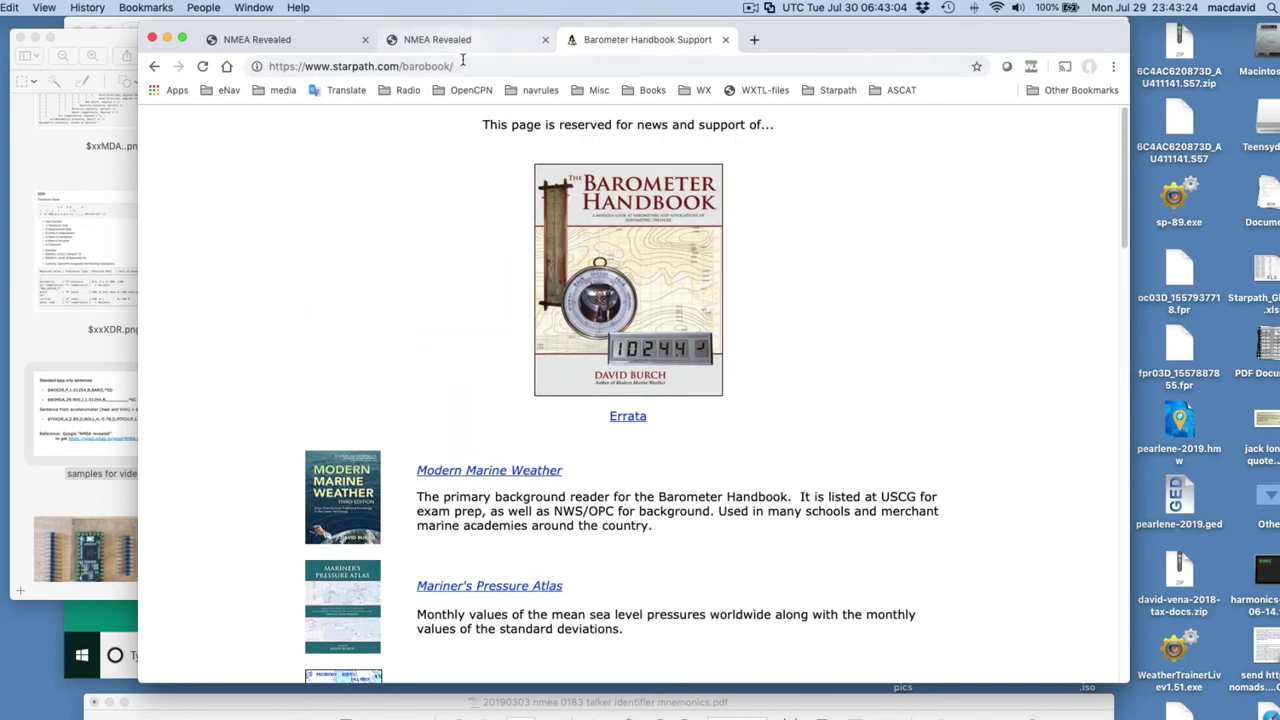
pyautogui.moveTo(475, 66); pyautogui.dragTo(311, 72)
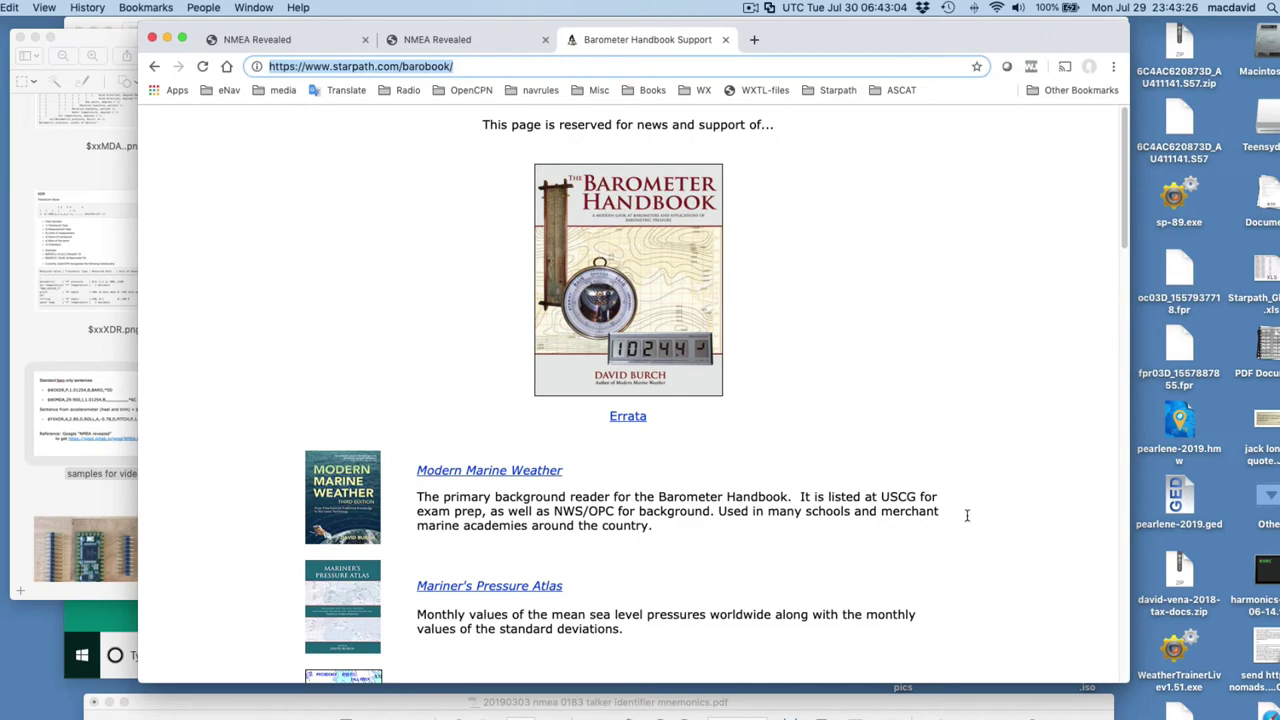
pyautogui.scroll(-15, 896, 470)
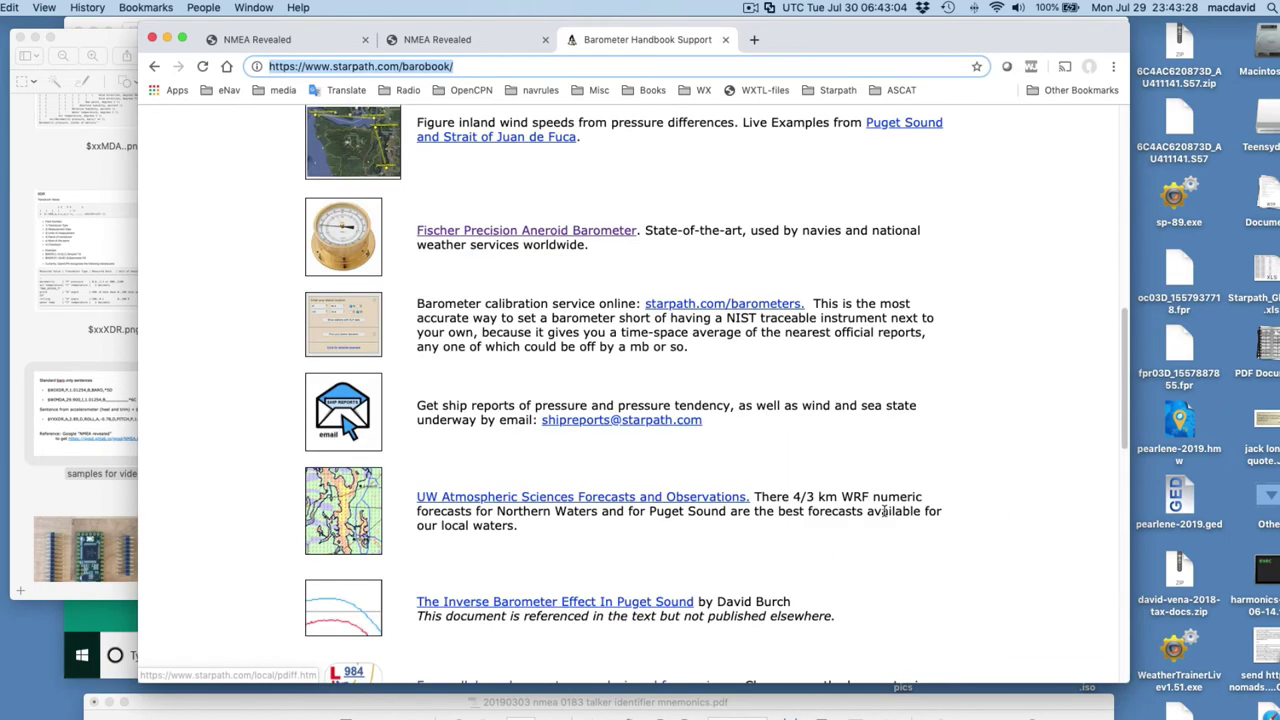
pyautogui.scroll(-12, 884, 512)
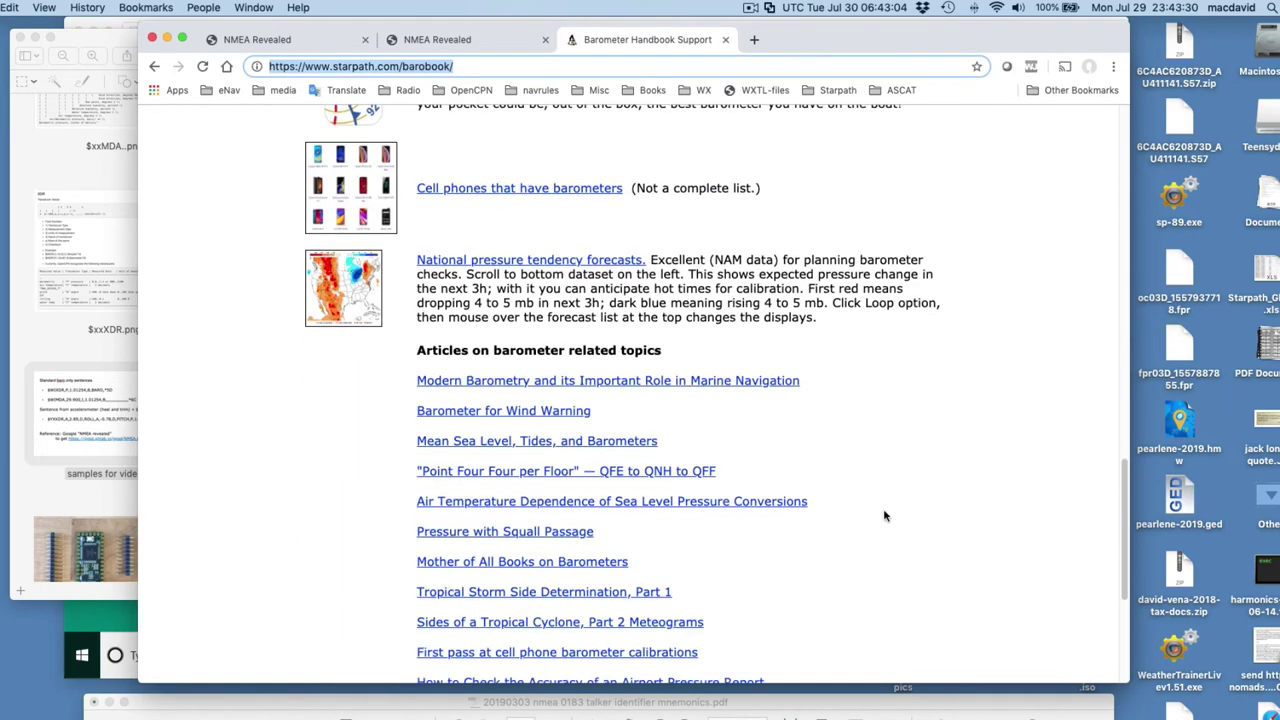
pyautogui.scroll(-3, 884, 516)
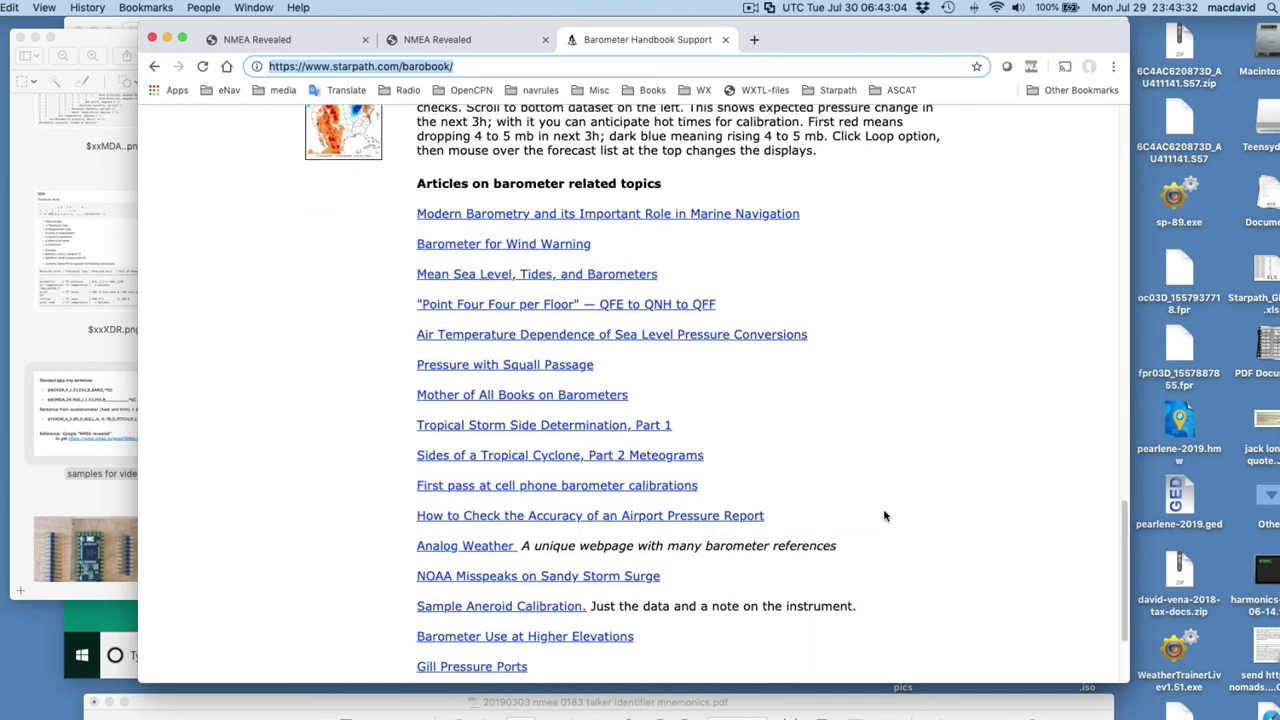
pyautogui.scroll(-3, 884, 516)
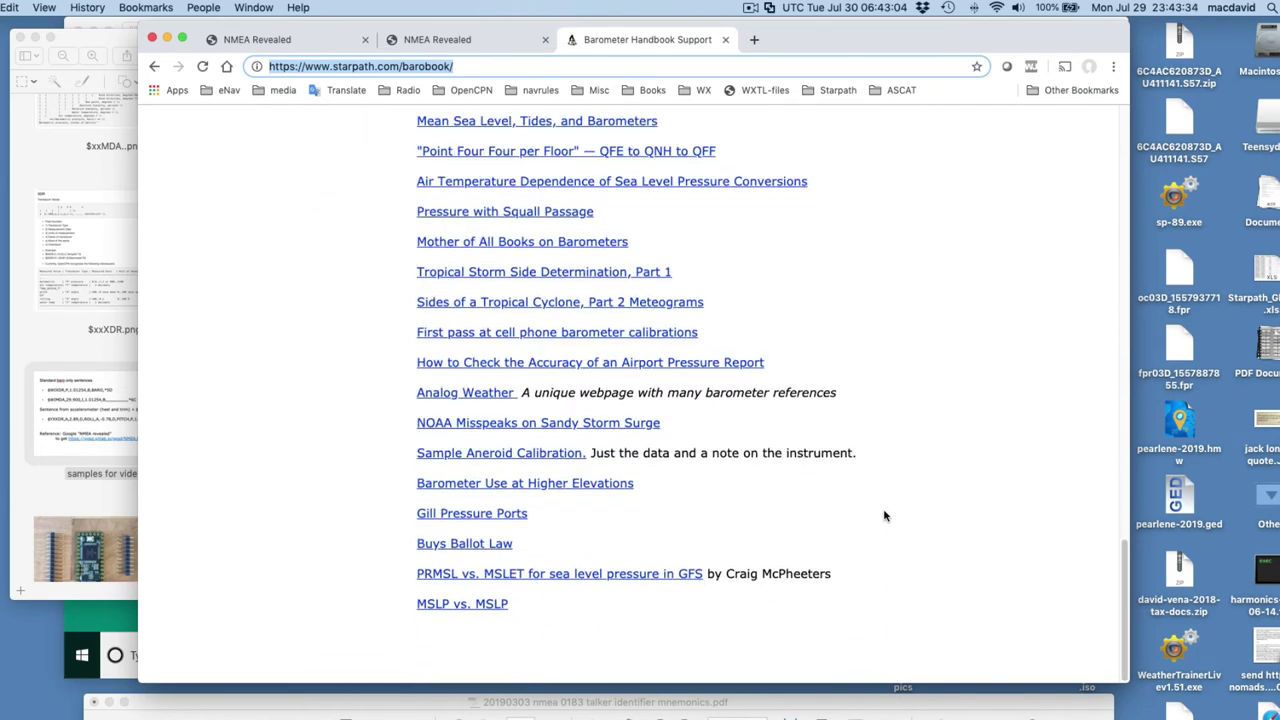
pyautogui.scroll(11, 884, 516)
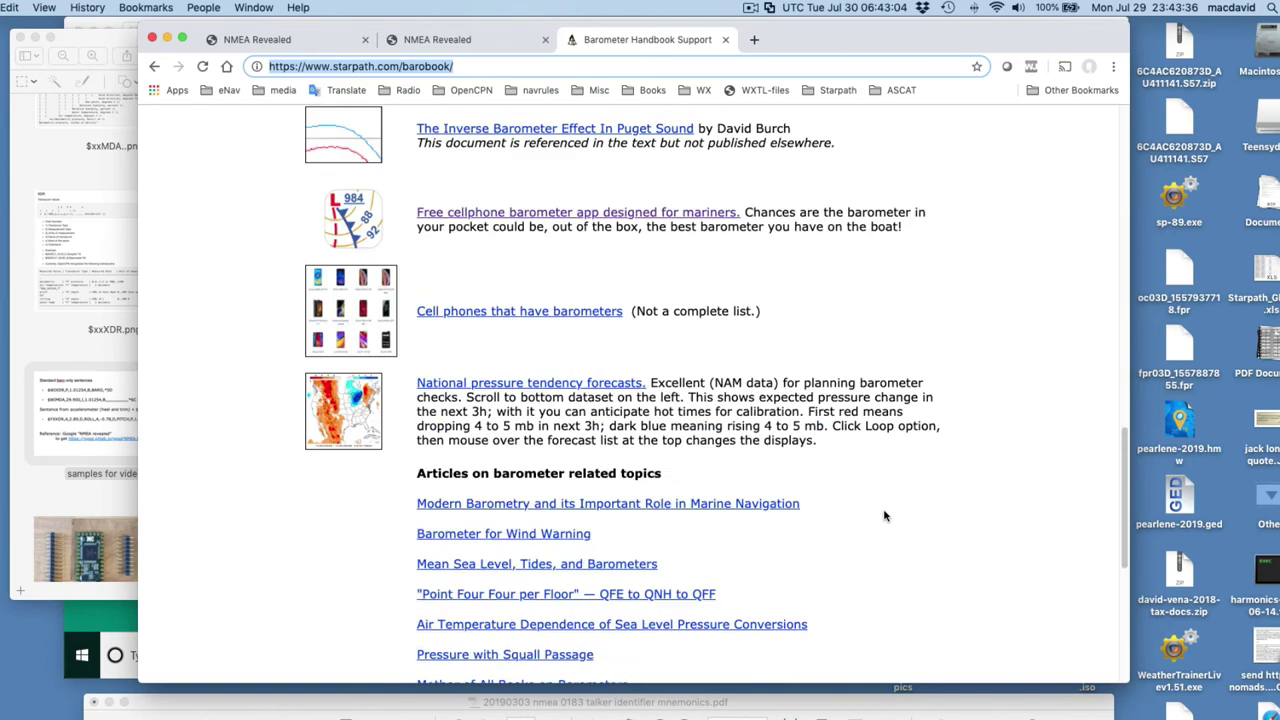
pyautogui.scroll(11, 884, 510)
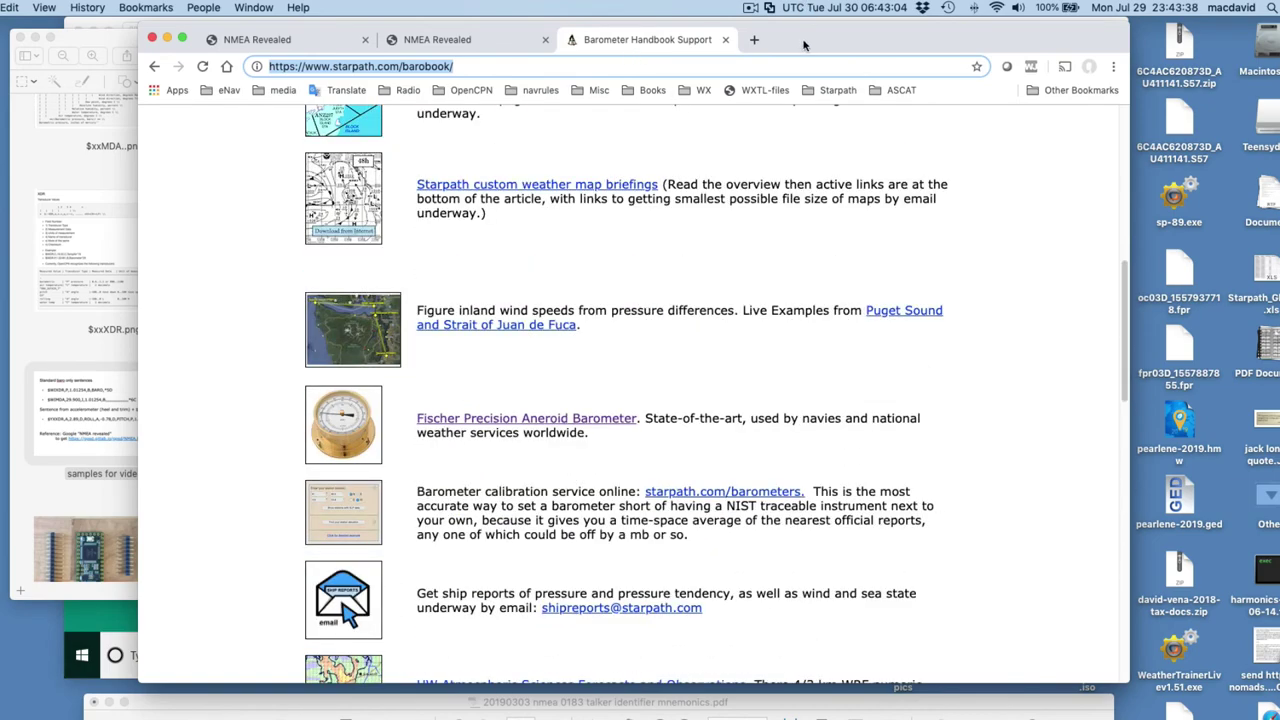
pyautogui.scroll(-9, 634, 500)
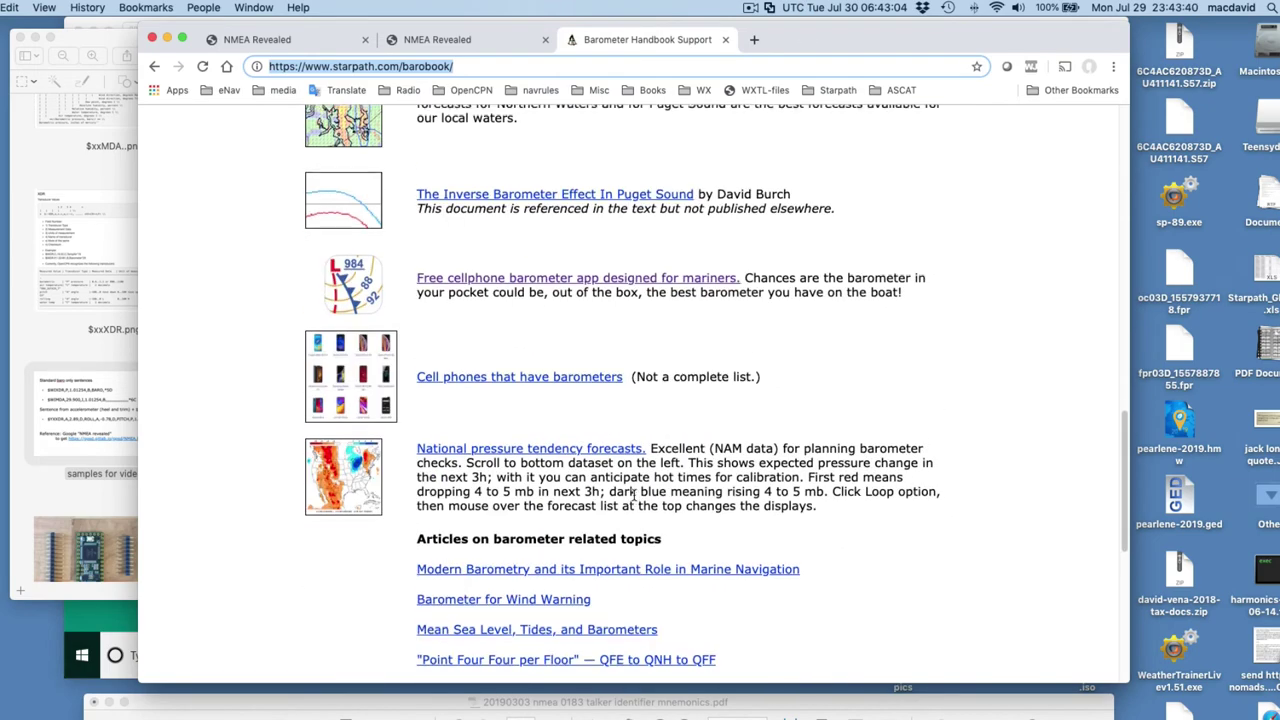
pyautogui.scroll(-2, 634, 500)
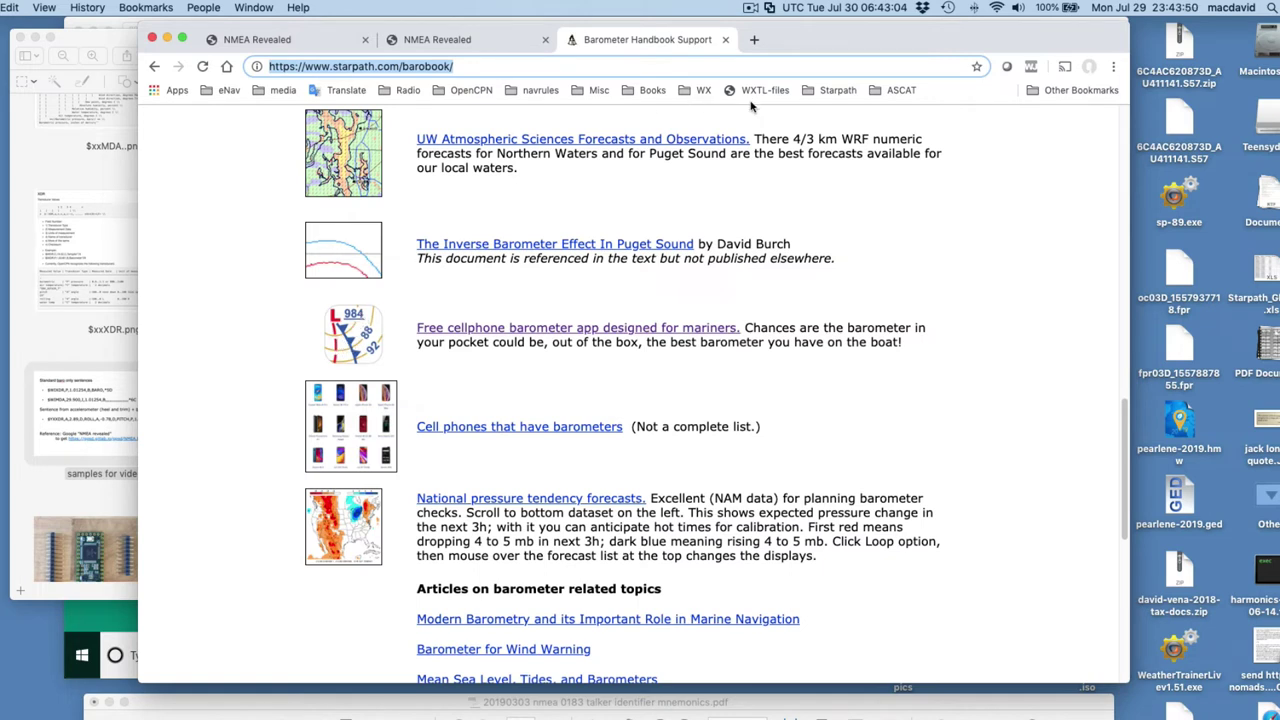
# Step: Minimize Chrome and Preview, move the Plots graph bottom-right, and close the Baro history window
pyautogui.doubleClick(813, 43)
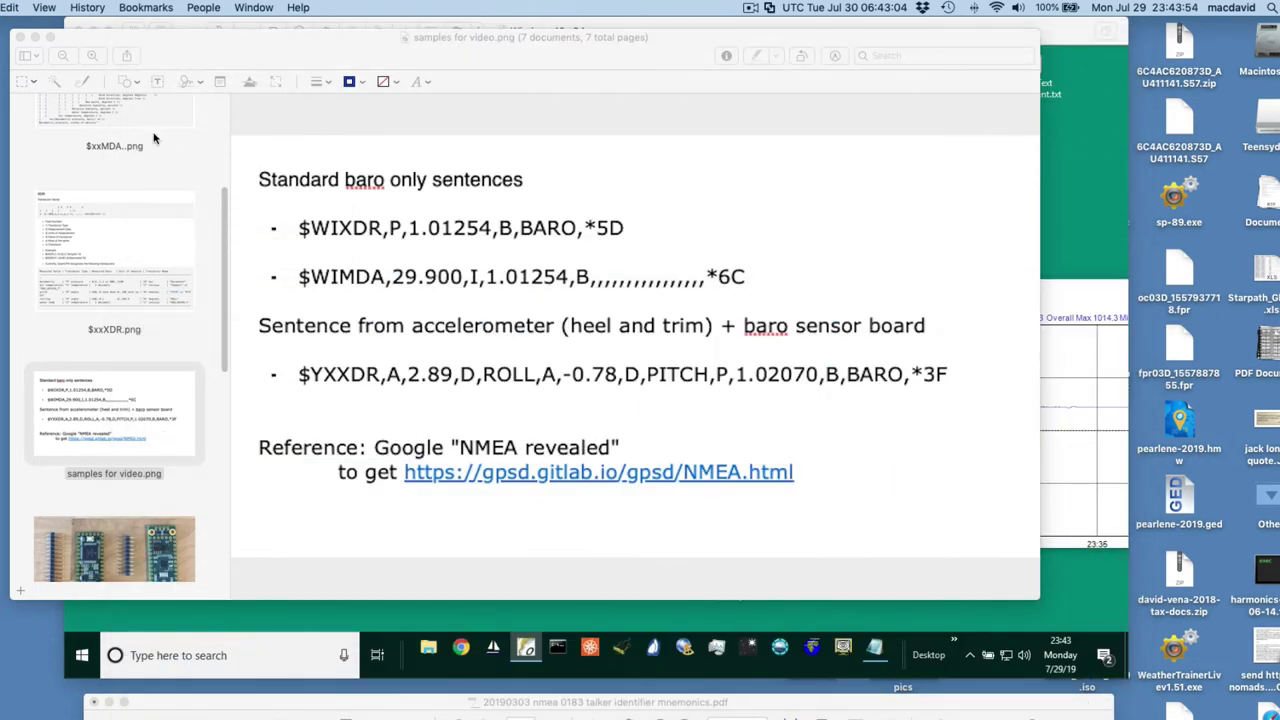
pyautogui.doubleClick(300, 37)
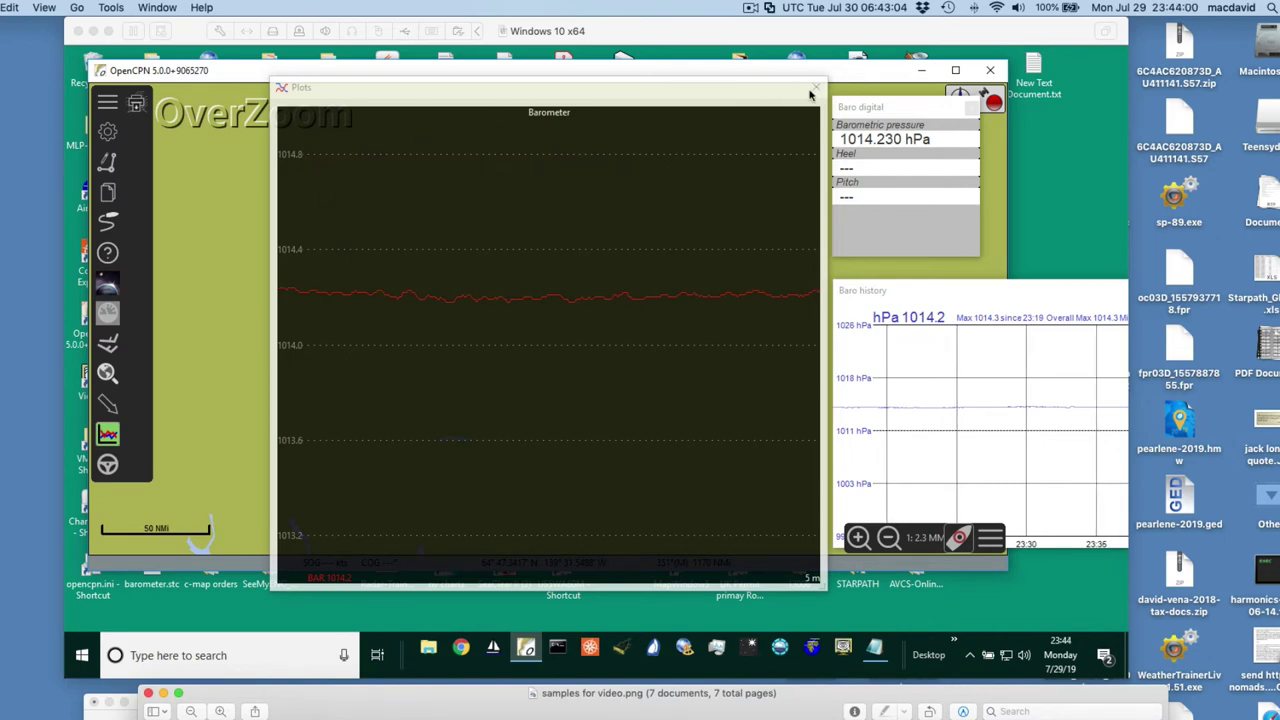
pyautogui.moveTo(766, 90); pyautogui.dragTo(1089, 598)
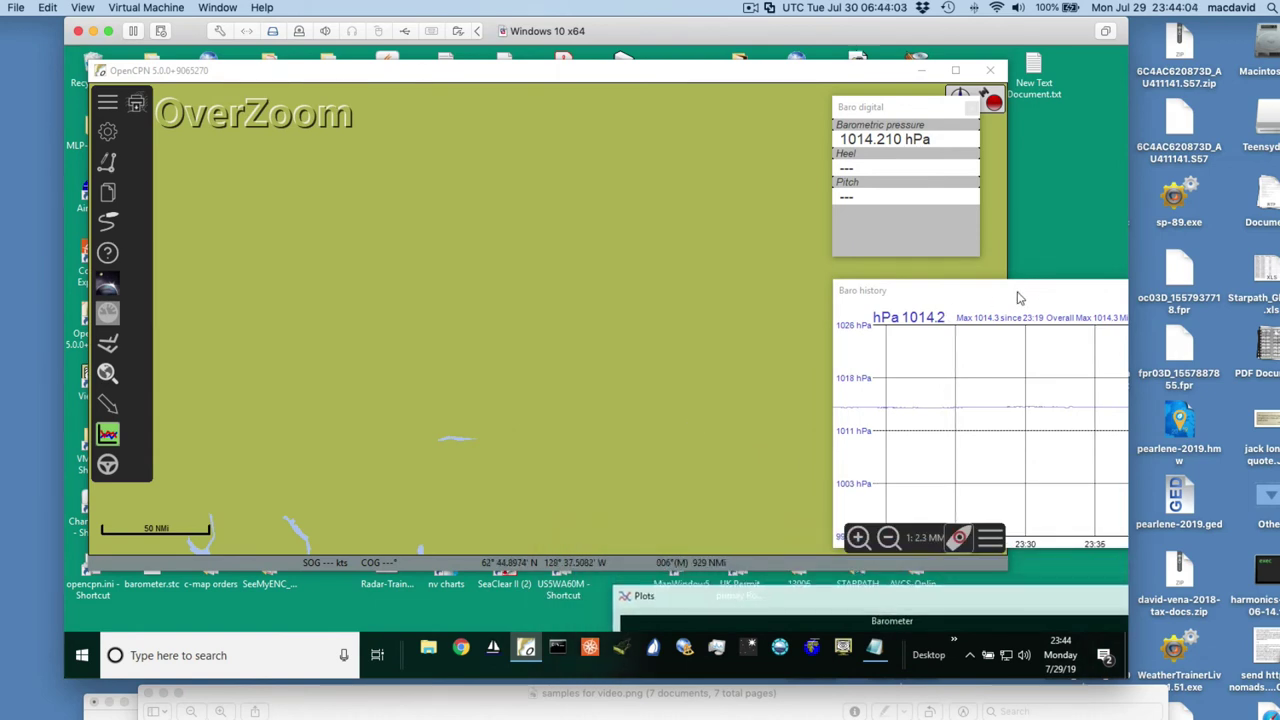
pyautogui.moveTo(1016, 294); pyautogui.dragTo(760, 270)
pyautogui.click(918, 265)
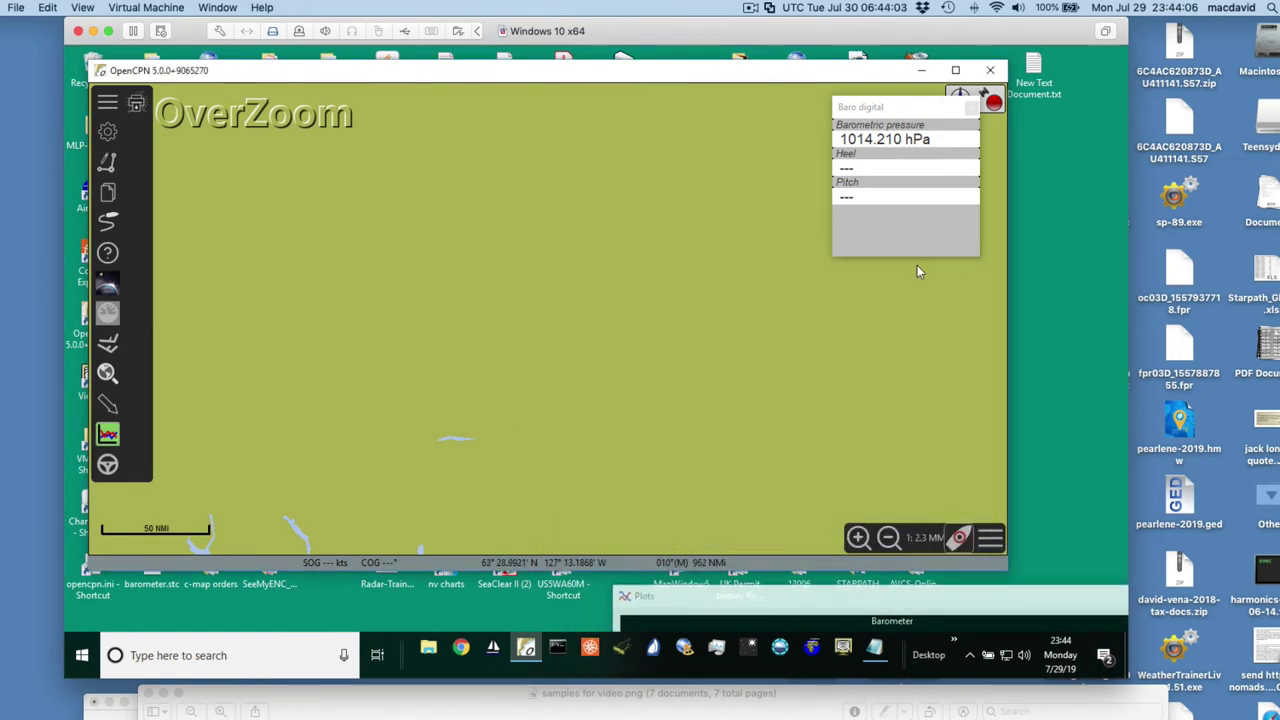
# Step: Open Options > Connections and select the War Guppy Baro COM3 connection for editing
pyautogui.click(108, 133)
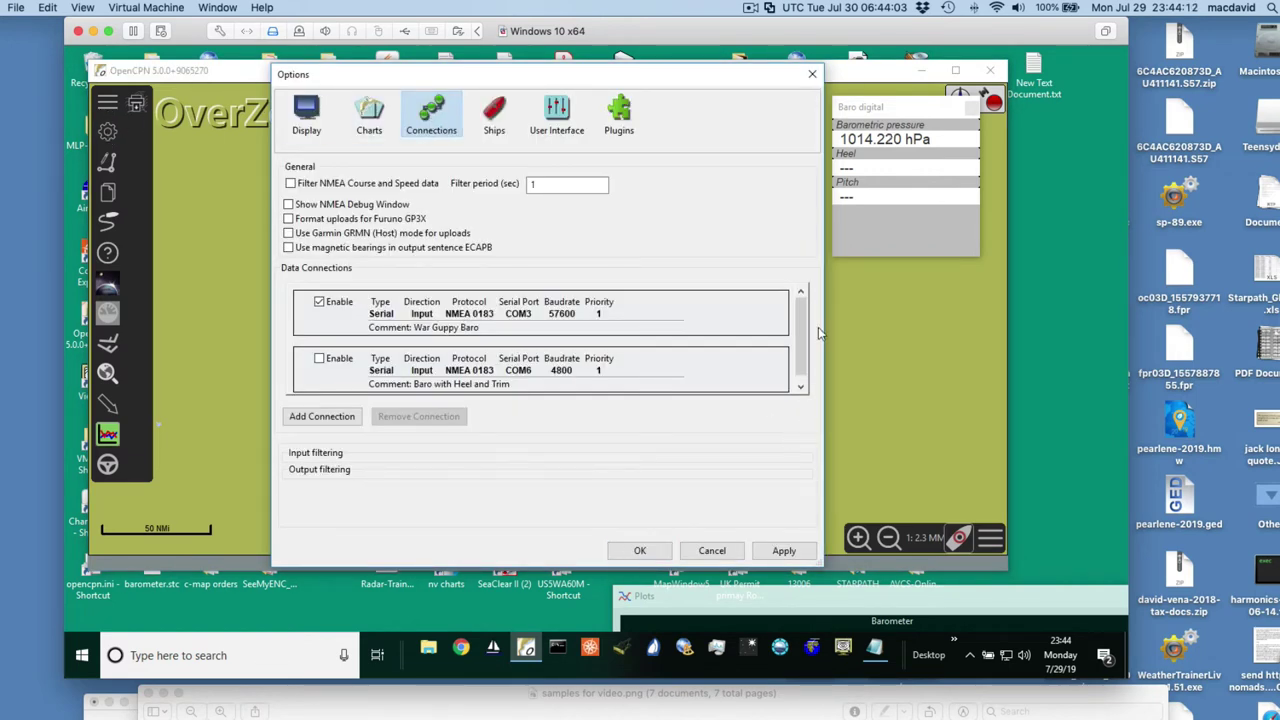
pyautogui.moveTo(805, 320); pyautogui.dragTo(798, 375)
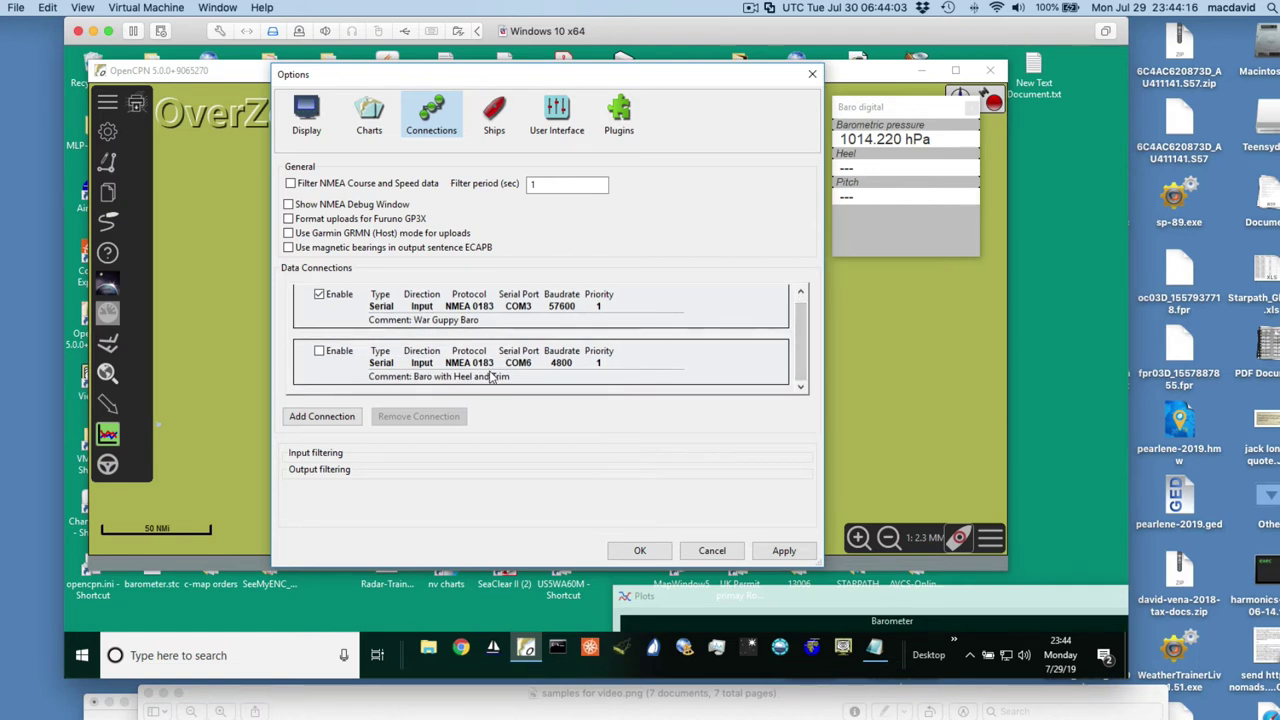
pyautogui.click(627, 306)
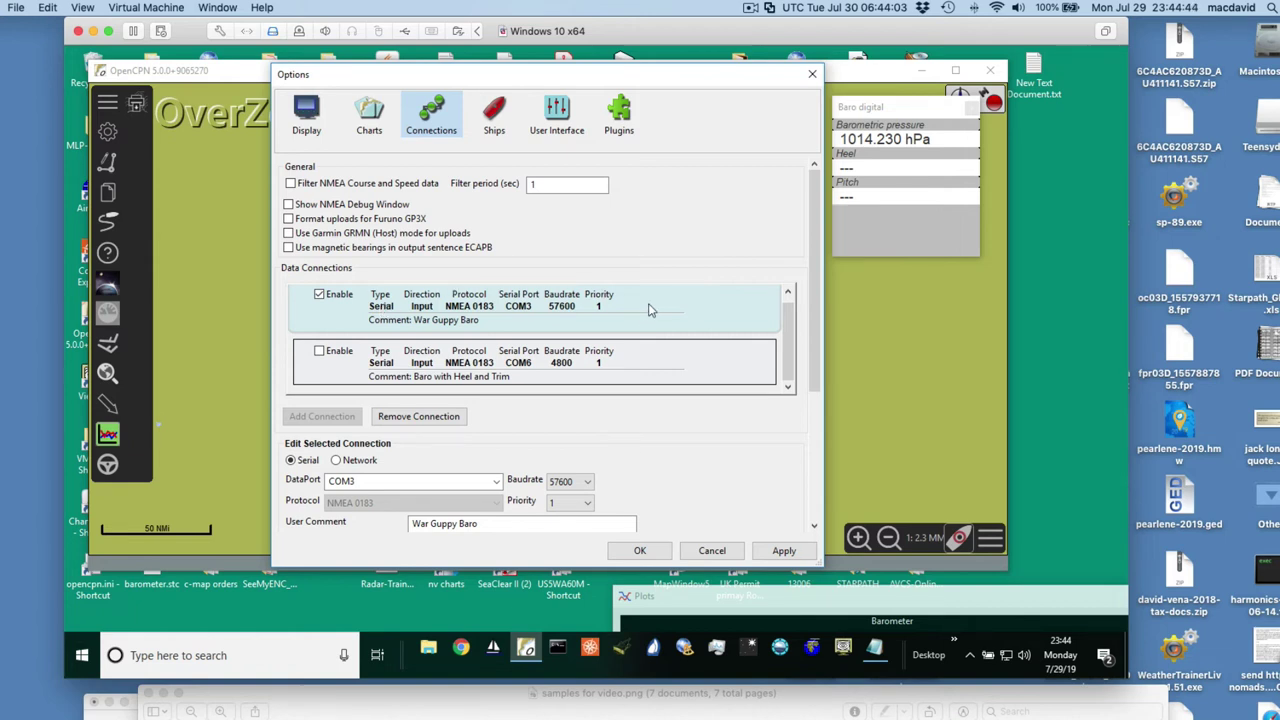
pyautogui.click(785, 387)
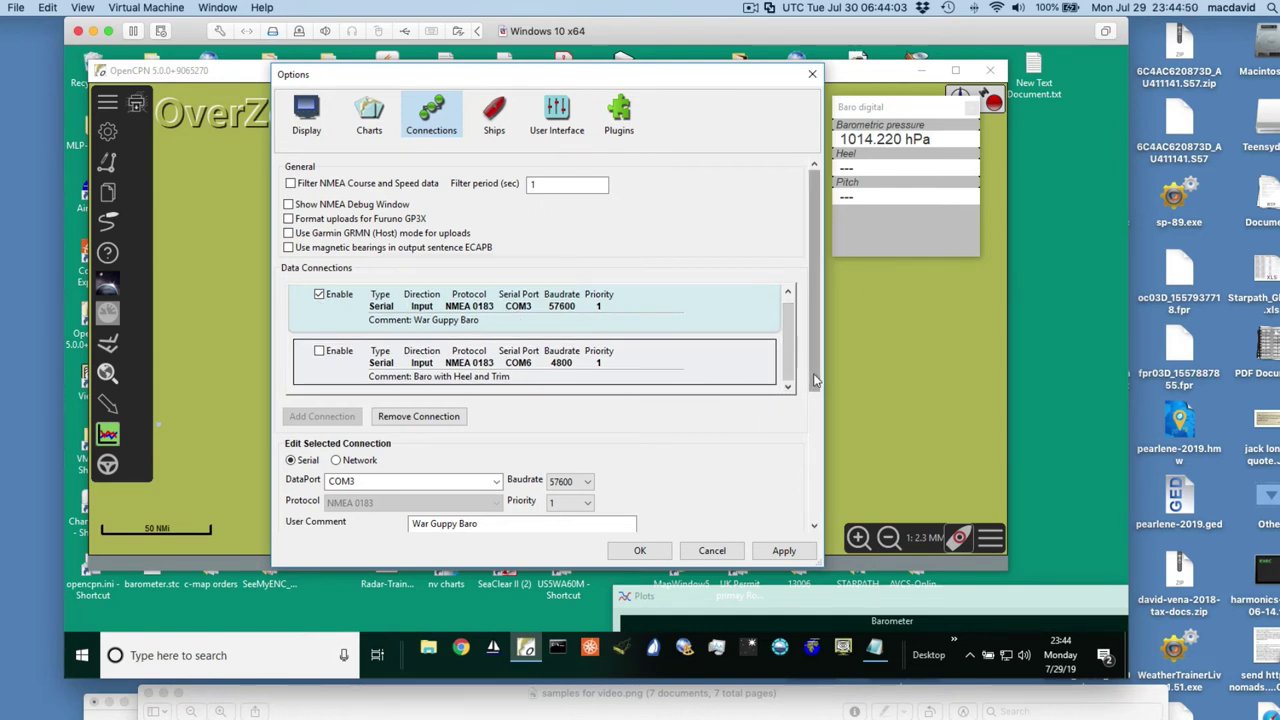
# Step: Replace the XDR,MDA input filter with every sentence type using Select All in the Sentence Filter
pyautogui.scroll(-5, 815, 380)
pyautogui.scroll(5, 815, 450)
pyautogui.scroll(-5, 815, 367)
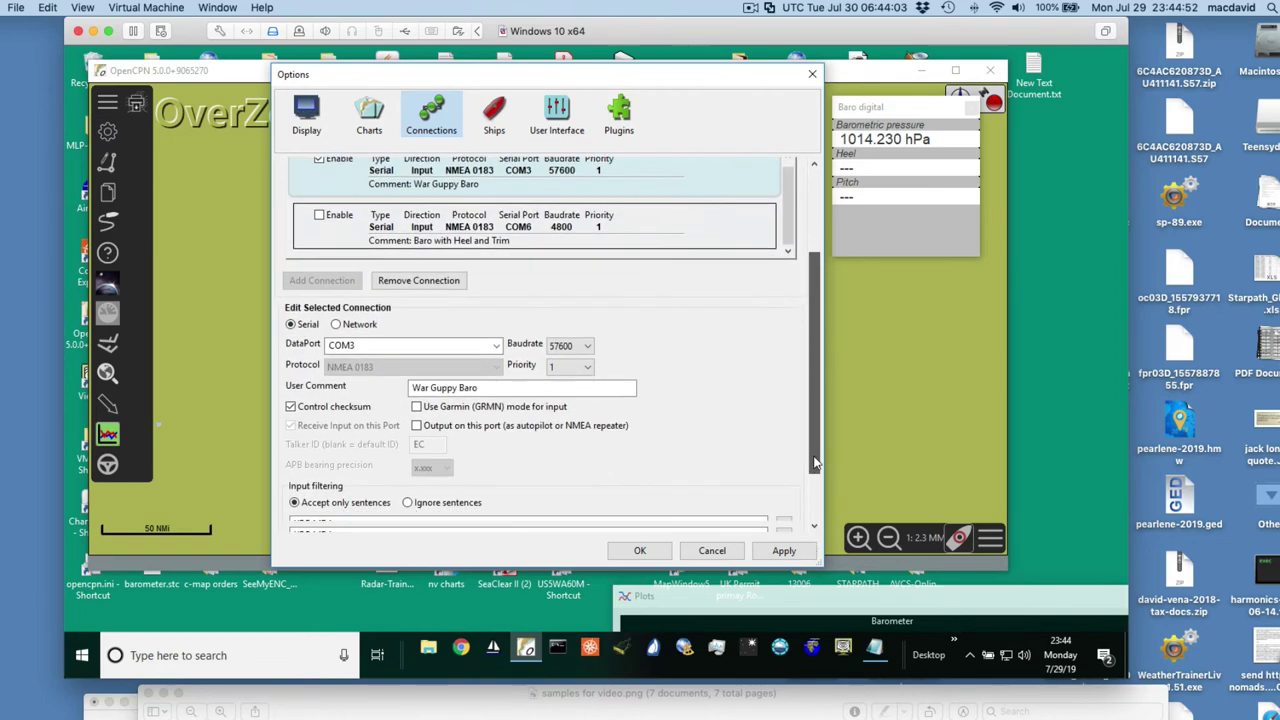
pyautogui.click(354, 444)
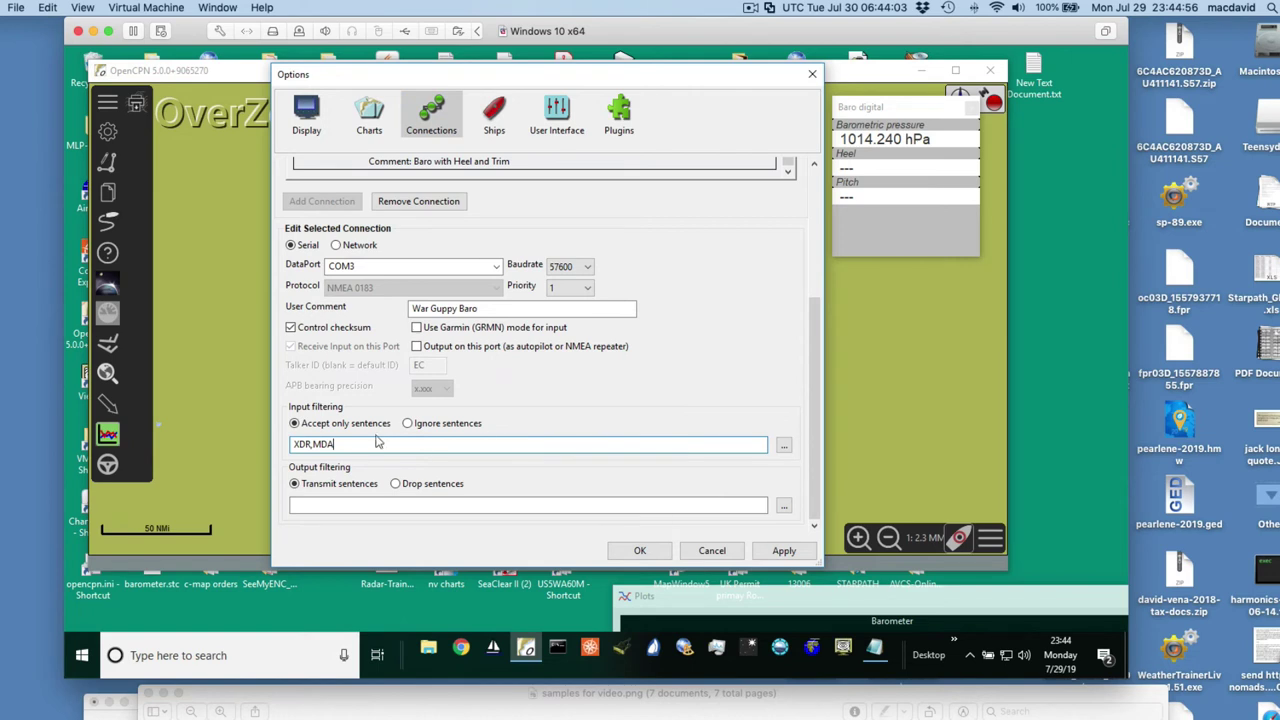
pyautogui.moveTo(359, 444); pyautogui.dragTo(200, 437)
pyautogui.click(784, 447)
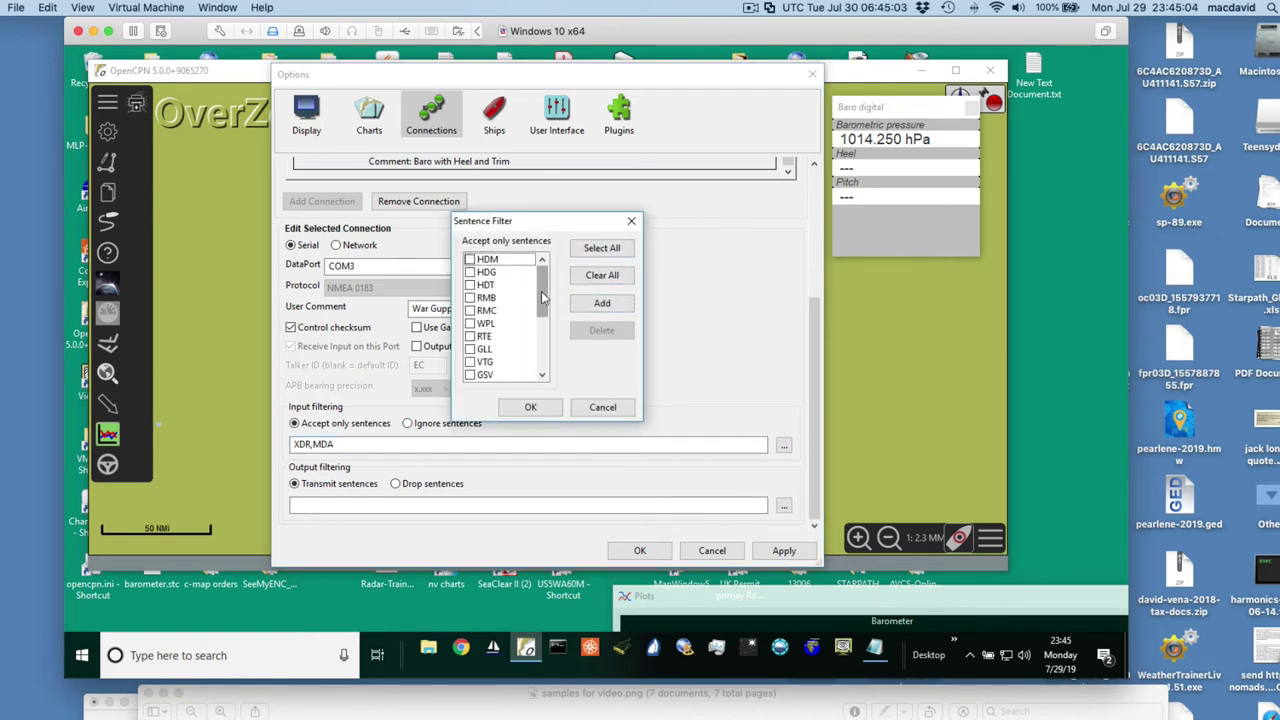
pyautogui.moveTo(545, 285); pyautogui.dragTo(545, 360)
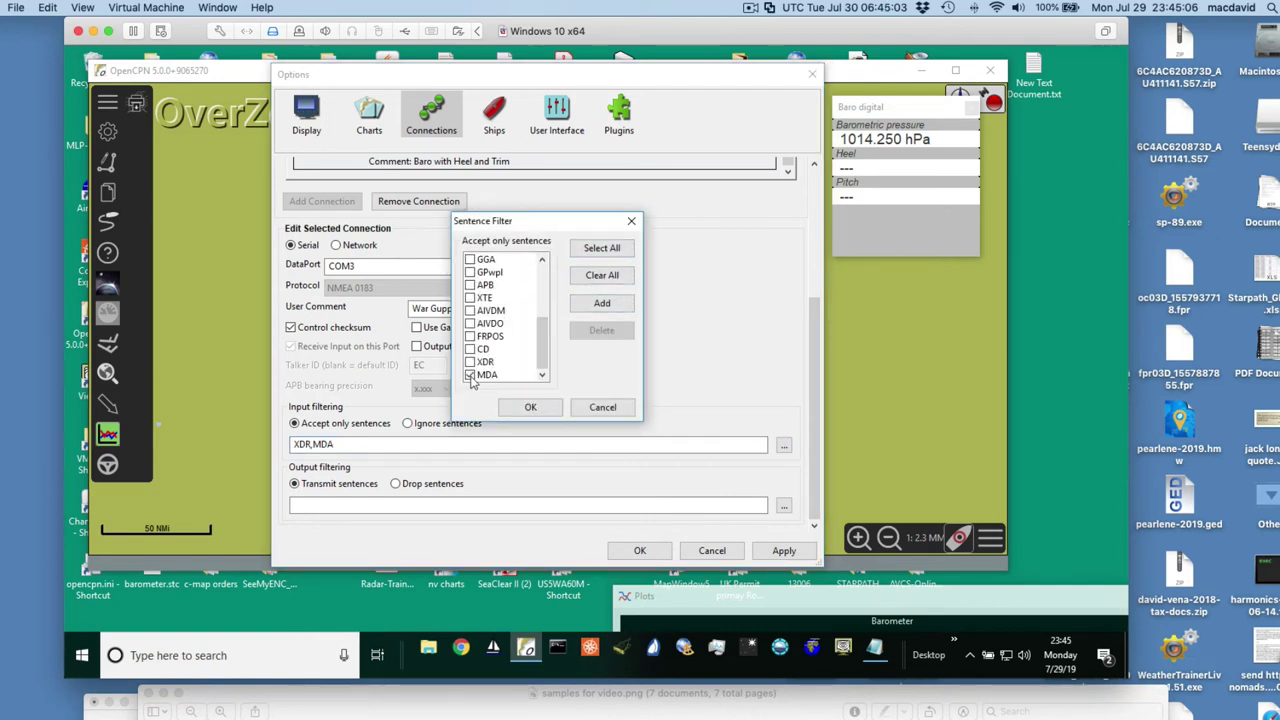
pyautogui.click(602, 250)
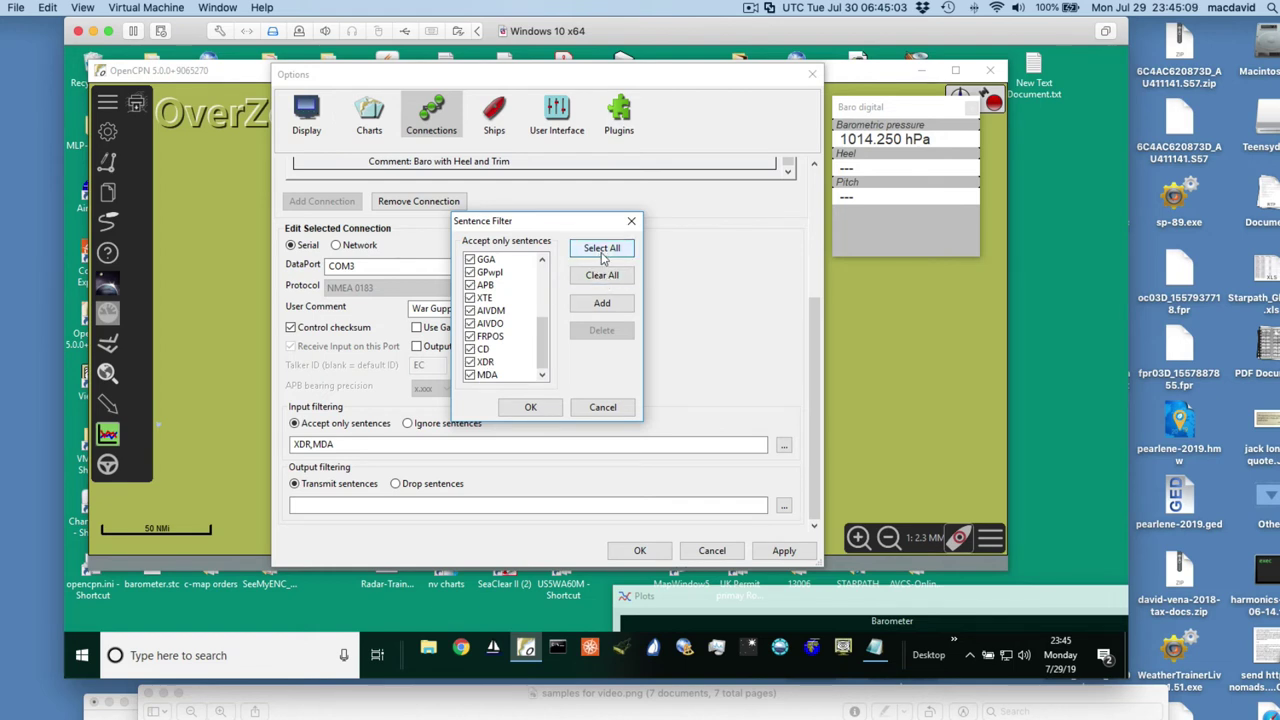
pyautogui.click(530, 407)
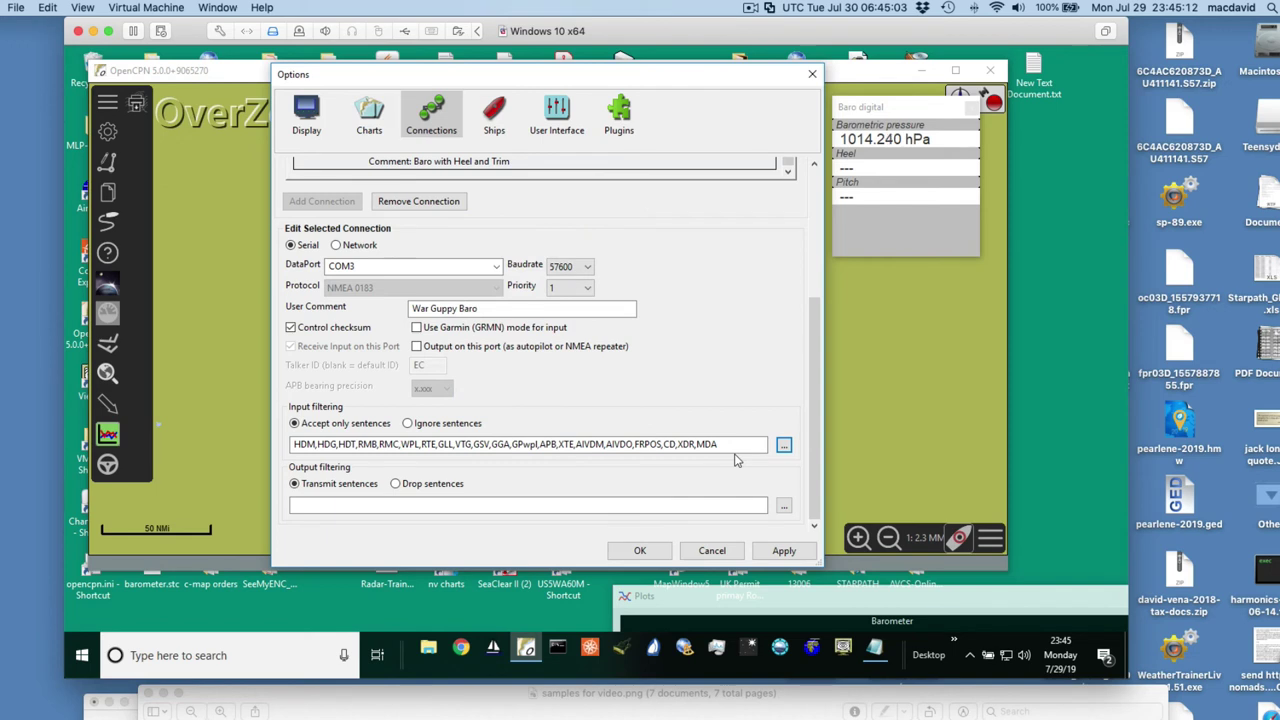
pyautogui.moveTo(676, 444); pyautogui.dragTo(730, 447)
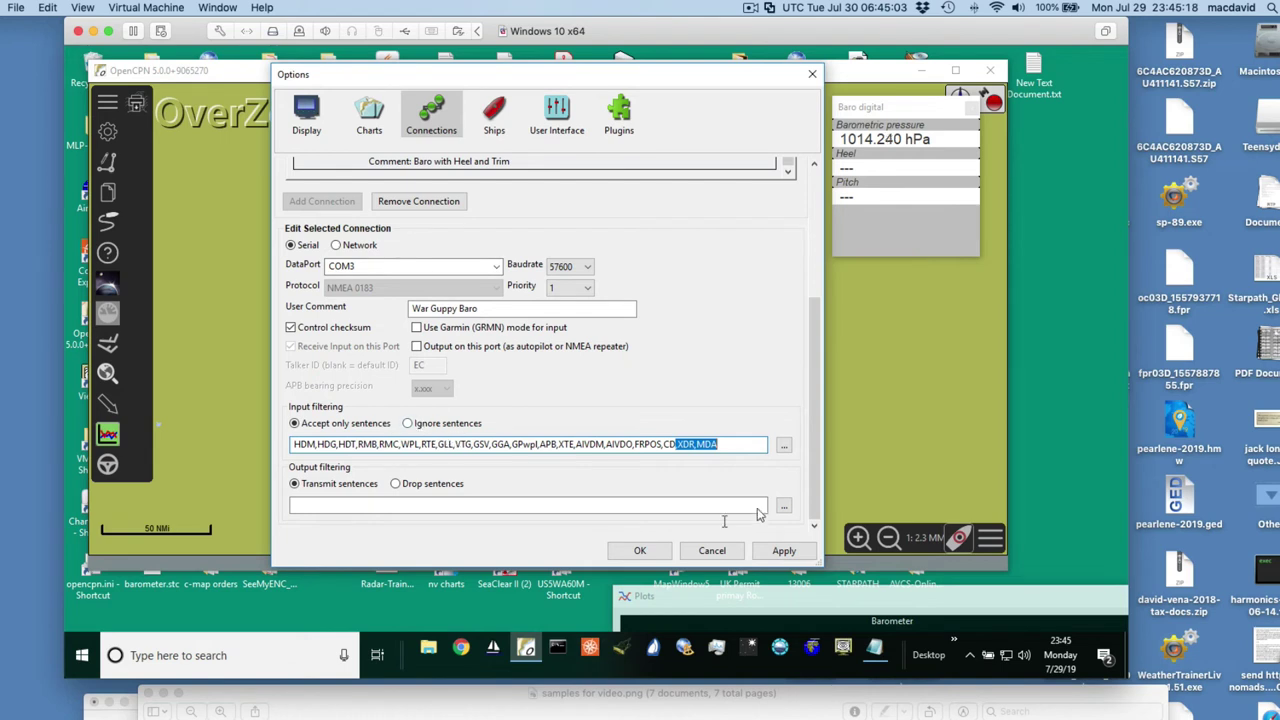
# Step: Clear all sentence types in the Sentence Filter and tick only XDR and MDA
pyautogui.click(783, 444)
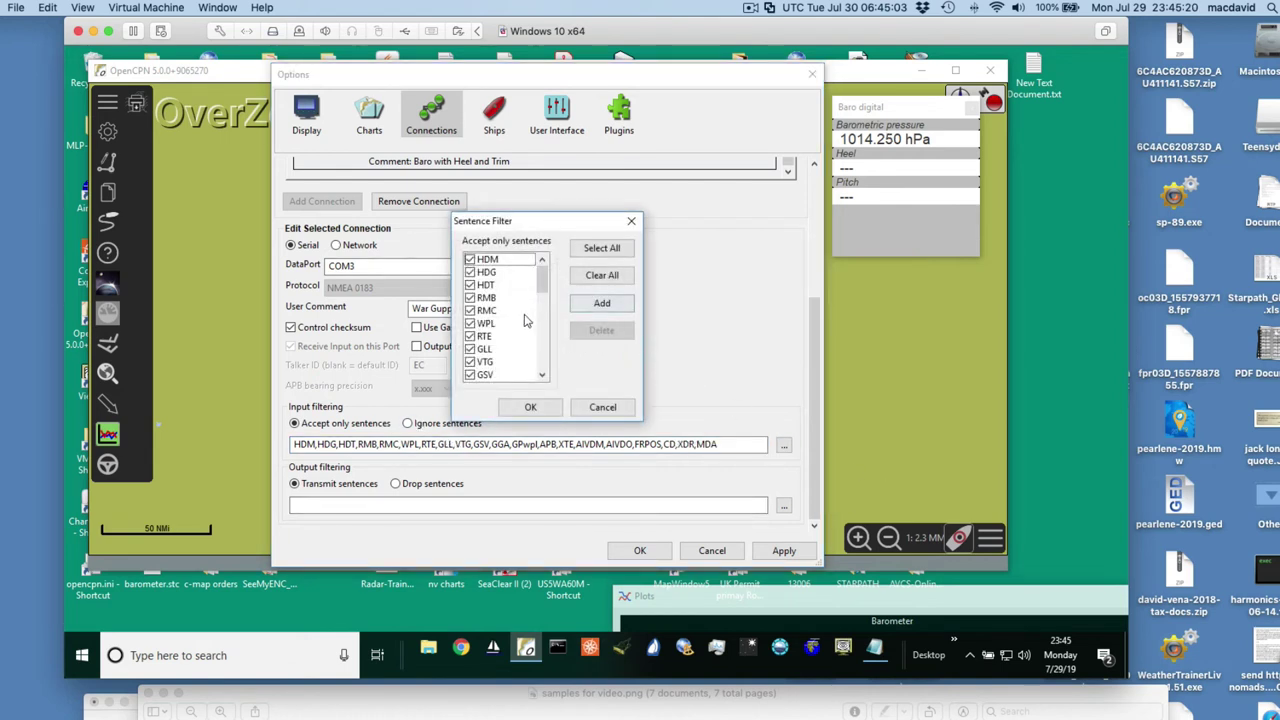
pyautogui.click(600, 278)
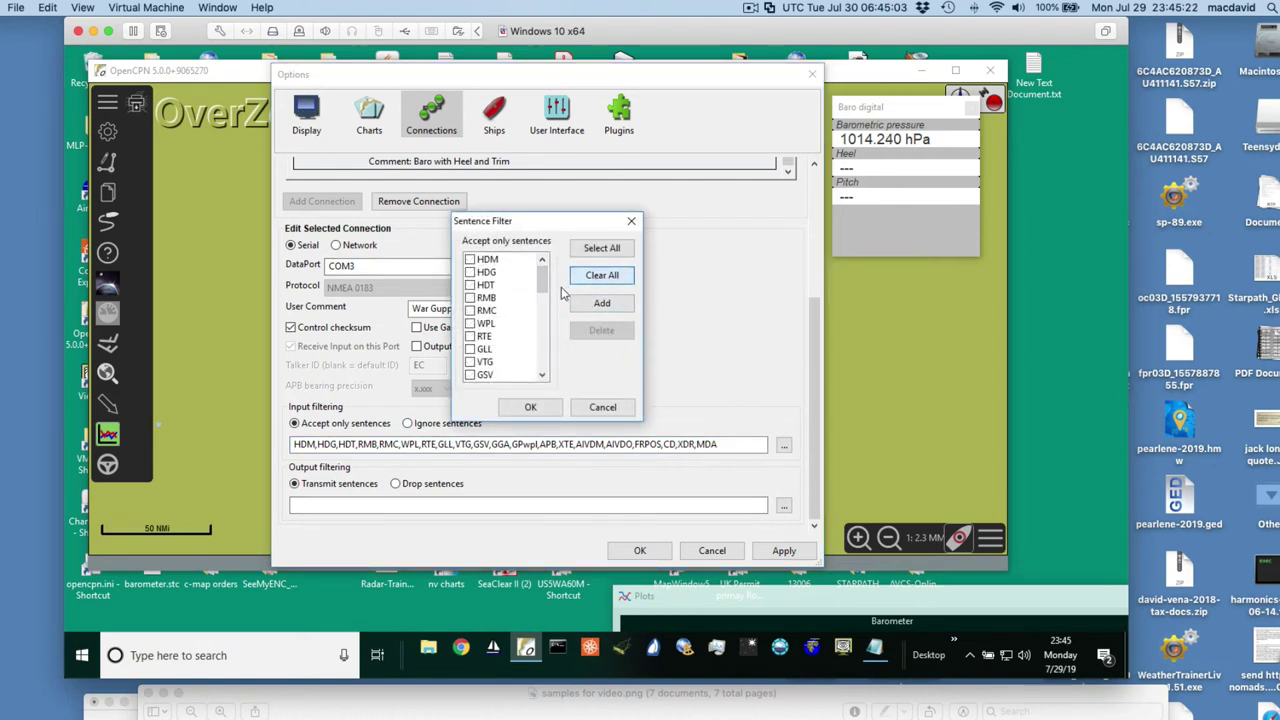
pyautogui.moveTo(544, 283); pyautogui.dragTo(541, 400)
pyautogui.click(483, 363)
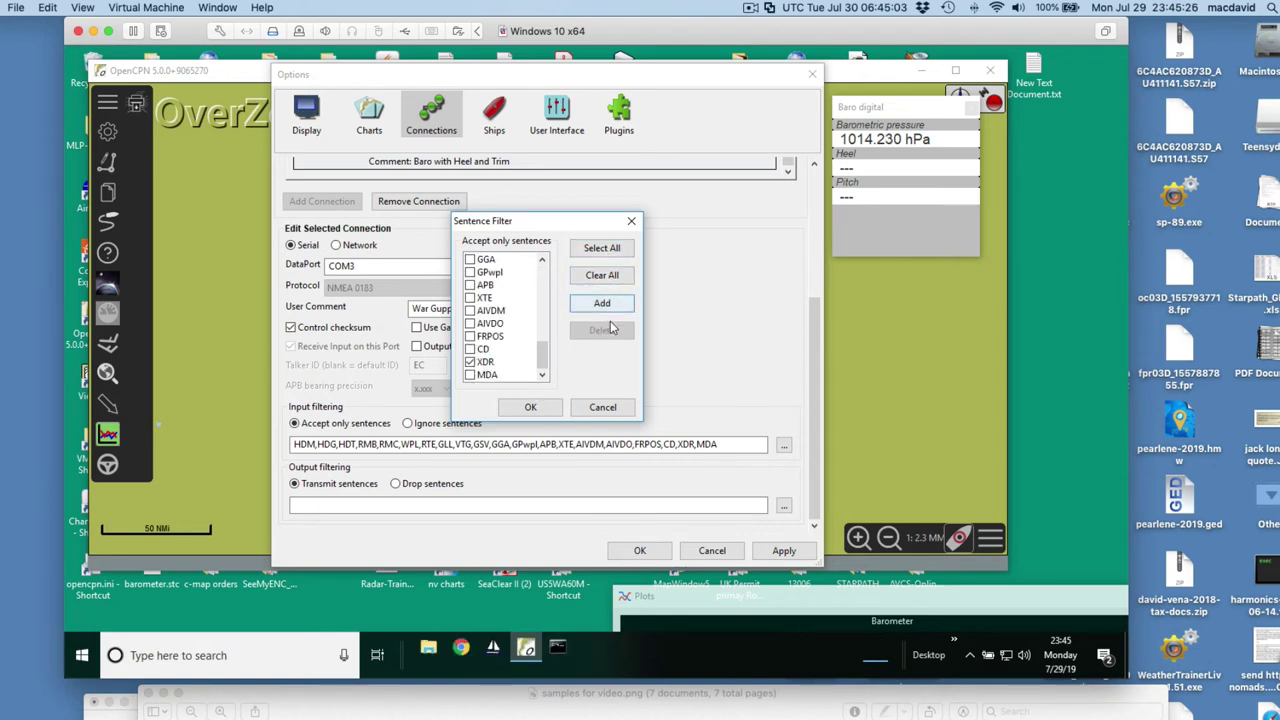
pyautogui.click(487, 362)
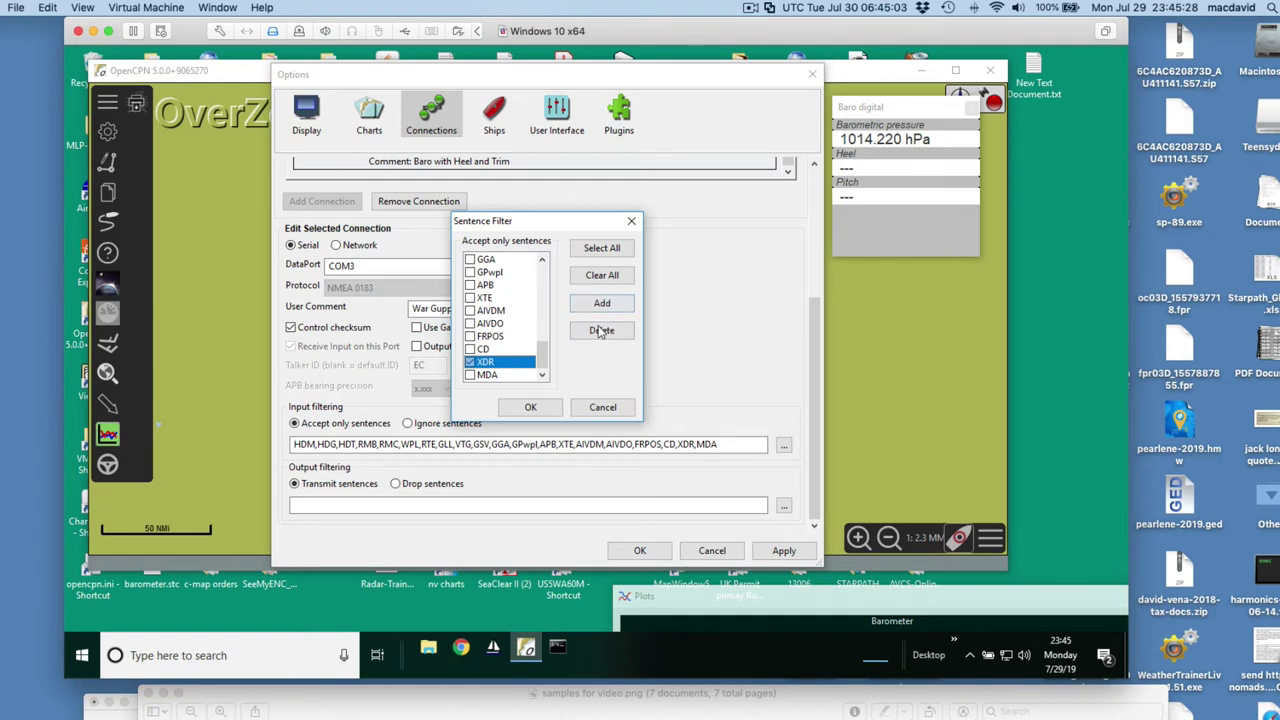
pyautogui.scroll(-1, 486, 362)
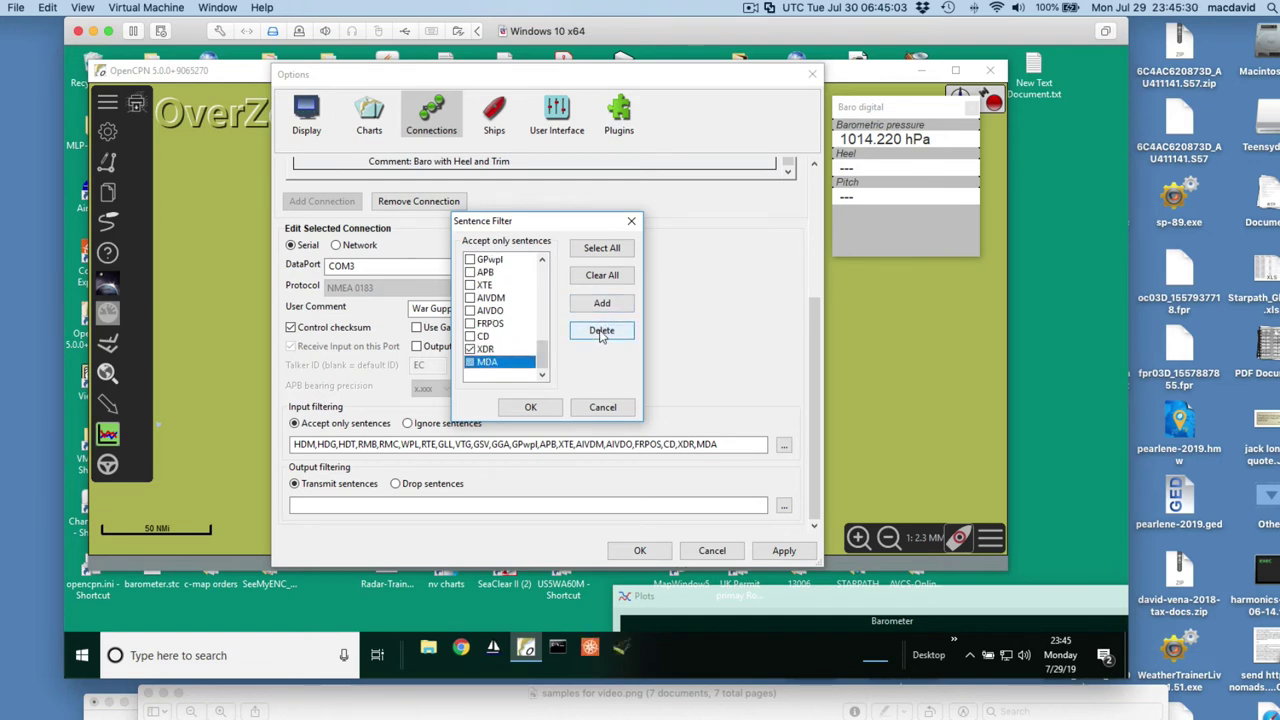
pyautogui.click(487, 362)
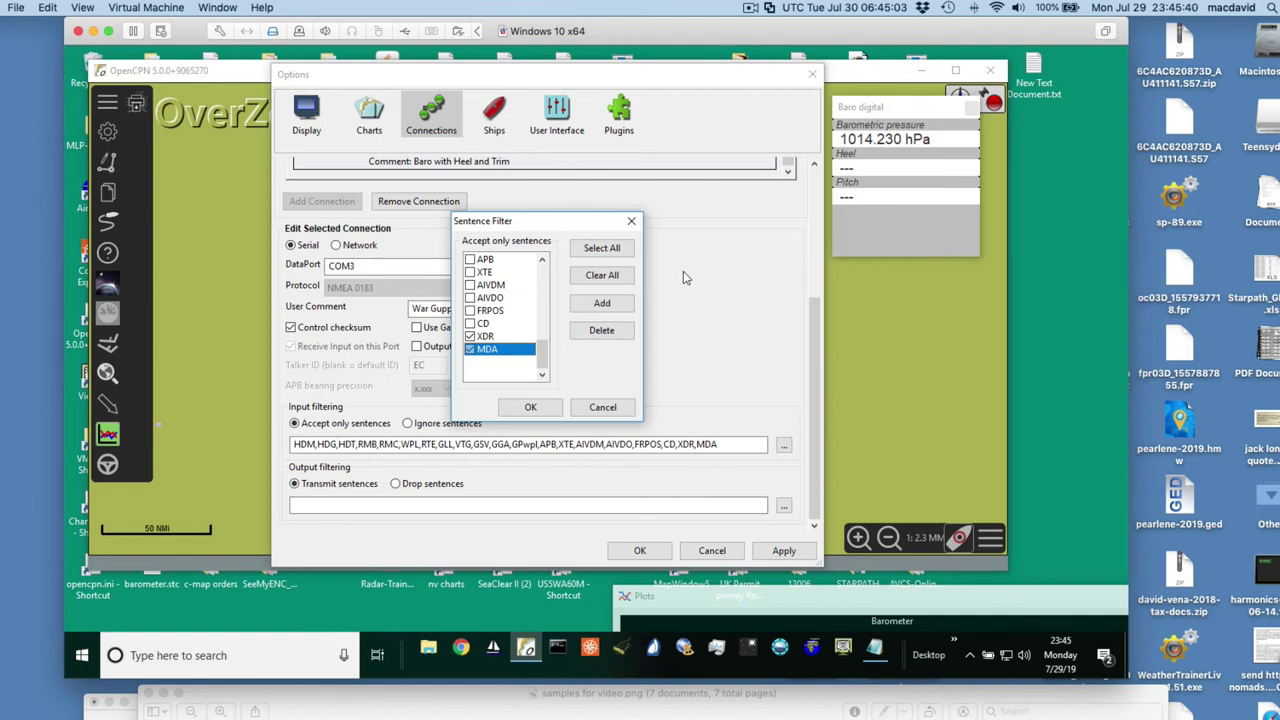
pyautogui.moveTo(556, 230); pyautogui.dragTo(679, 210)
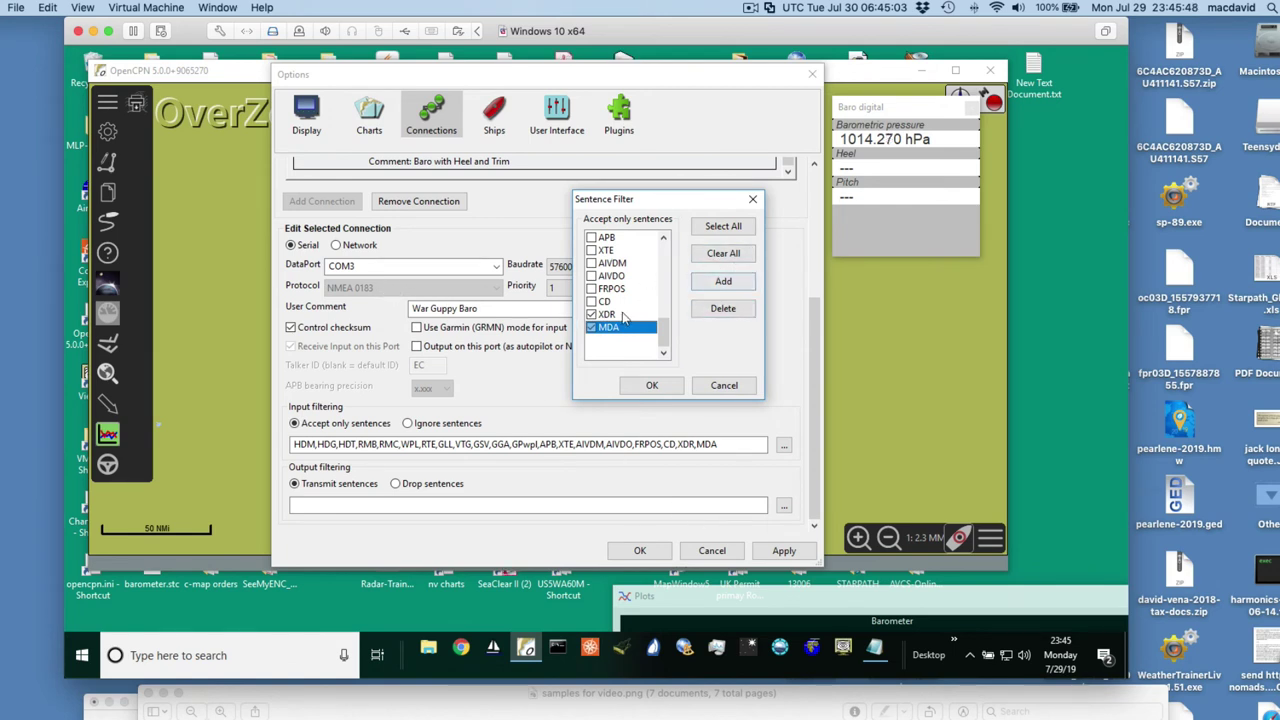
# Step: Clear the sentence selection, add XDR as a new sentence type, and confirm the filter ending in CD,XDR
pyautogui.click(723, 254)
pyautogui.click(651, 384)
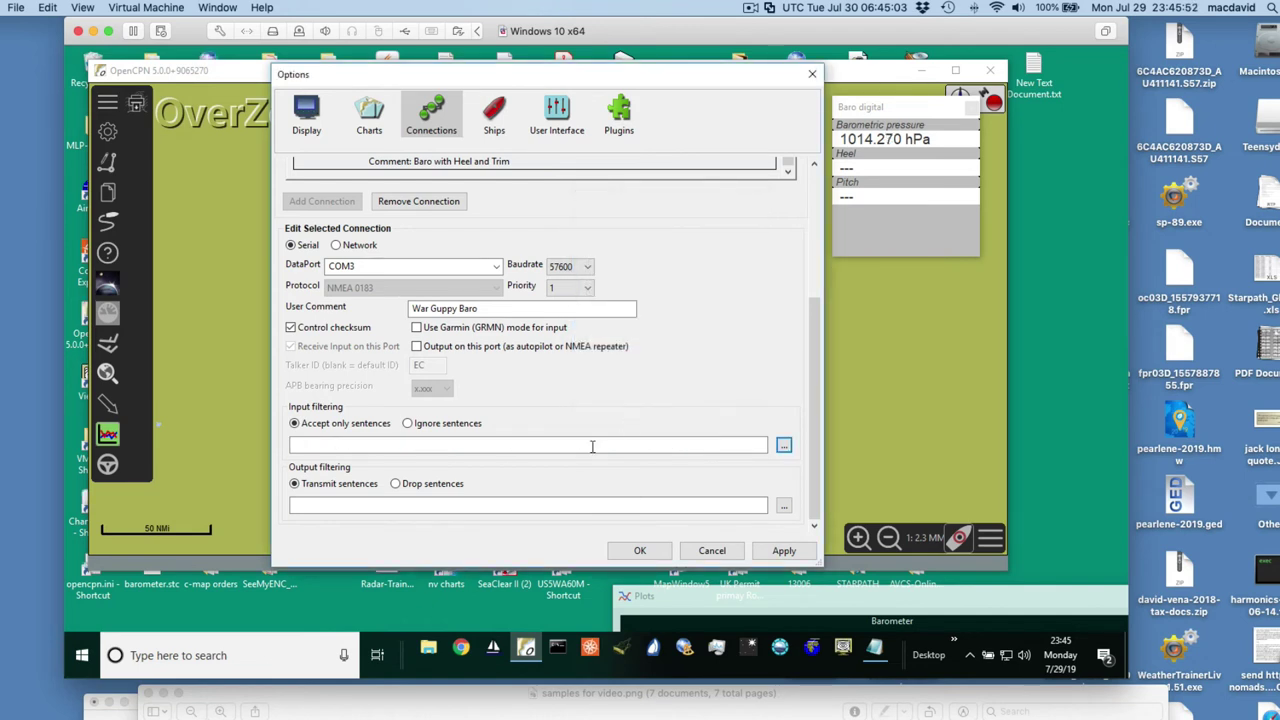
pyautogui.click(783, 445)
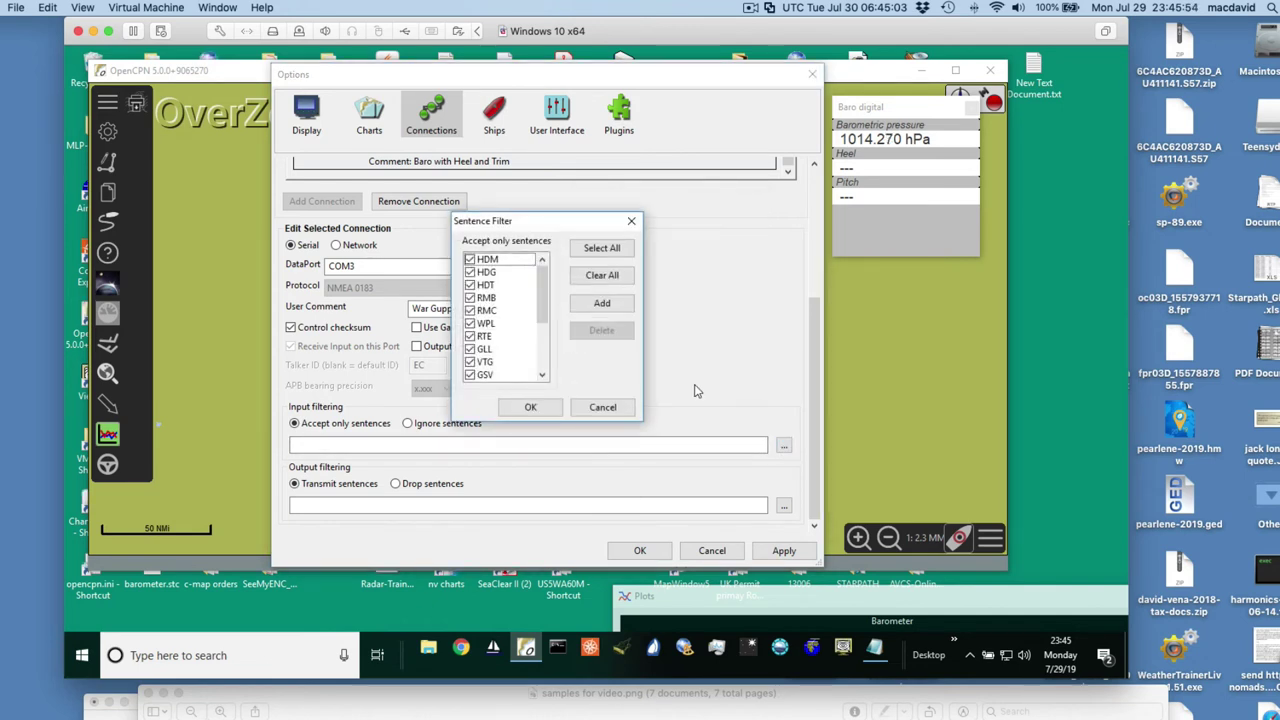
pyautogui.scroll(-3, 533, 294)
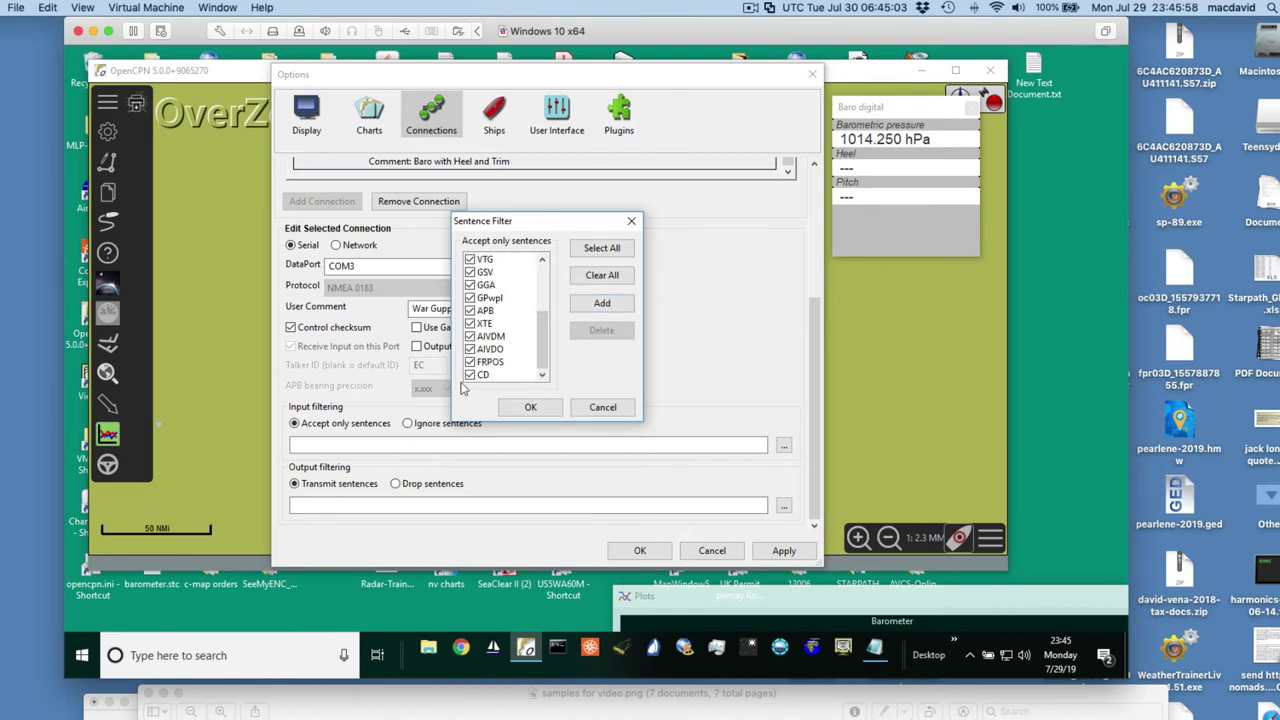
pyautogui.click(600, 304)
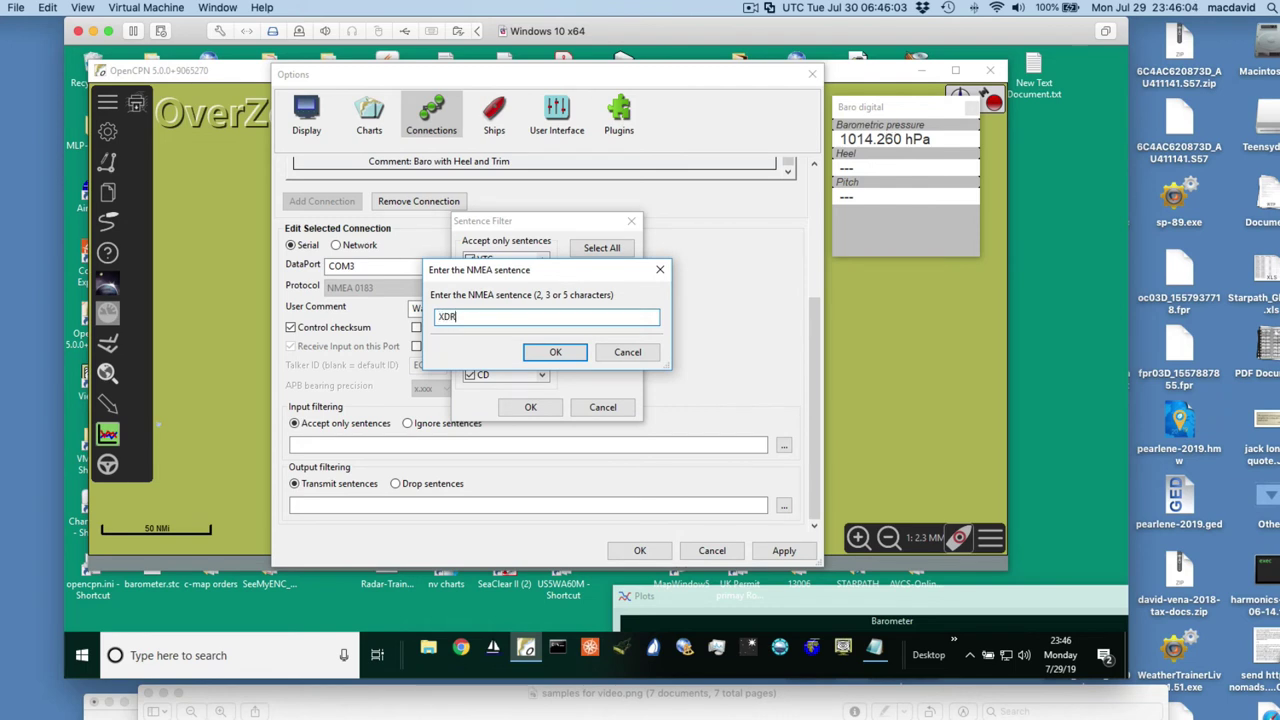
pyautogui.click(555, 352)
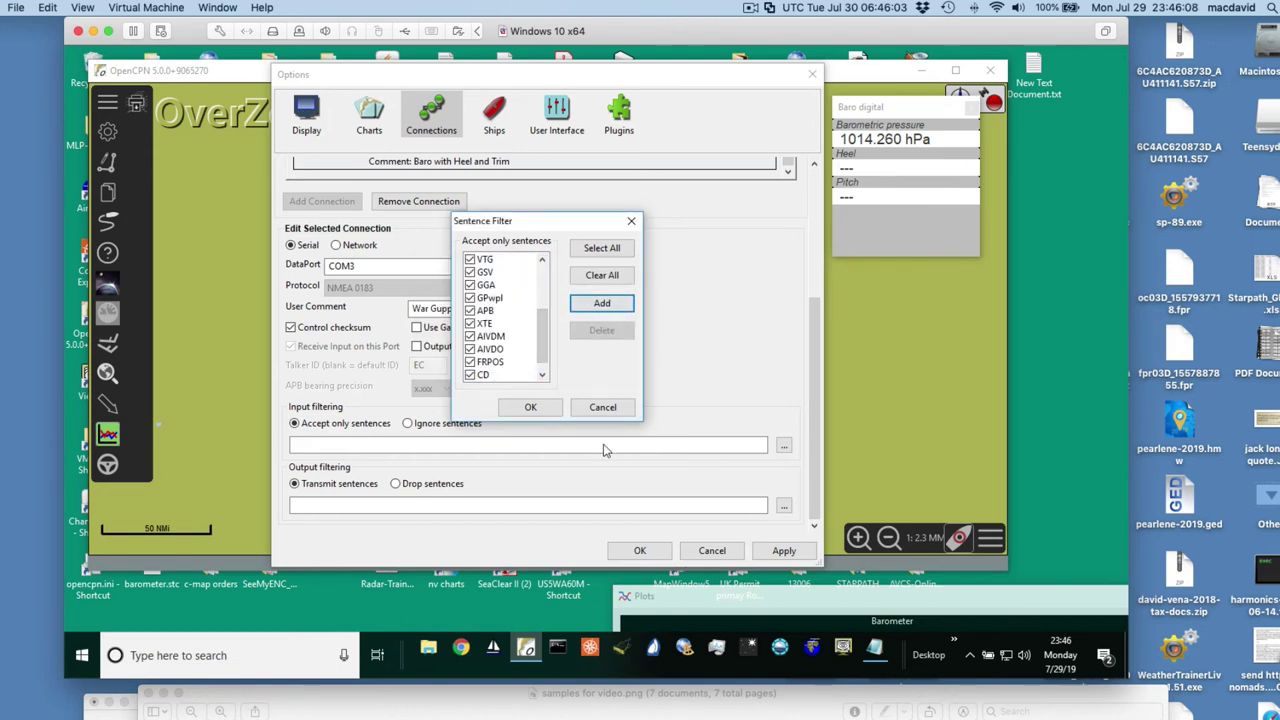
pyautogui.click(531, 408)
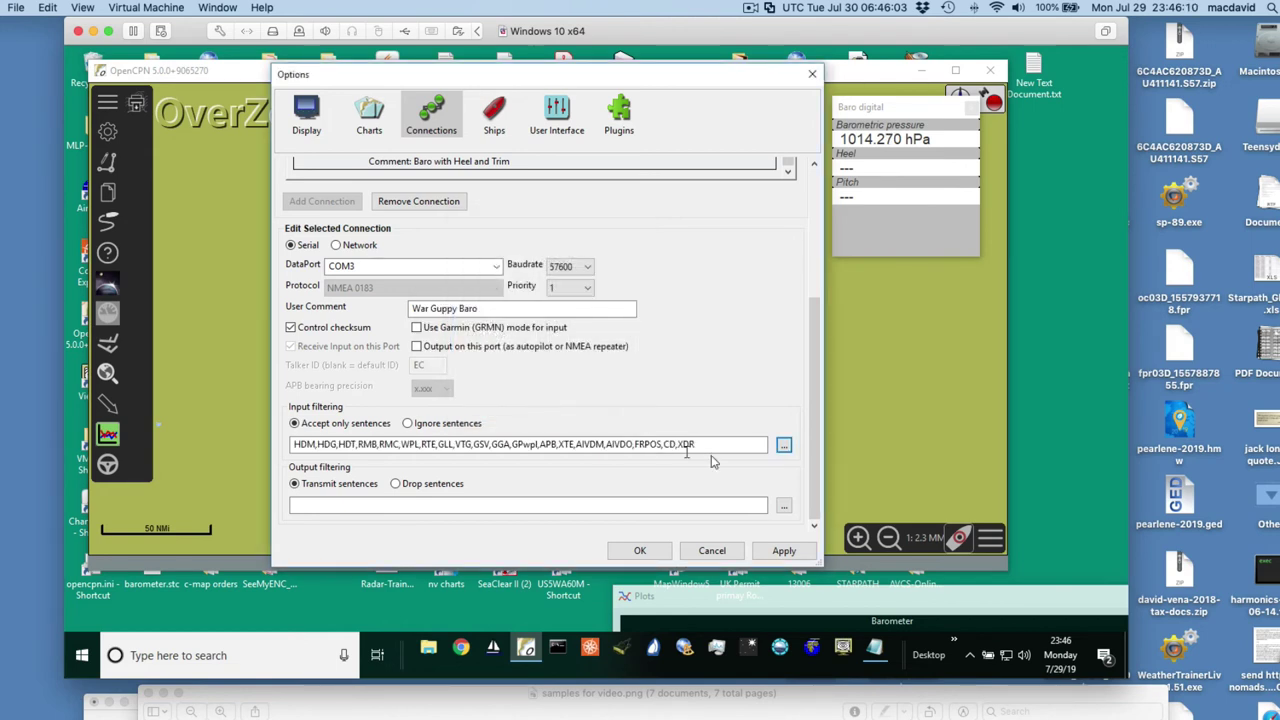
pyautogui.click(725, 444)
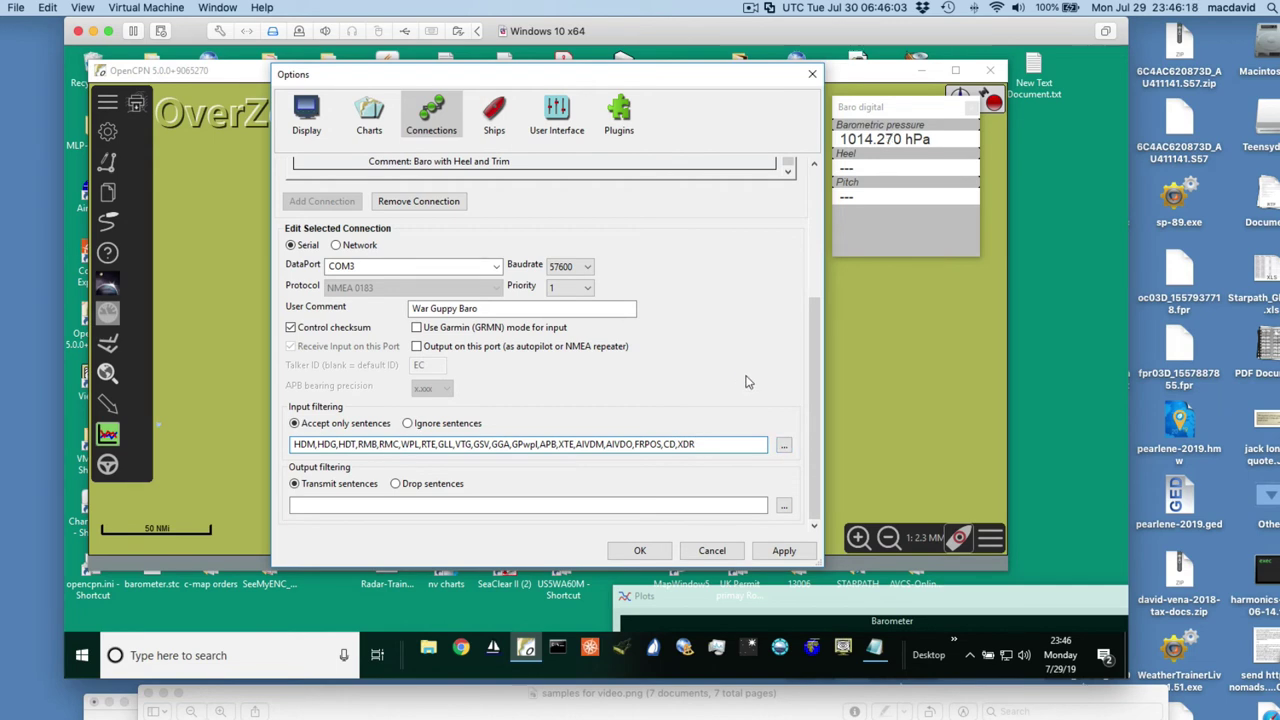
# Step: Apply the connection change and enable the NMEA debug window showing COM3 $WIXDR and $WIMDA sentences
pyautogui.click(783, 550)
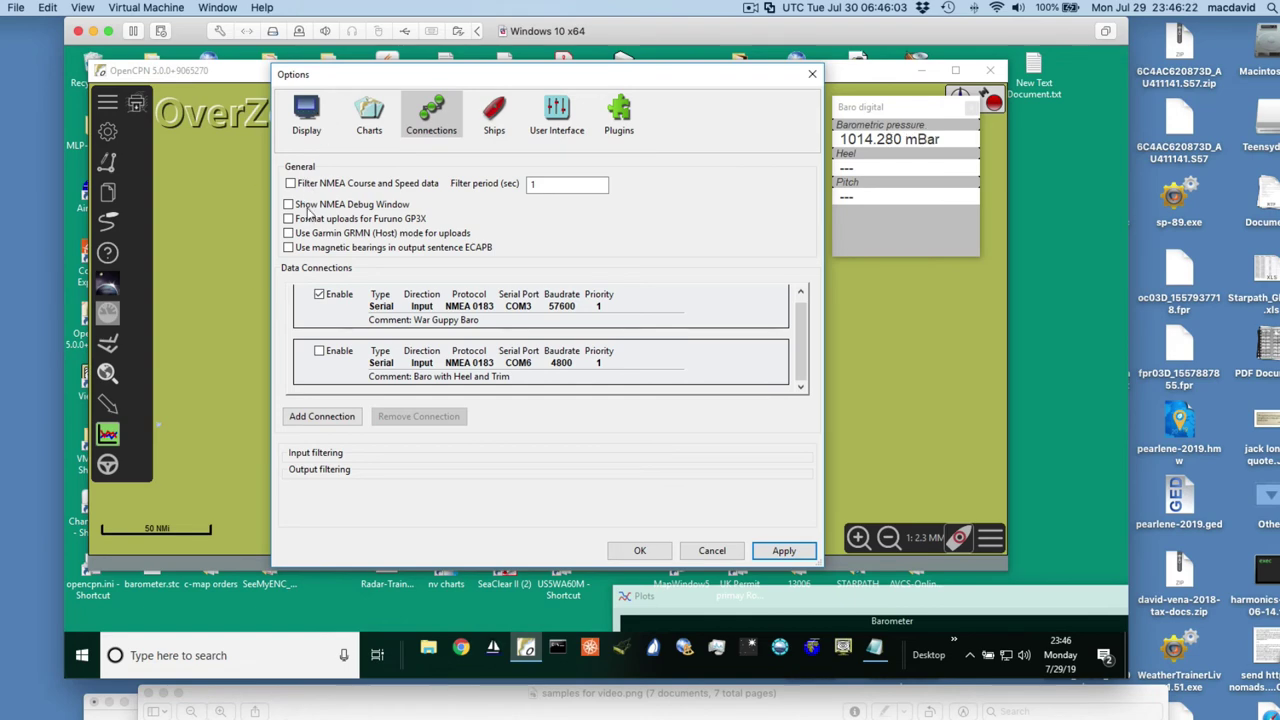
pyautogui.click(289, 205)
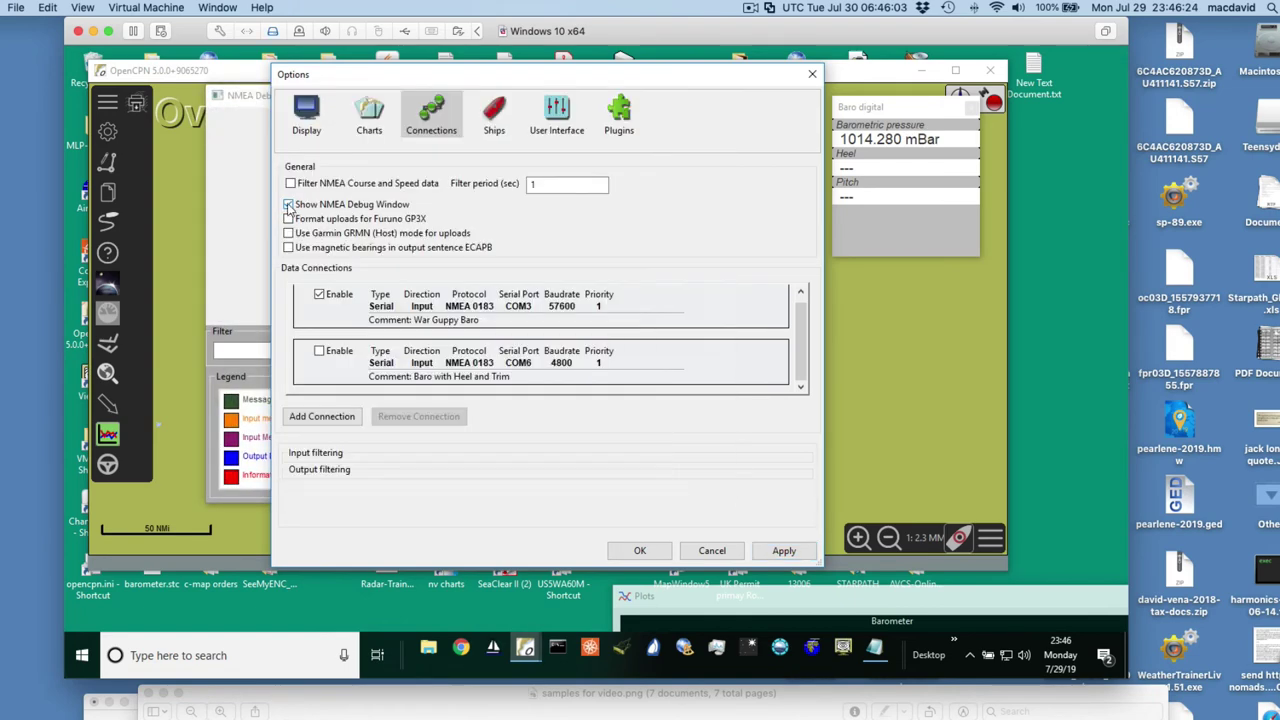
pyautogui.moveTo(360, 82); pyautogui.dragTo(553, 116)
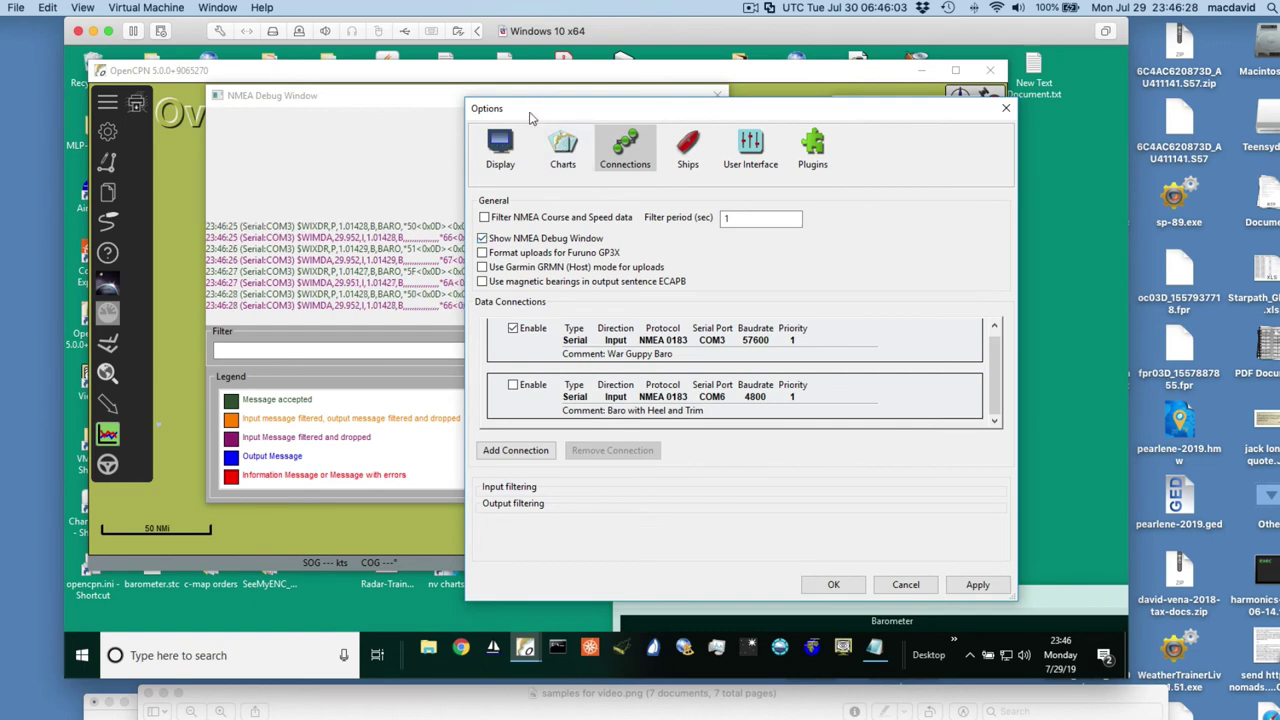
pyautogui.moveTo(531, 118); pyautogui.dragTo(834, 320)
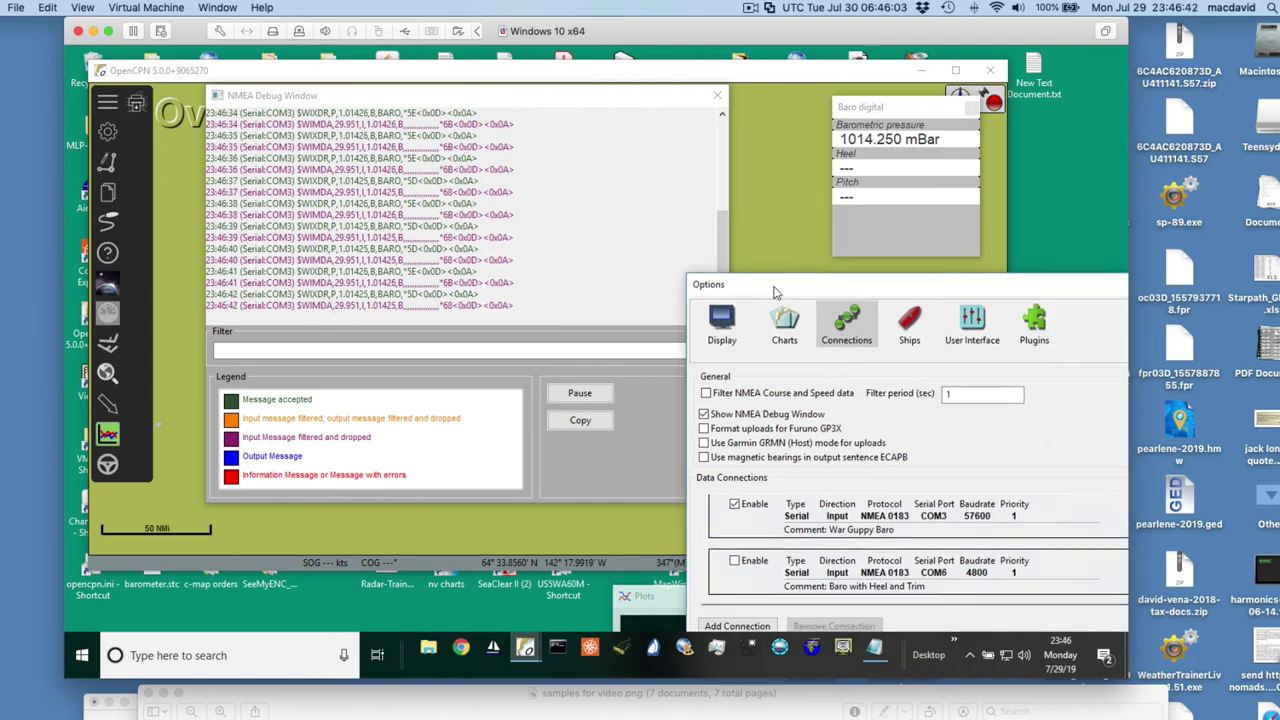
pyautogui.moveTo(858, 316); pyautogui.dragTo(380, 86)
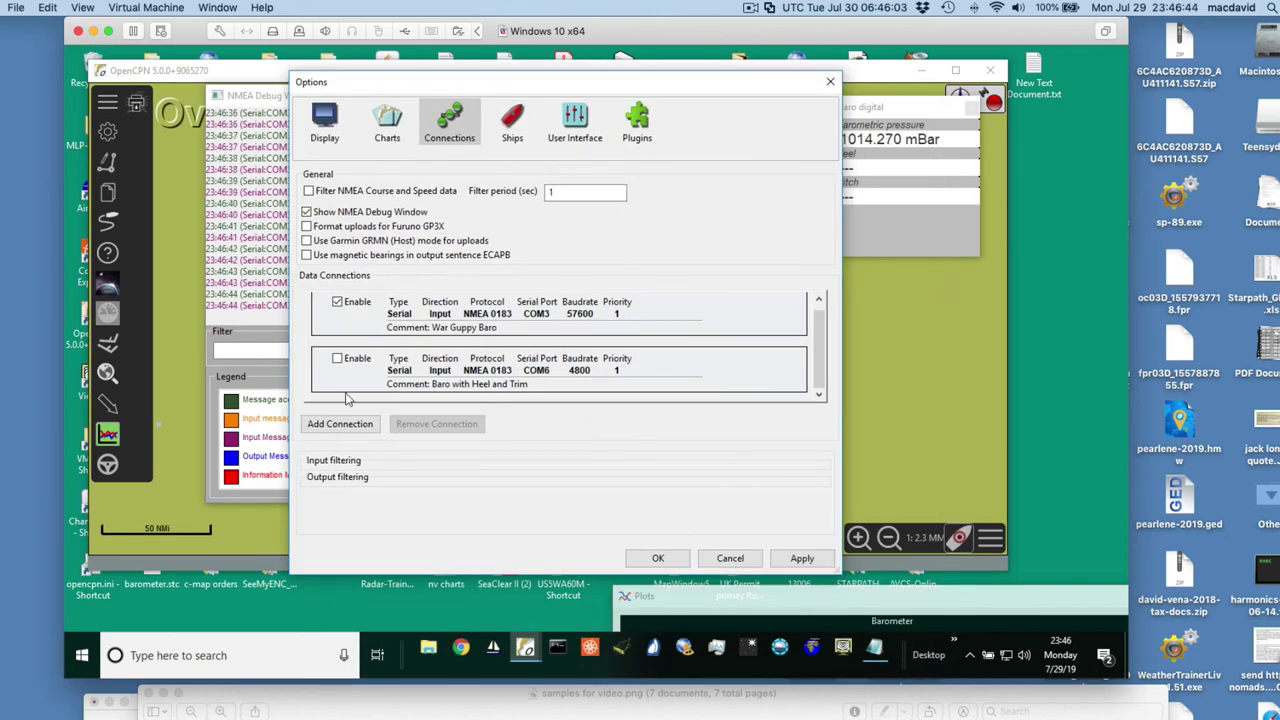
pyautogui.click(640, 133)
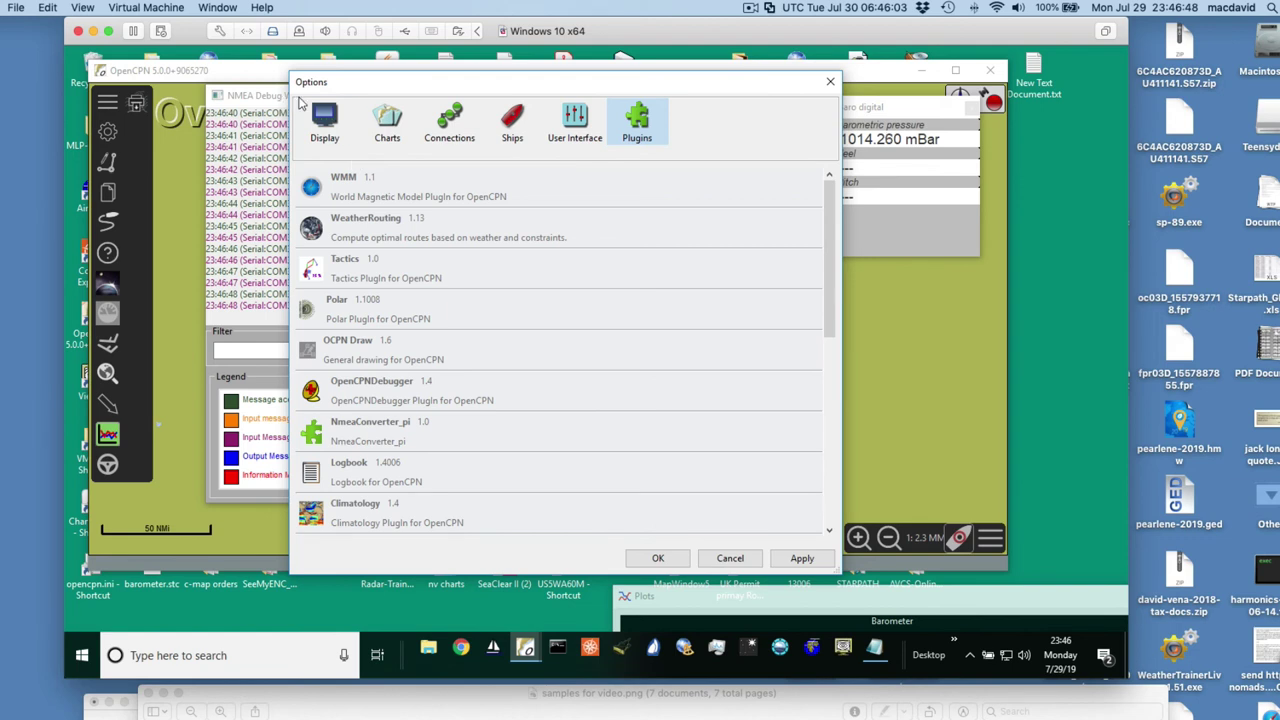
# Step: Return to Connections and select the War Guppy Baro connection's input filter list
pyautogui.click(449, 124)
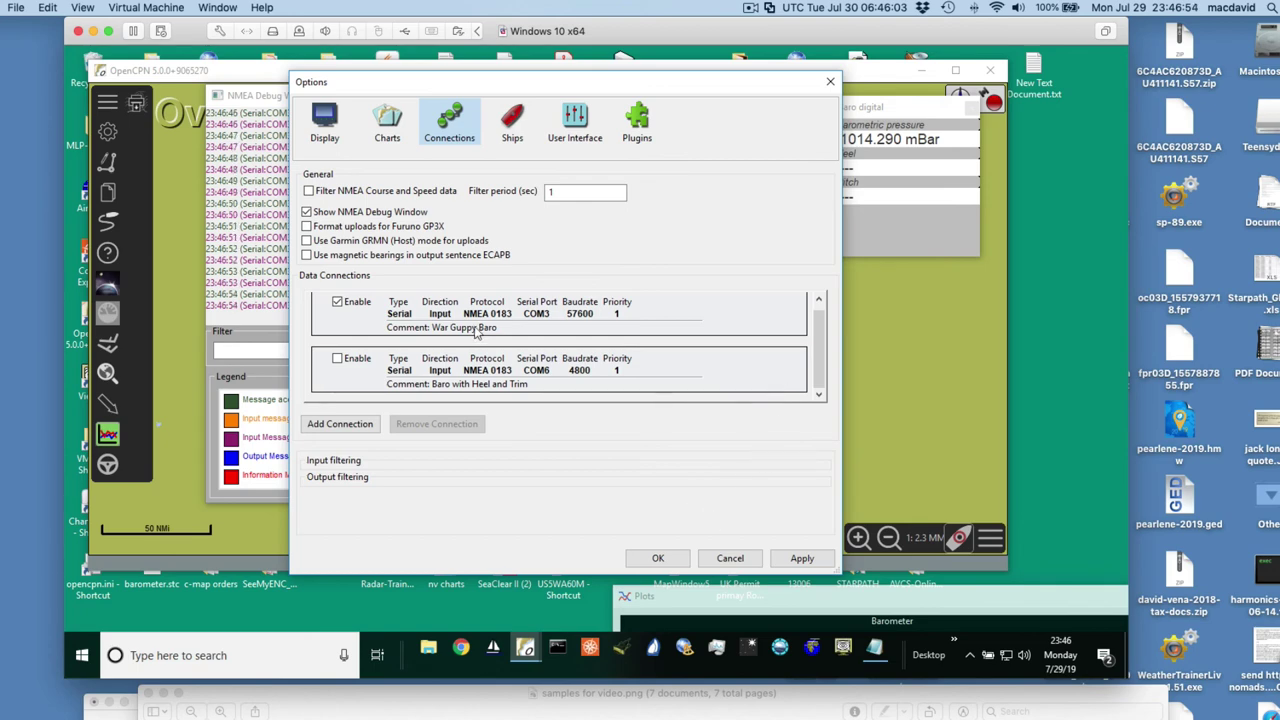
pyautogui.click(694, 323)
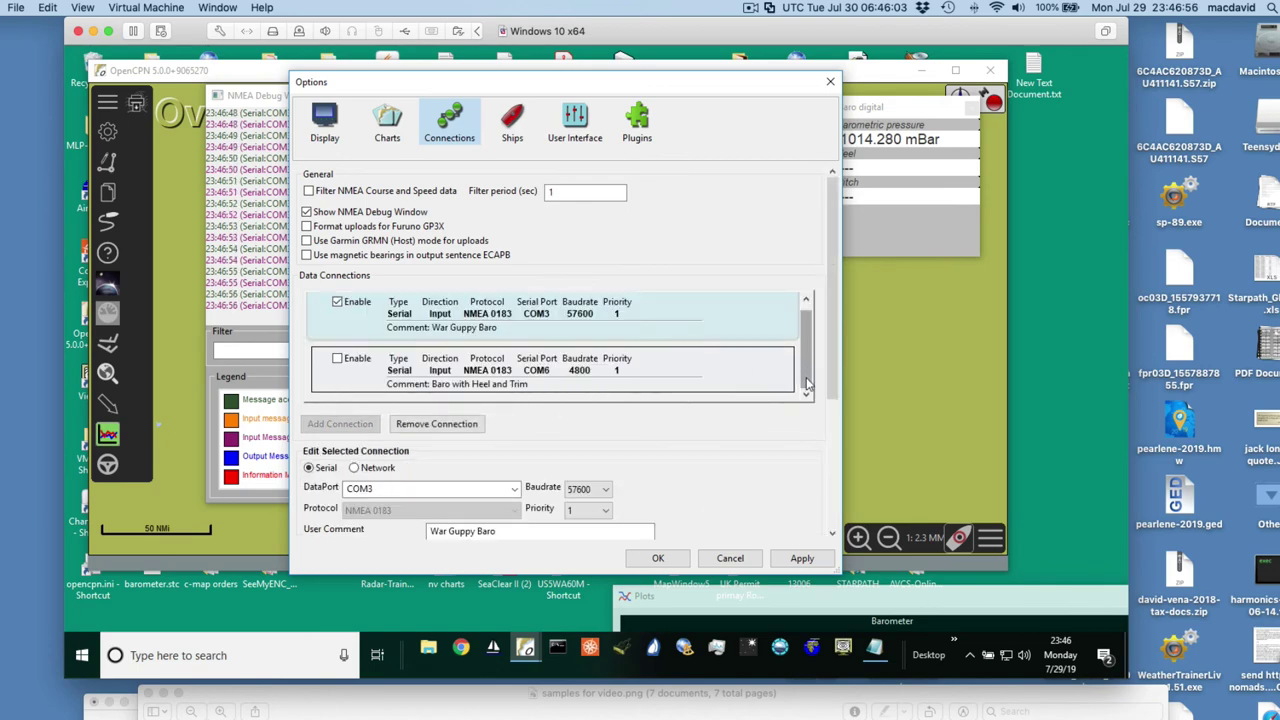
pyautogui.scroll(-5, 808, 383)
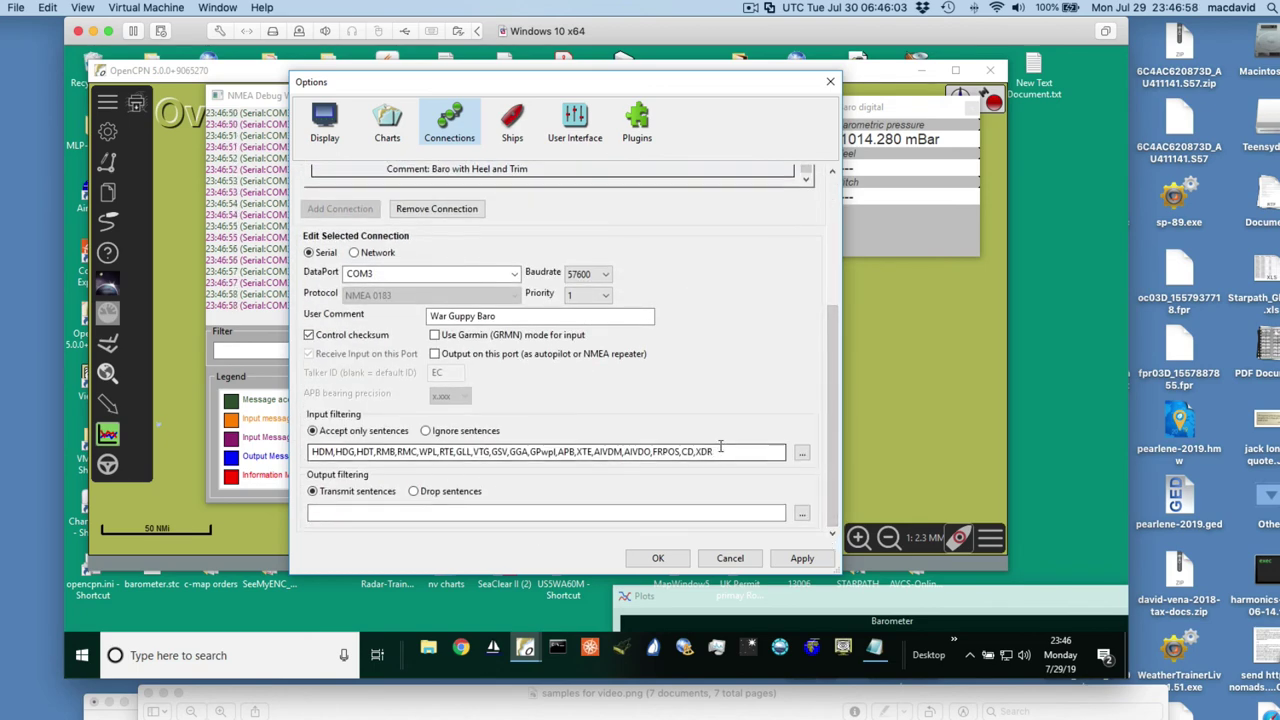
pyautogui.moveTo(720, 447); pyautogui.dragTo(295, 470)
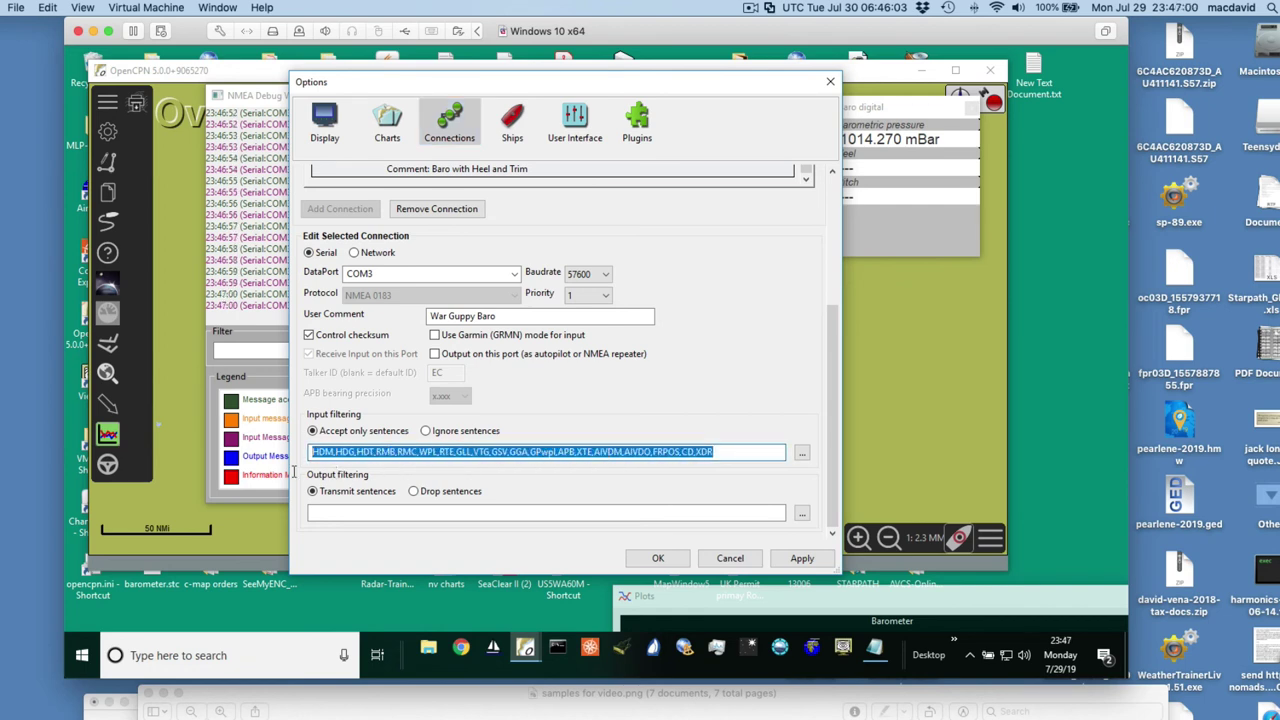
pyautogui.click(761, 449)
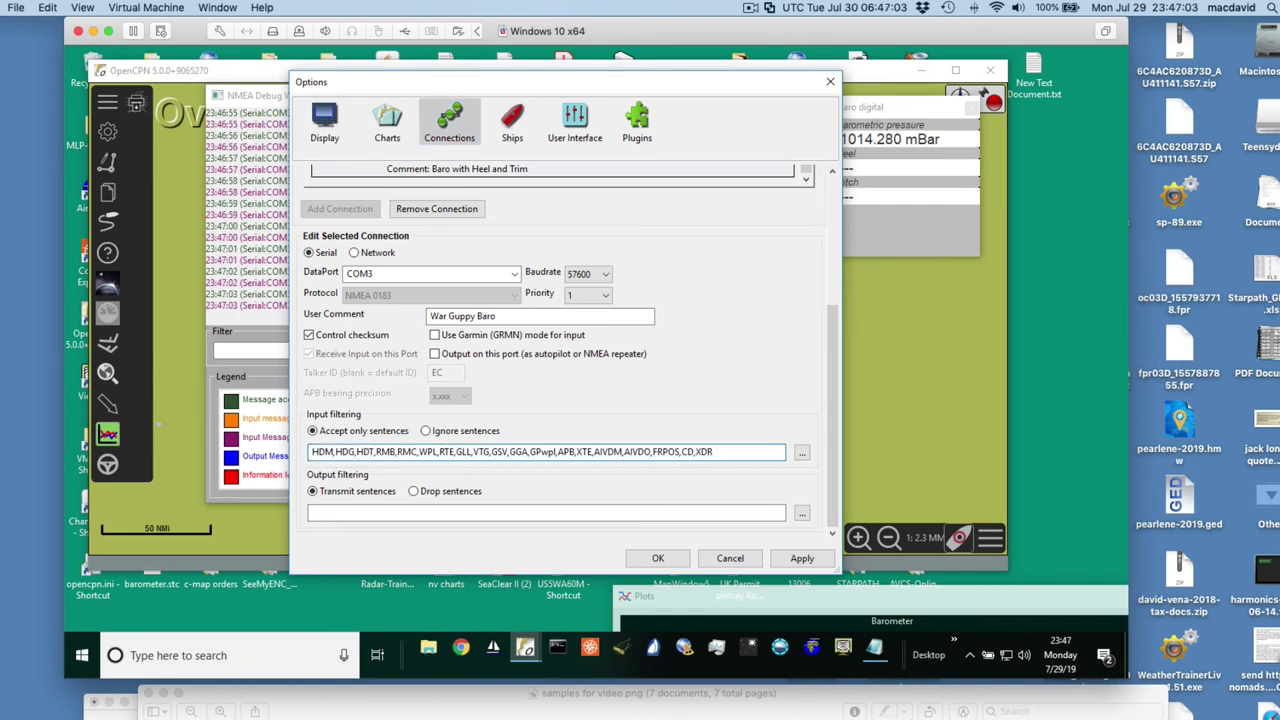
# Step: Set the Sentence Filter to accept only XDR and save the Options settings
pyautogui.click(801, 452)
pyautogui.click(620, 284)
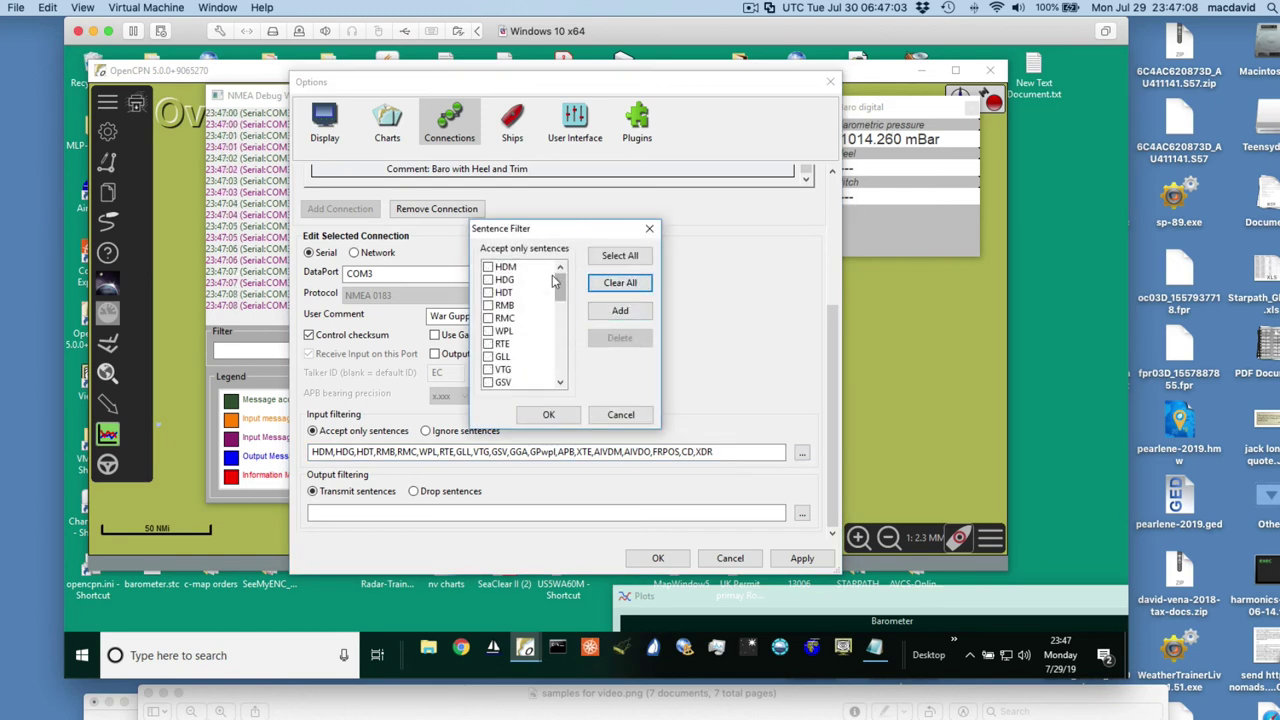
pyautogui.moveTo(561, 285); pyautogui.dragTo(551, 405)
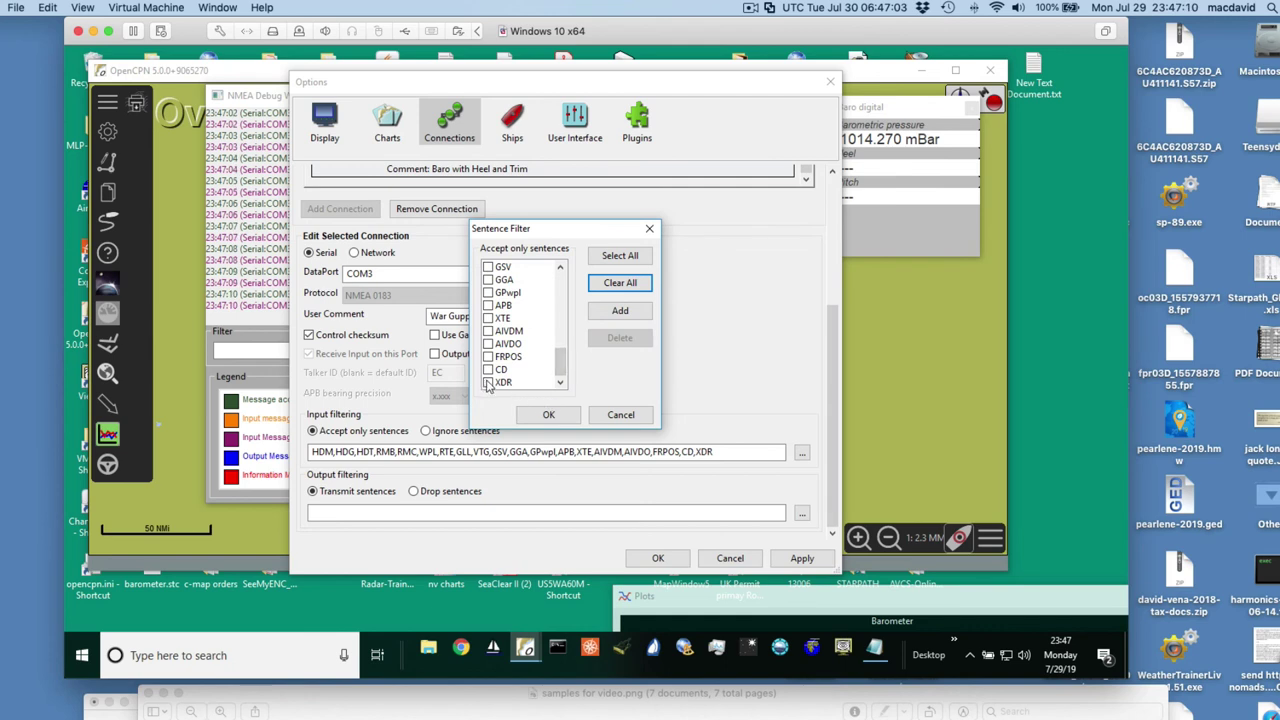
pyautogui.click(488, 382)
pyautogui.click(544, 415)
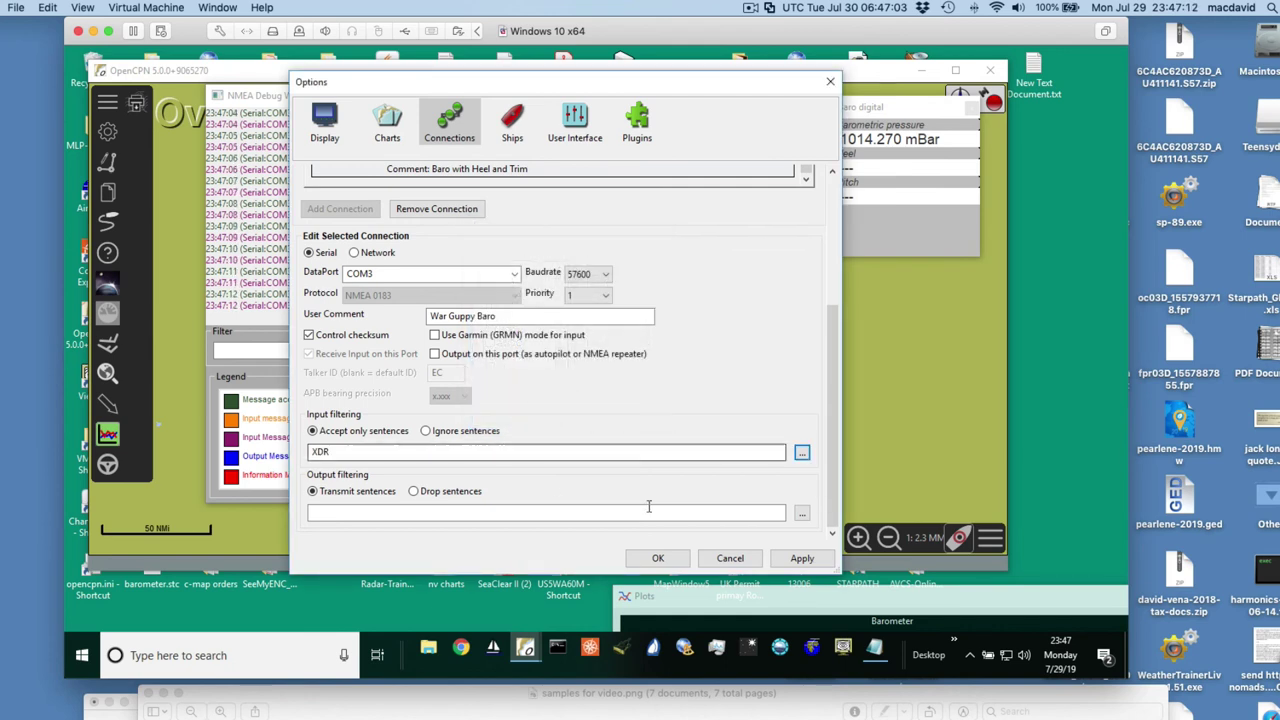
pyautogui.click(666, 562)
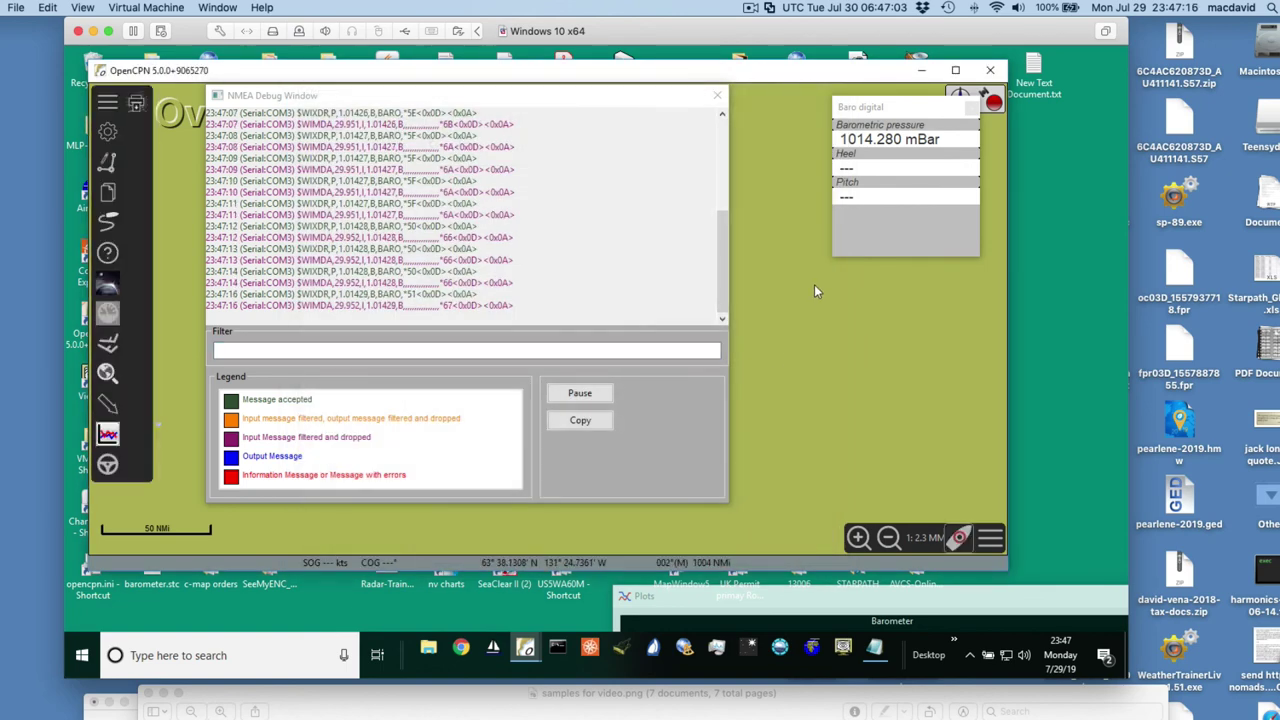
# Step: Close the NMEA Debug Window, nudge the Baro readout left, and bring the Barometer plot forward
pyautogui.moveTo(640, 97); pyautogui.dragTo(647, 212)
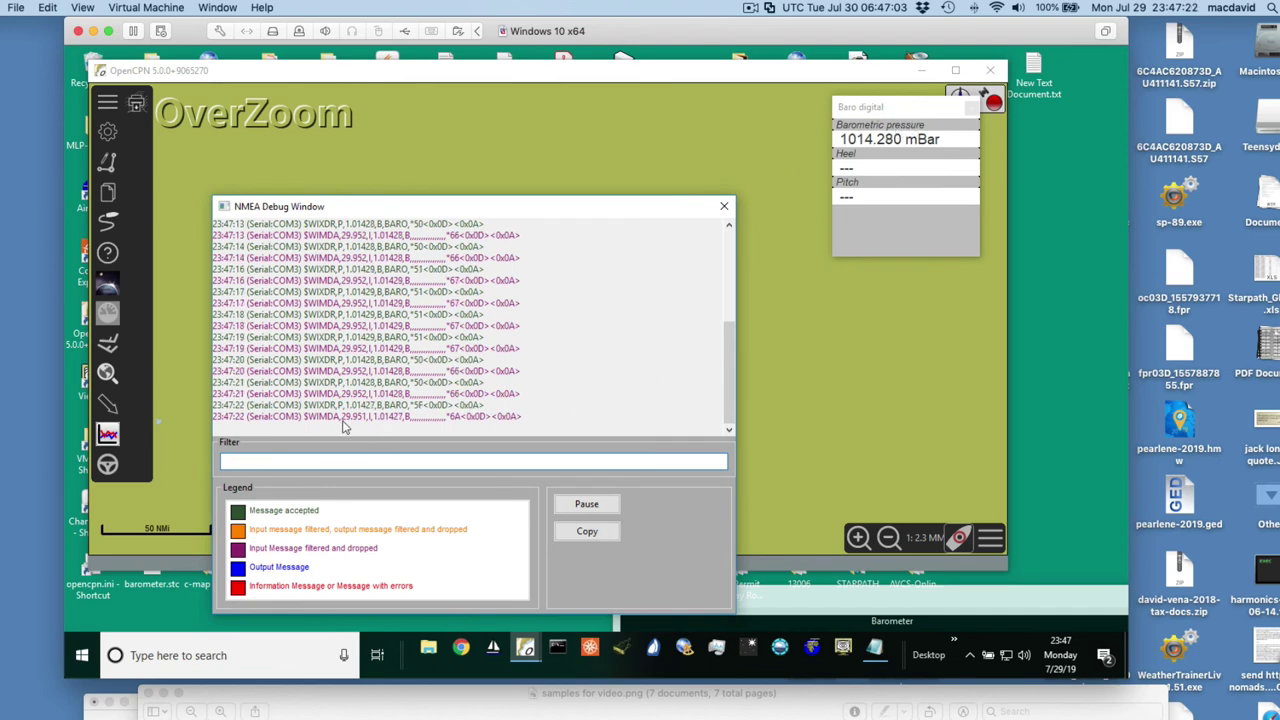
pyautogui.click(724, 206)
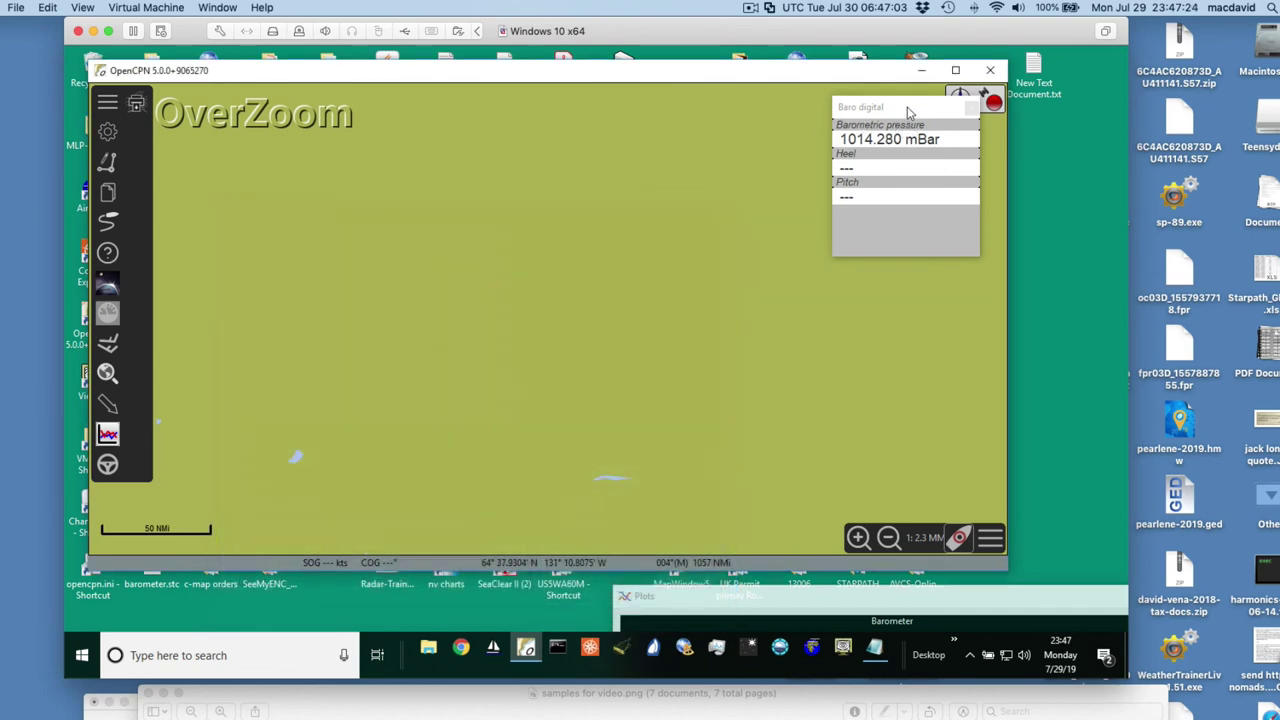
pyautogui.moveTo(908, 112); pyautogui.dragTo(843, 120)
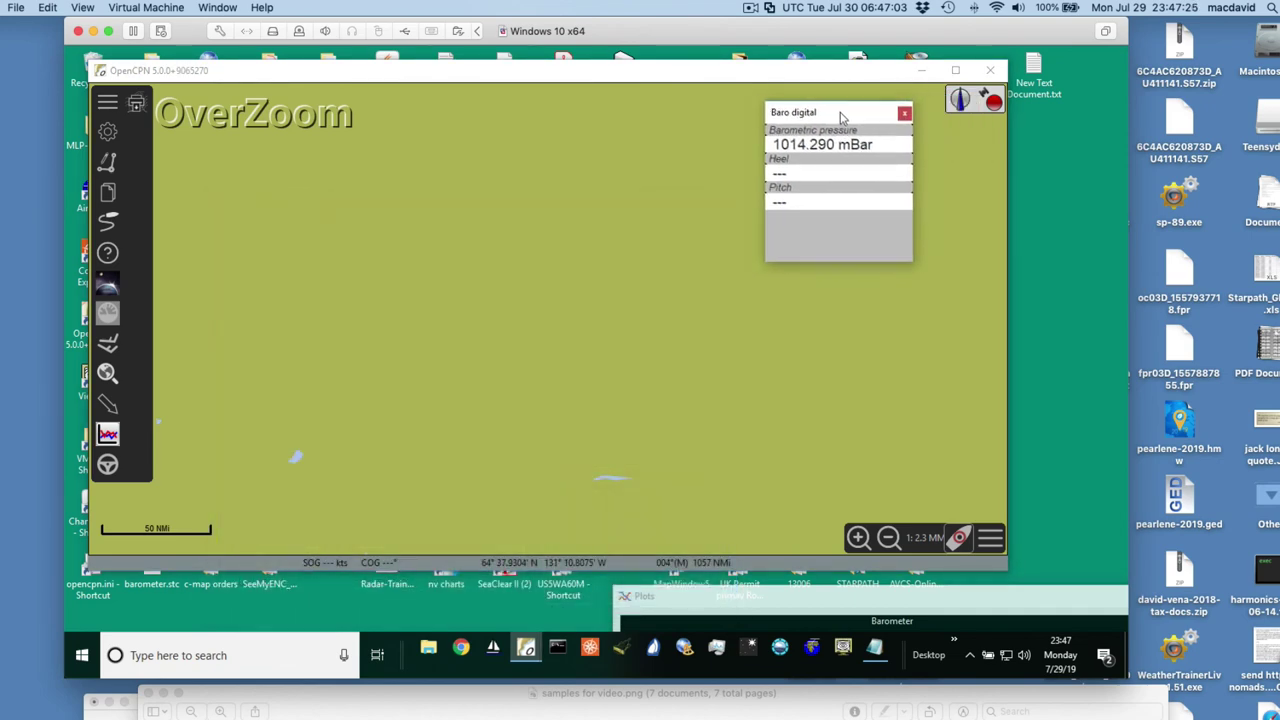
pyautogui.click(875, 604)
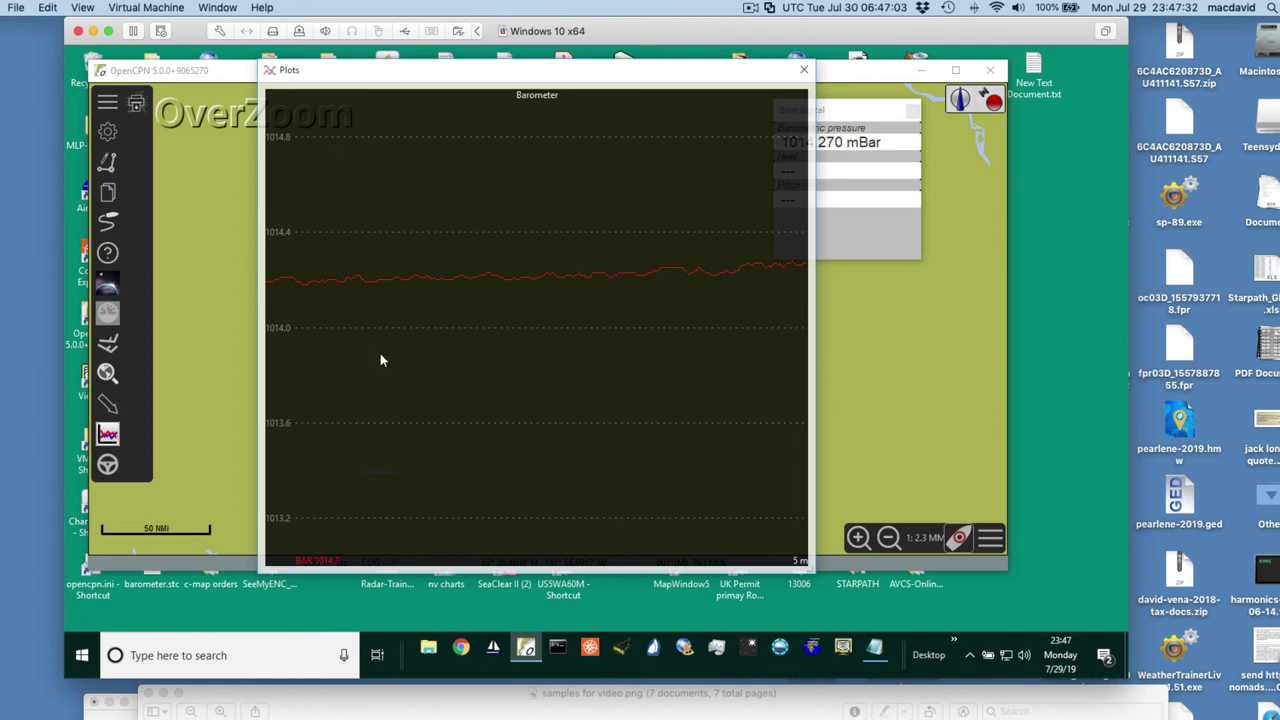
# Step: Enable Barometer Pressure (NMEA MDA) in the plot configuration and move Plots to the lower right
pyautogui.rightClick(441, 356)
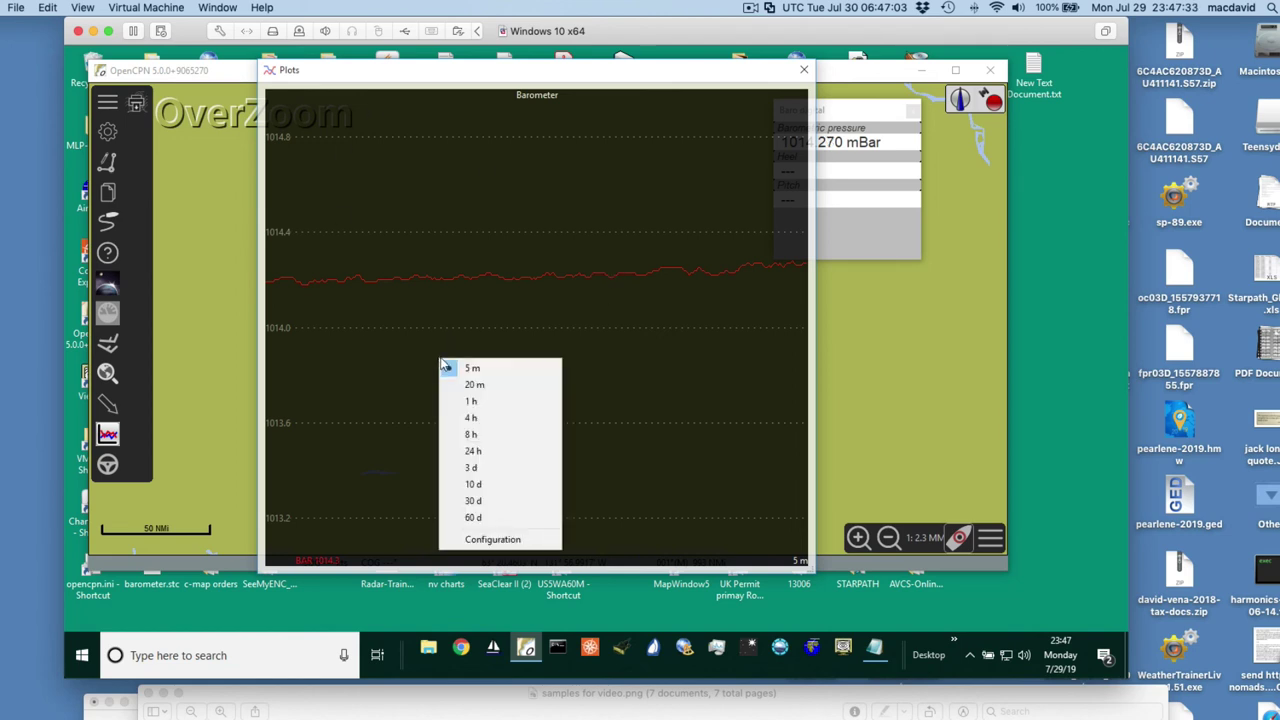
pyautogui.click(494, 540)
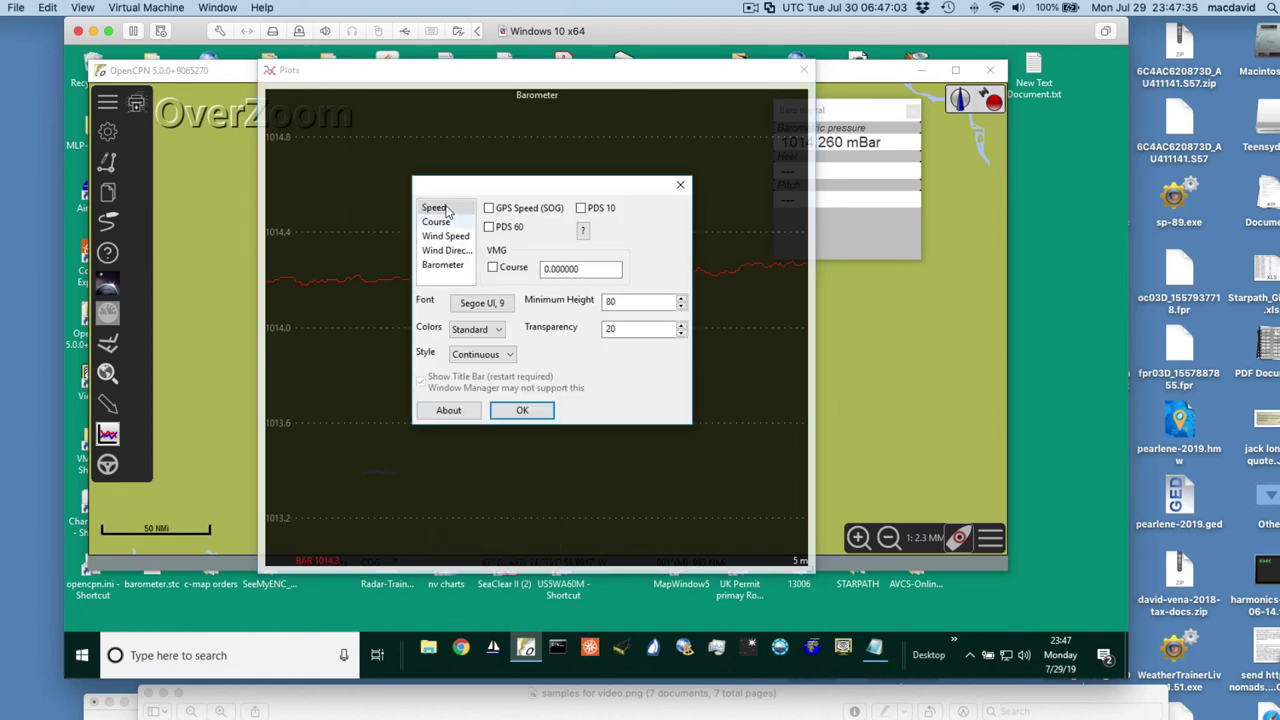
pyautogui.click(442, 265)
pyautogui.click(488, 208)
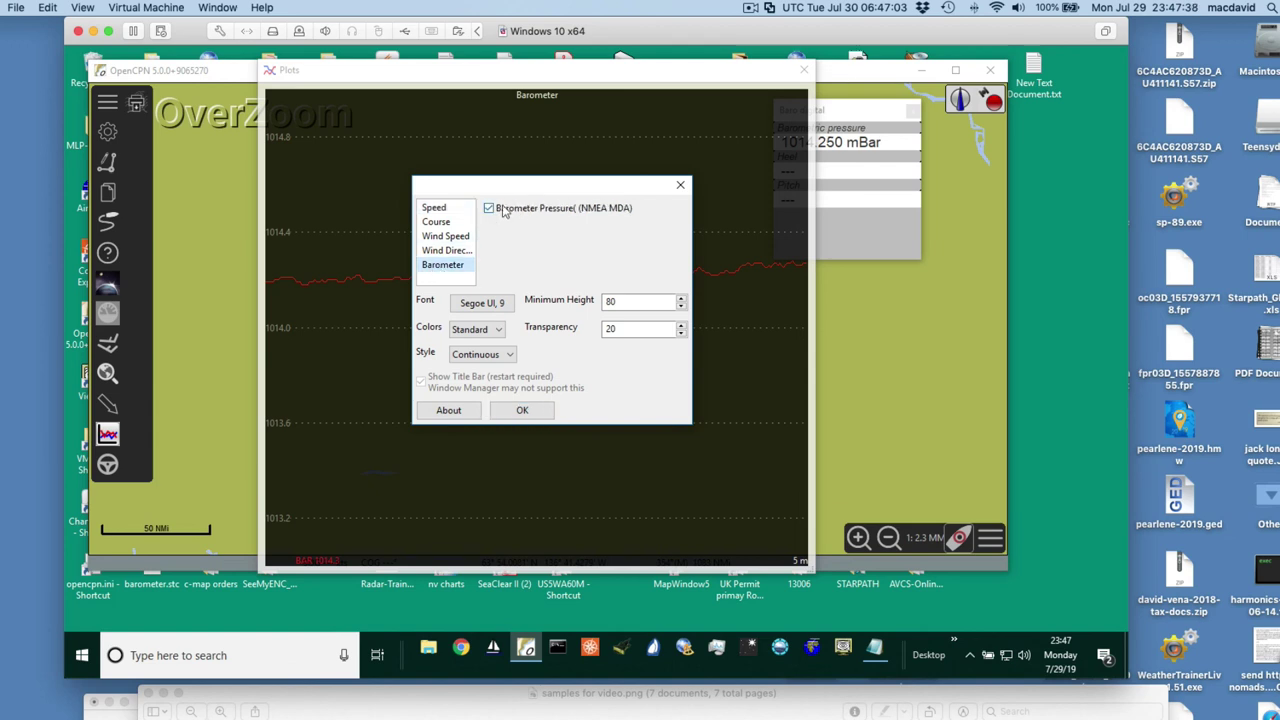
pyautogui.click(524, 410)
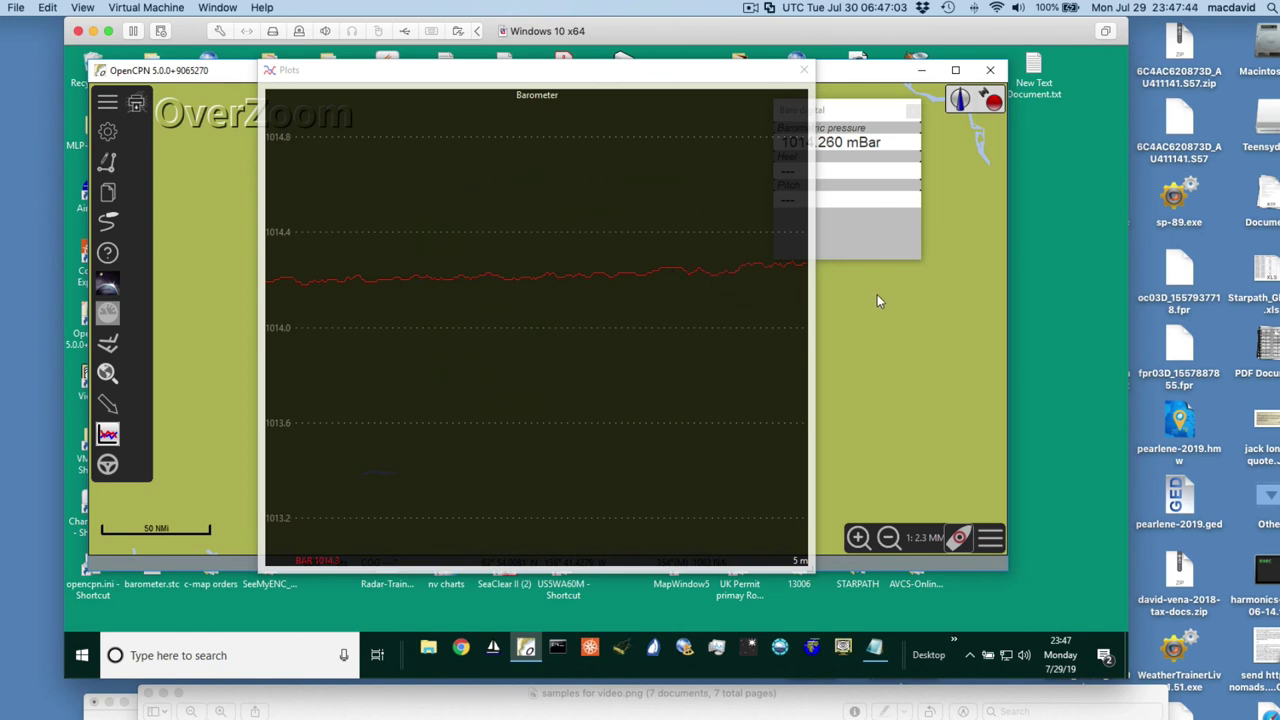
pyautogui.moveTo(334, 70); pyautogui.dragTo(823, 448)
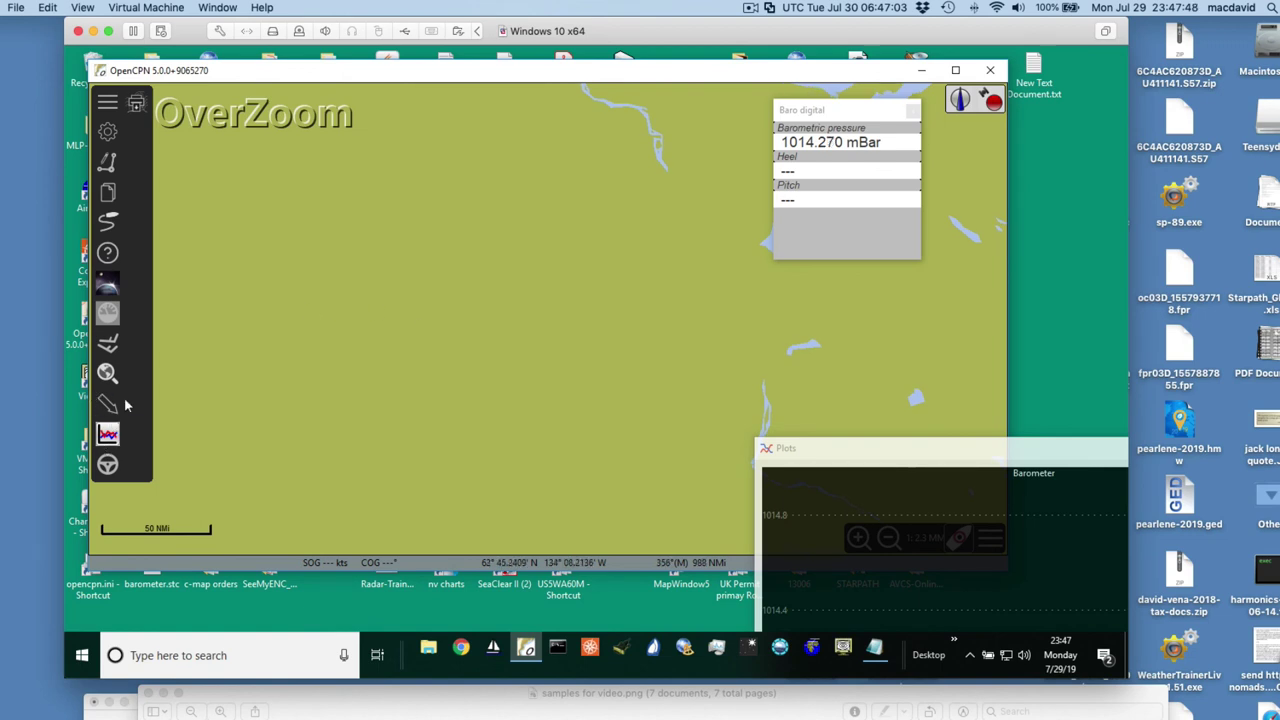
# Step: Add MDA to the War Guppy Baro input filter so it accepts XDR,MDA, and apply
pyautogui.click(110, 131)
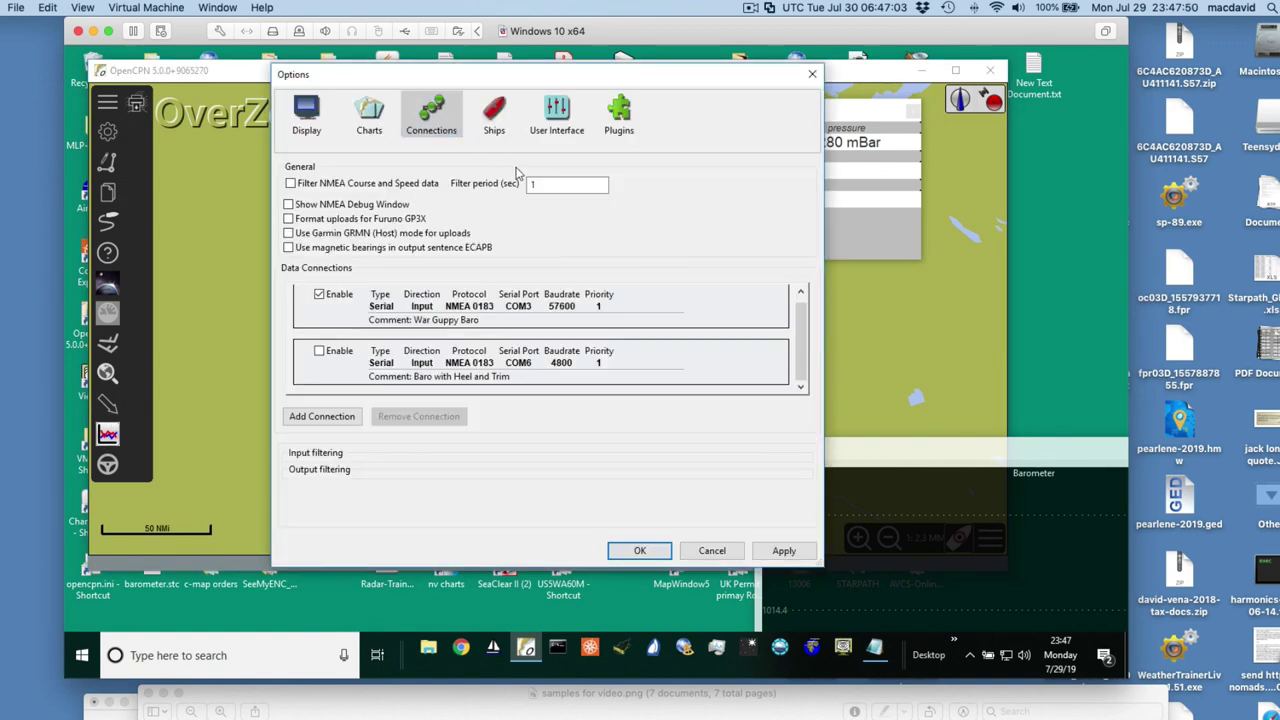
pyautogui.click(655, 308)
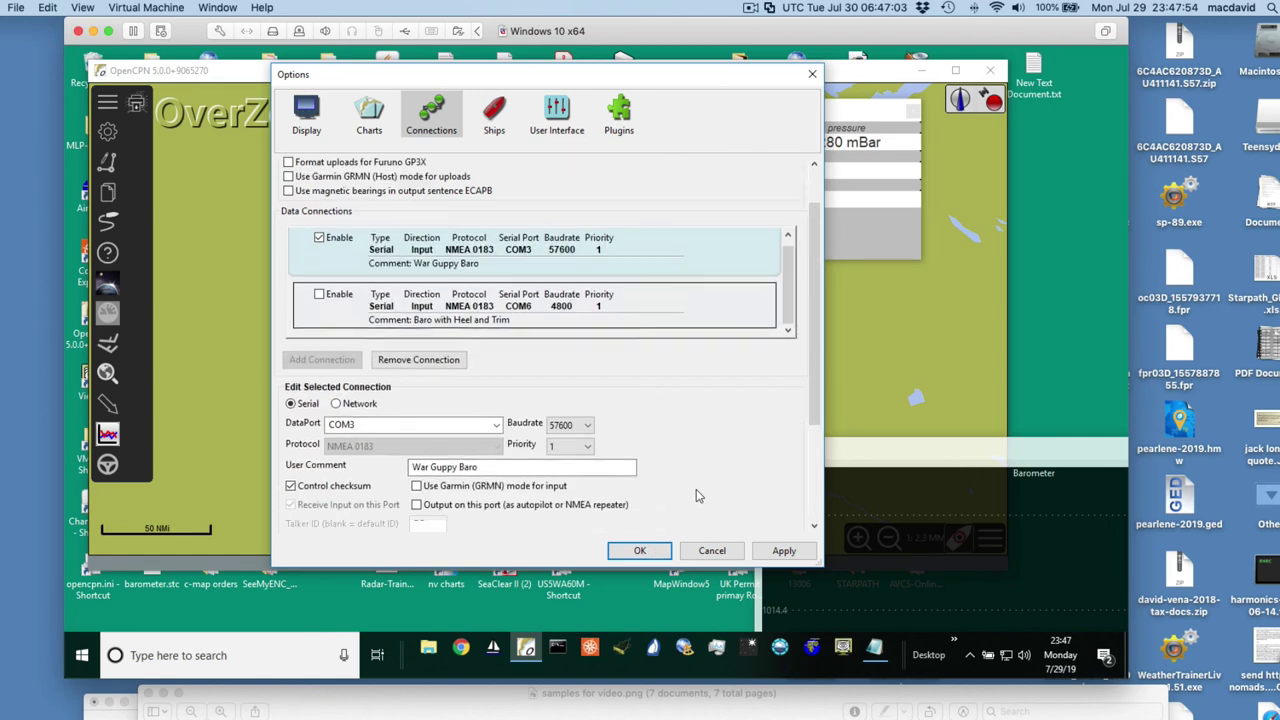
pyautogui.scroll(-3, 500, 420)
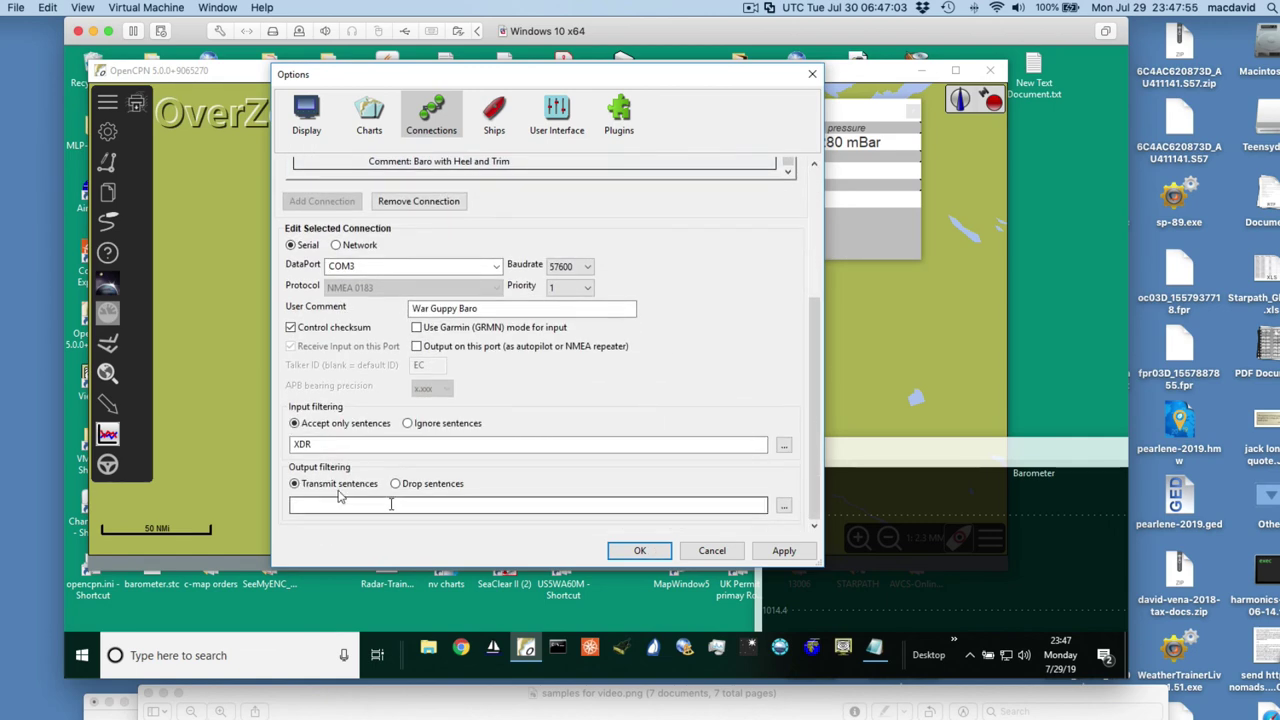
pyautogui.click(783, 444)
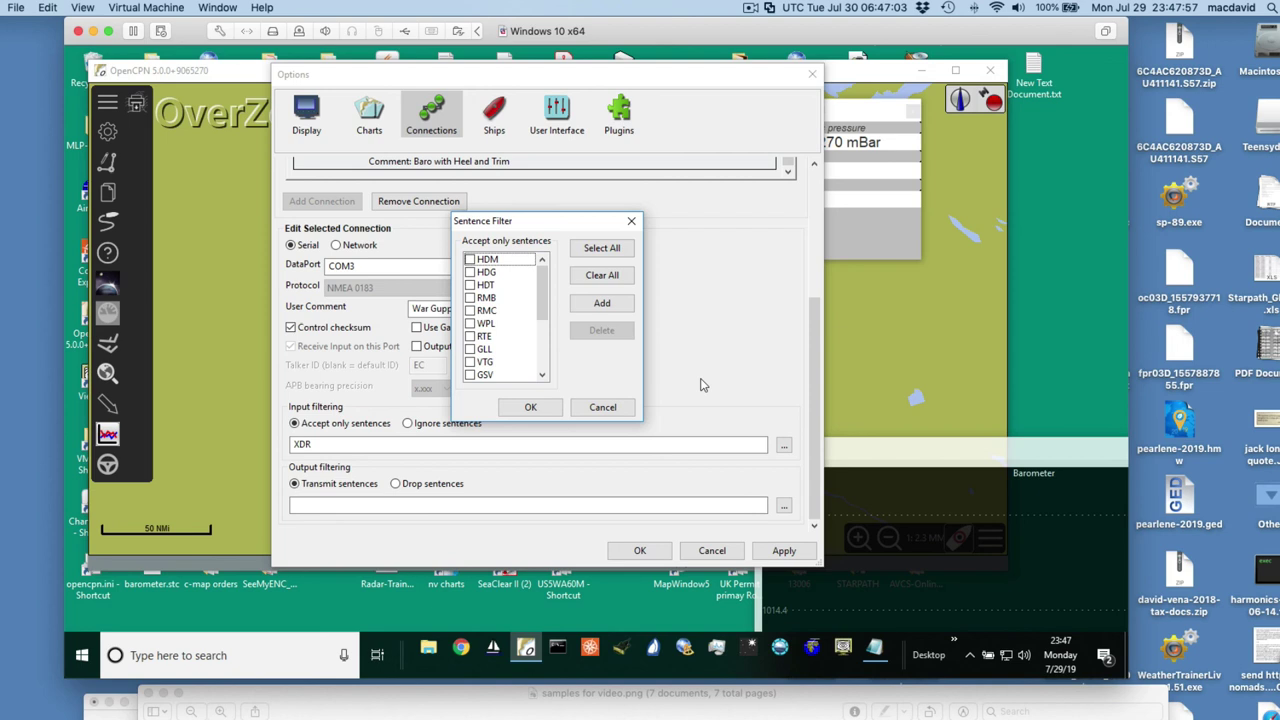
pyautogui.click(602, 302)
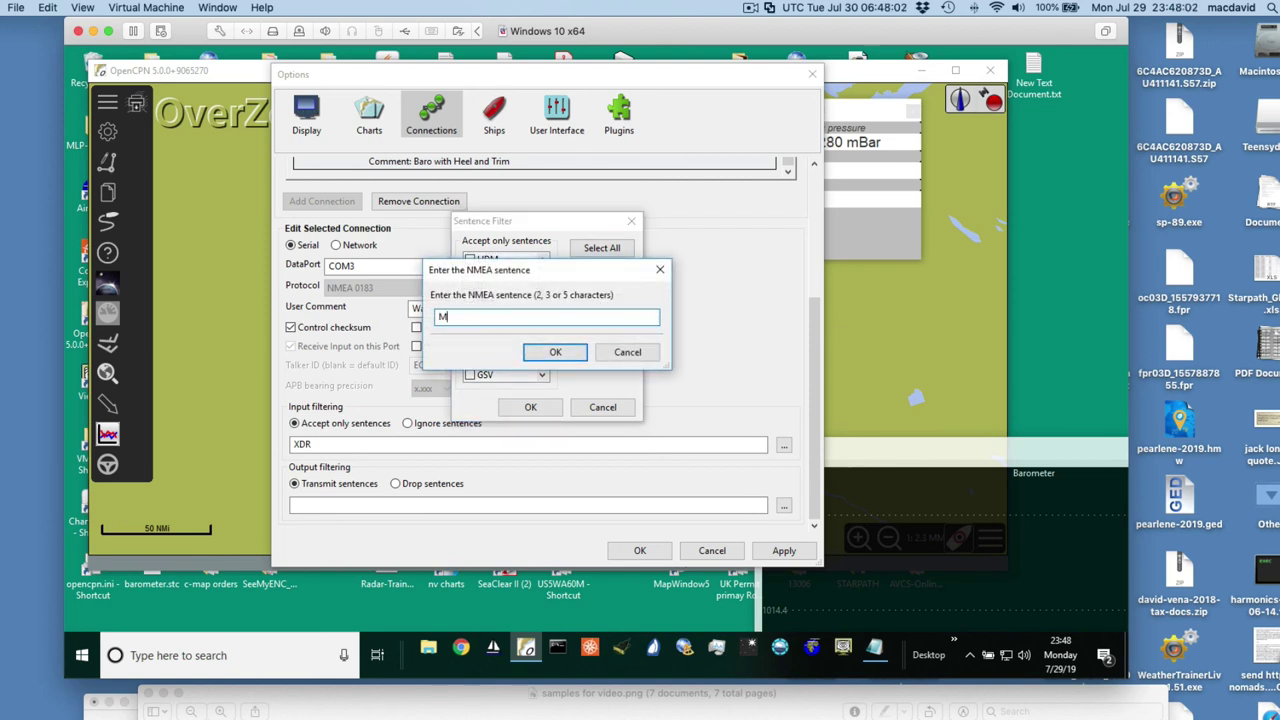
pyautogui.click(555, 350)
pyautogui.click(530, 407)
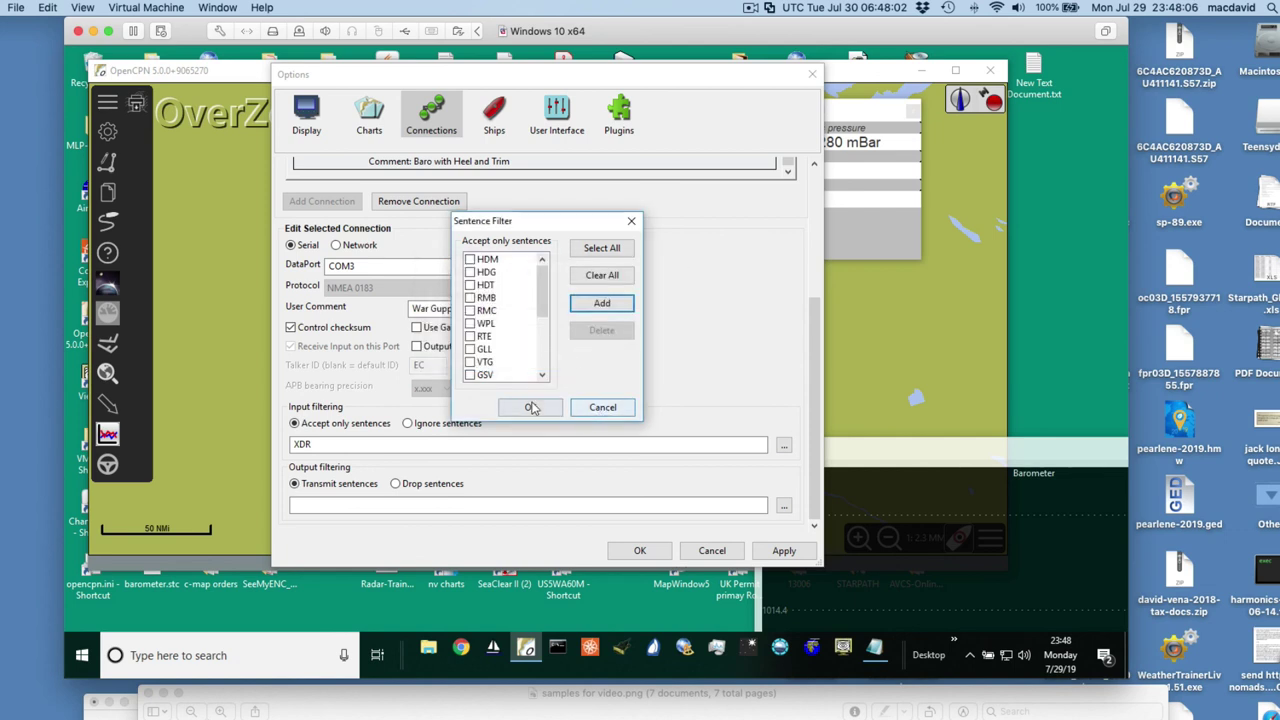
pyautogui.click(783, 550)
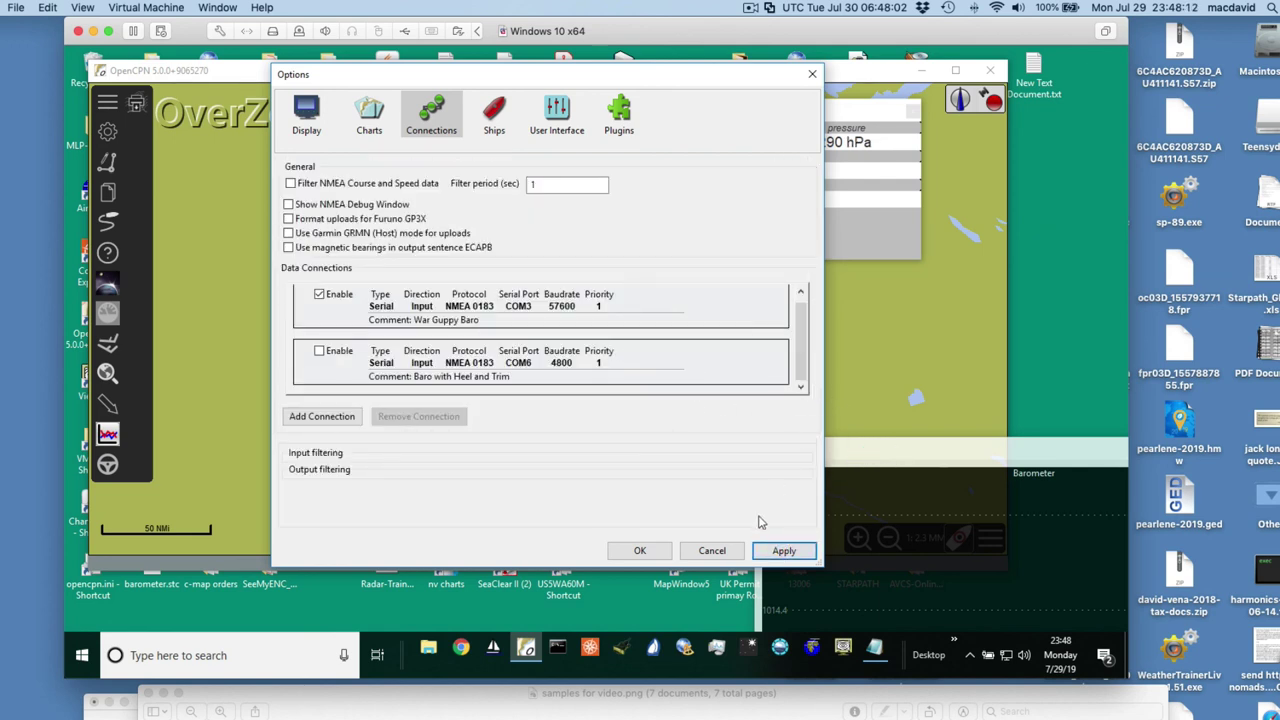
# Step: Move the Barometer plot to the chart centre and enable its Barometer Pressure (NMEA MDA) trace
pyautogui.click(655, 550)
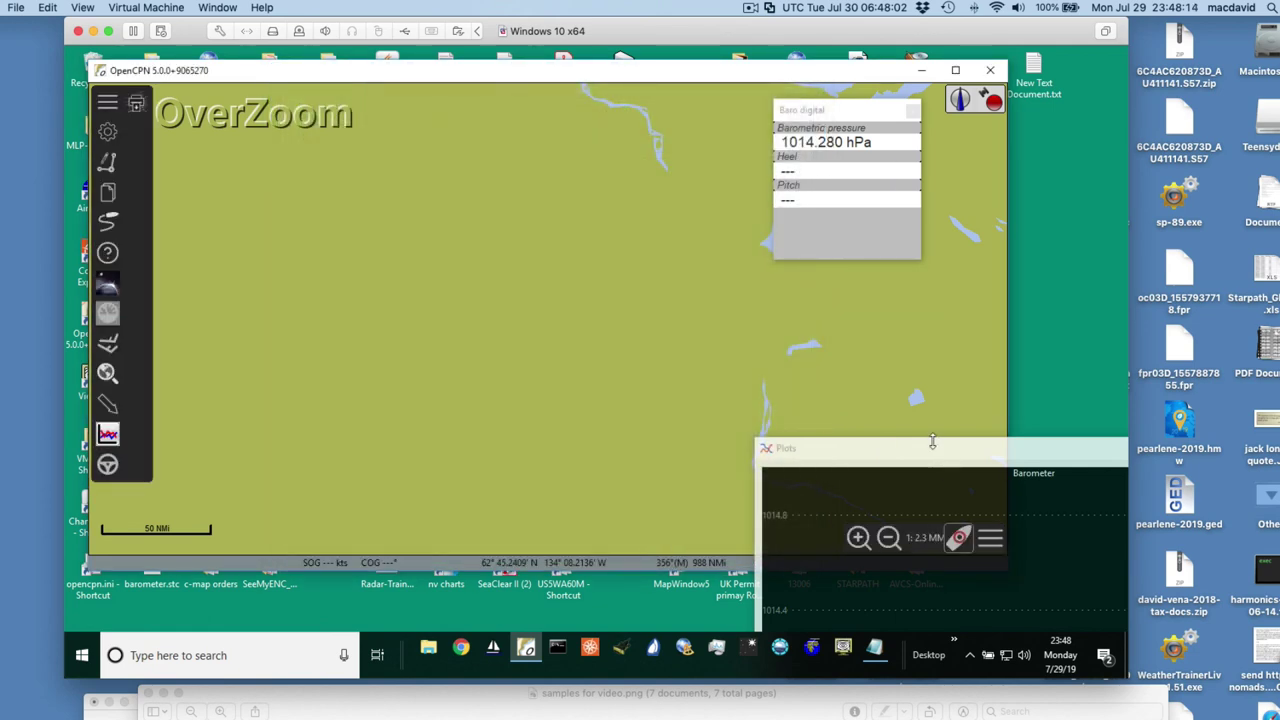
pyautogui.moveTo(932, 446); pyautogui.dragTo(442, 60)
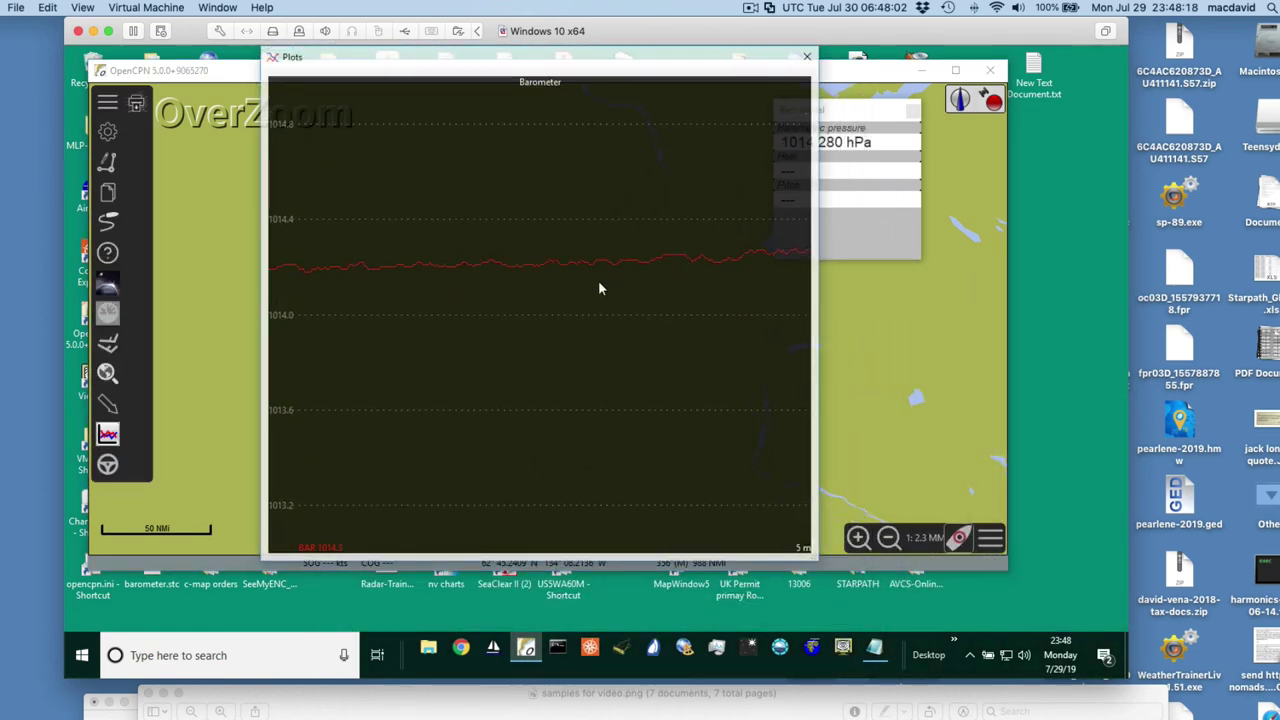
pyautogui.rightClick(501, 344)
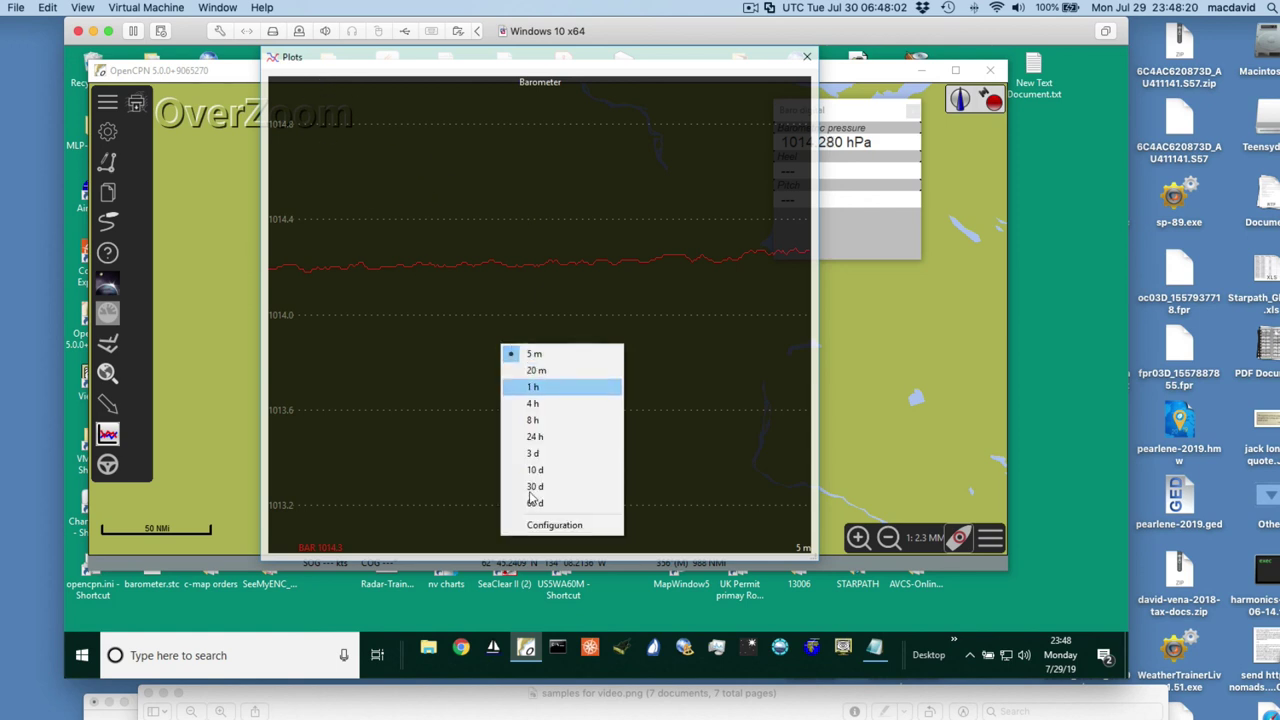
pyautogui.click(573, 527)
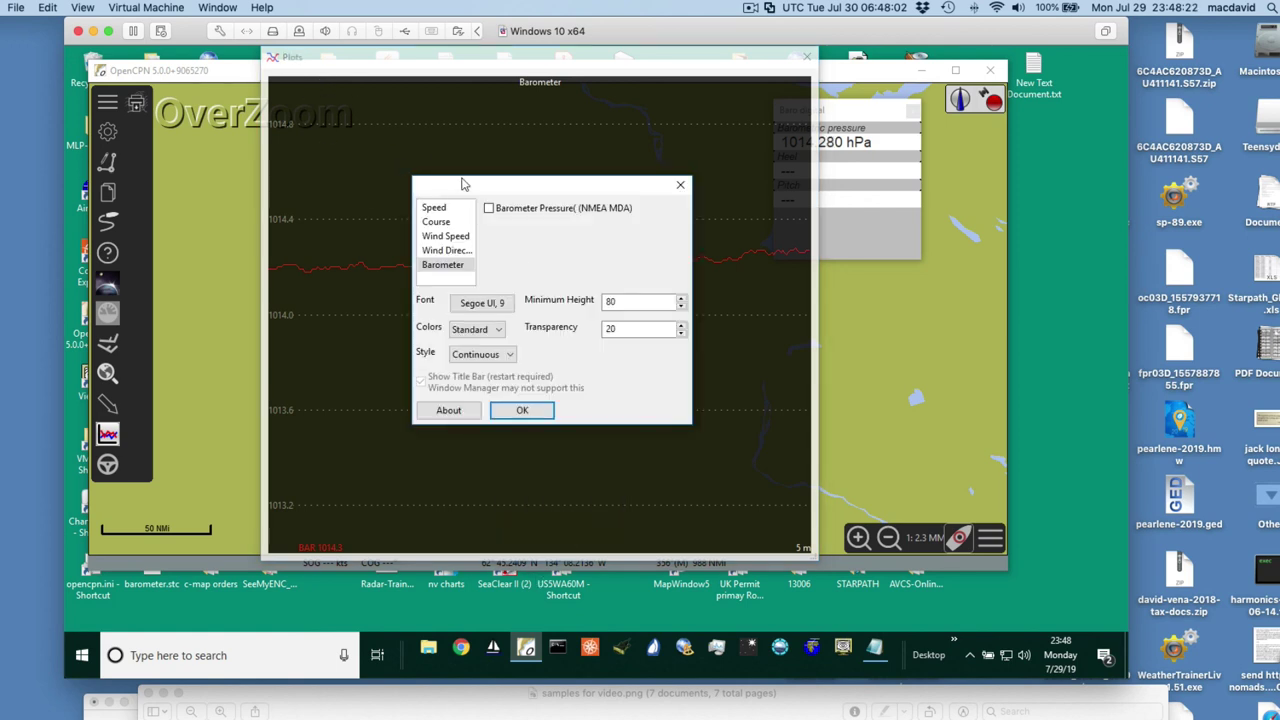
pyautogui.click(489, 209)
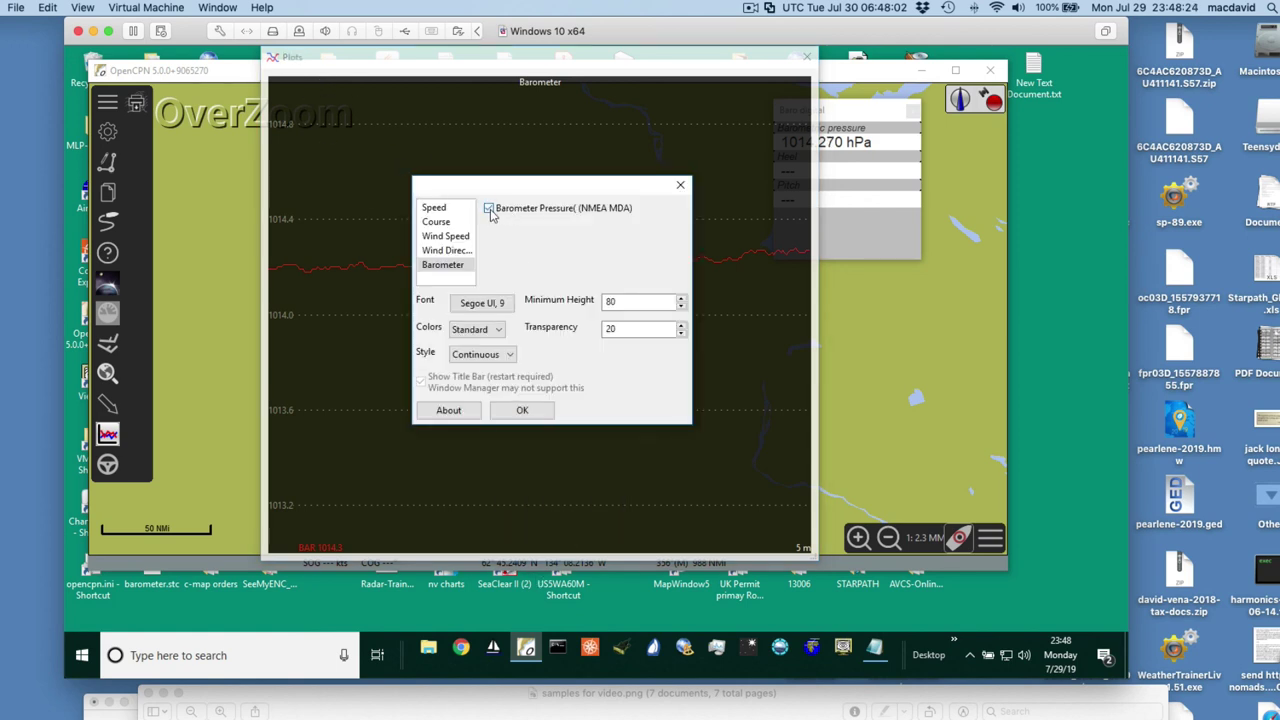
pyautogui.click(522, 410)
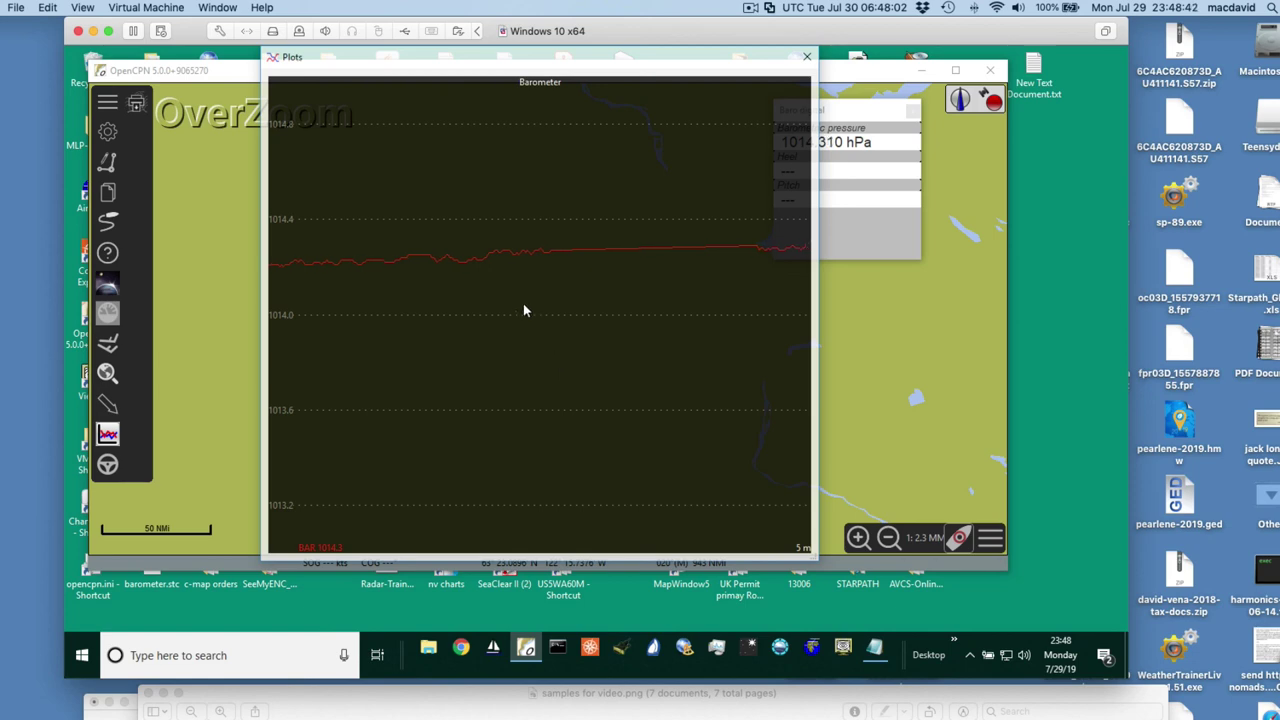
# Step: Drag the Barometer plot window slightly left so it sits over the chart
pyautogui.moveTo(661, 57); pyautogui.dragTo(604, 97)
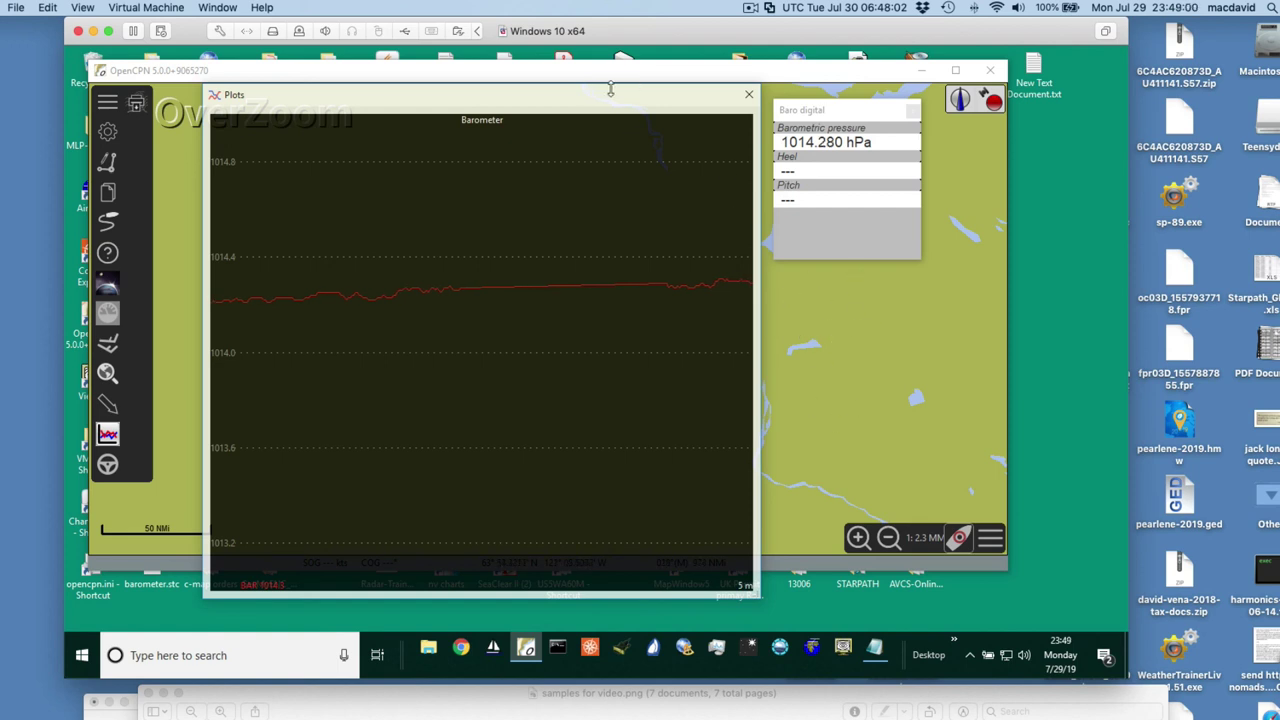
pyautogui.moveTo(604, 100); pyautogui.dragTo(603, 103)
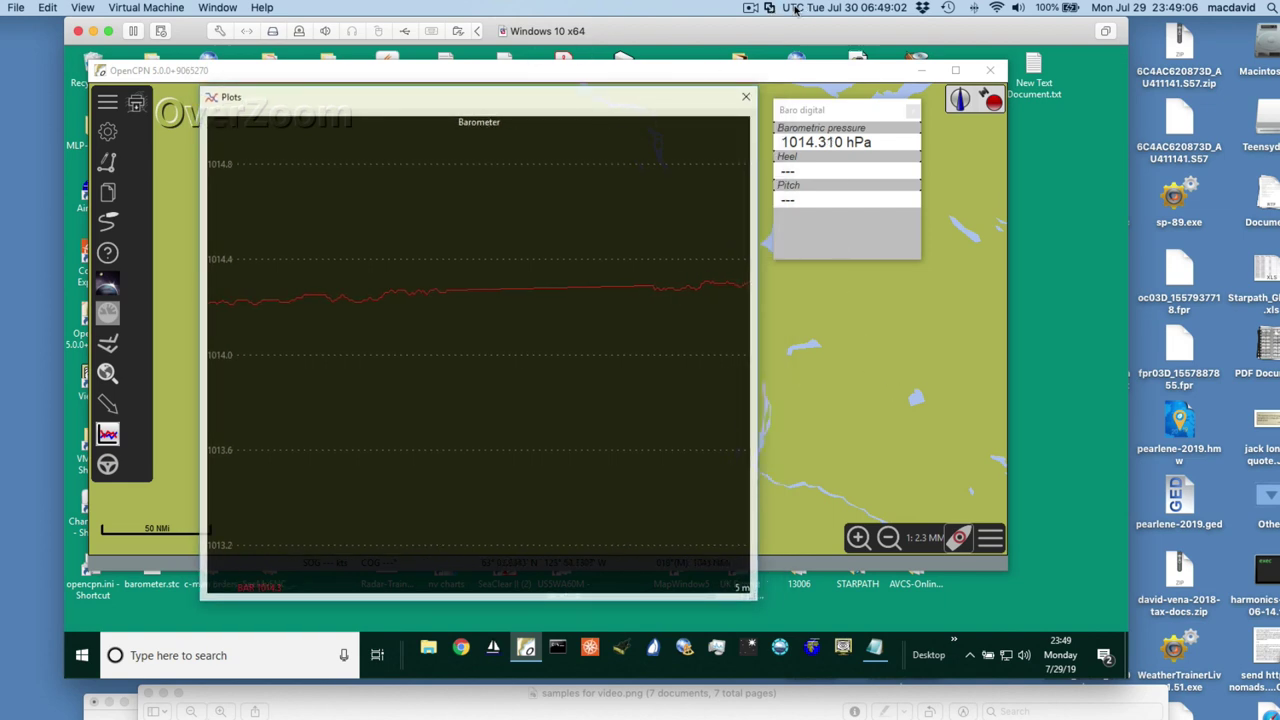
pyautogui.click(750, 8)
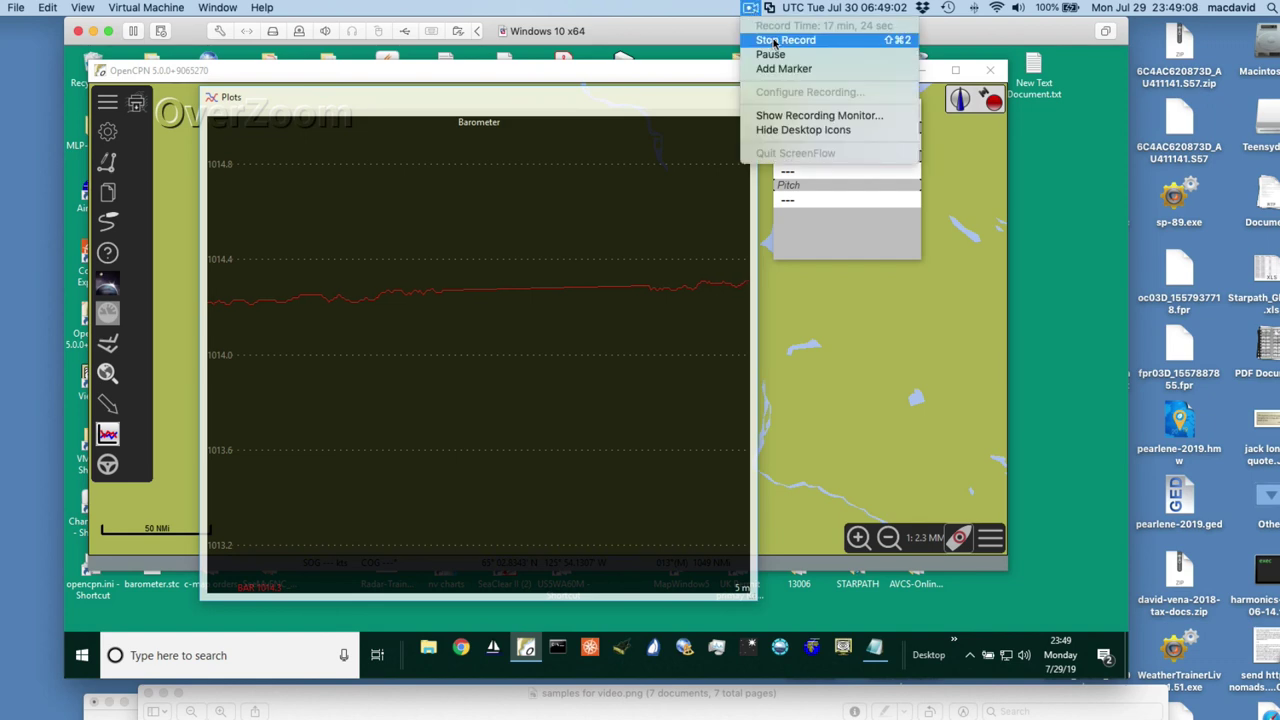